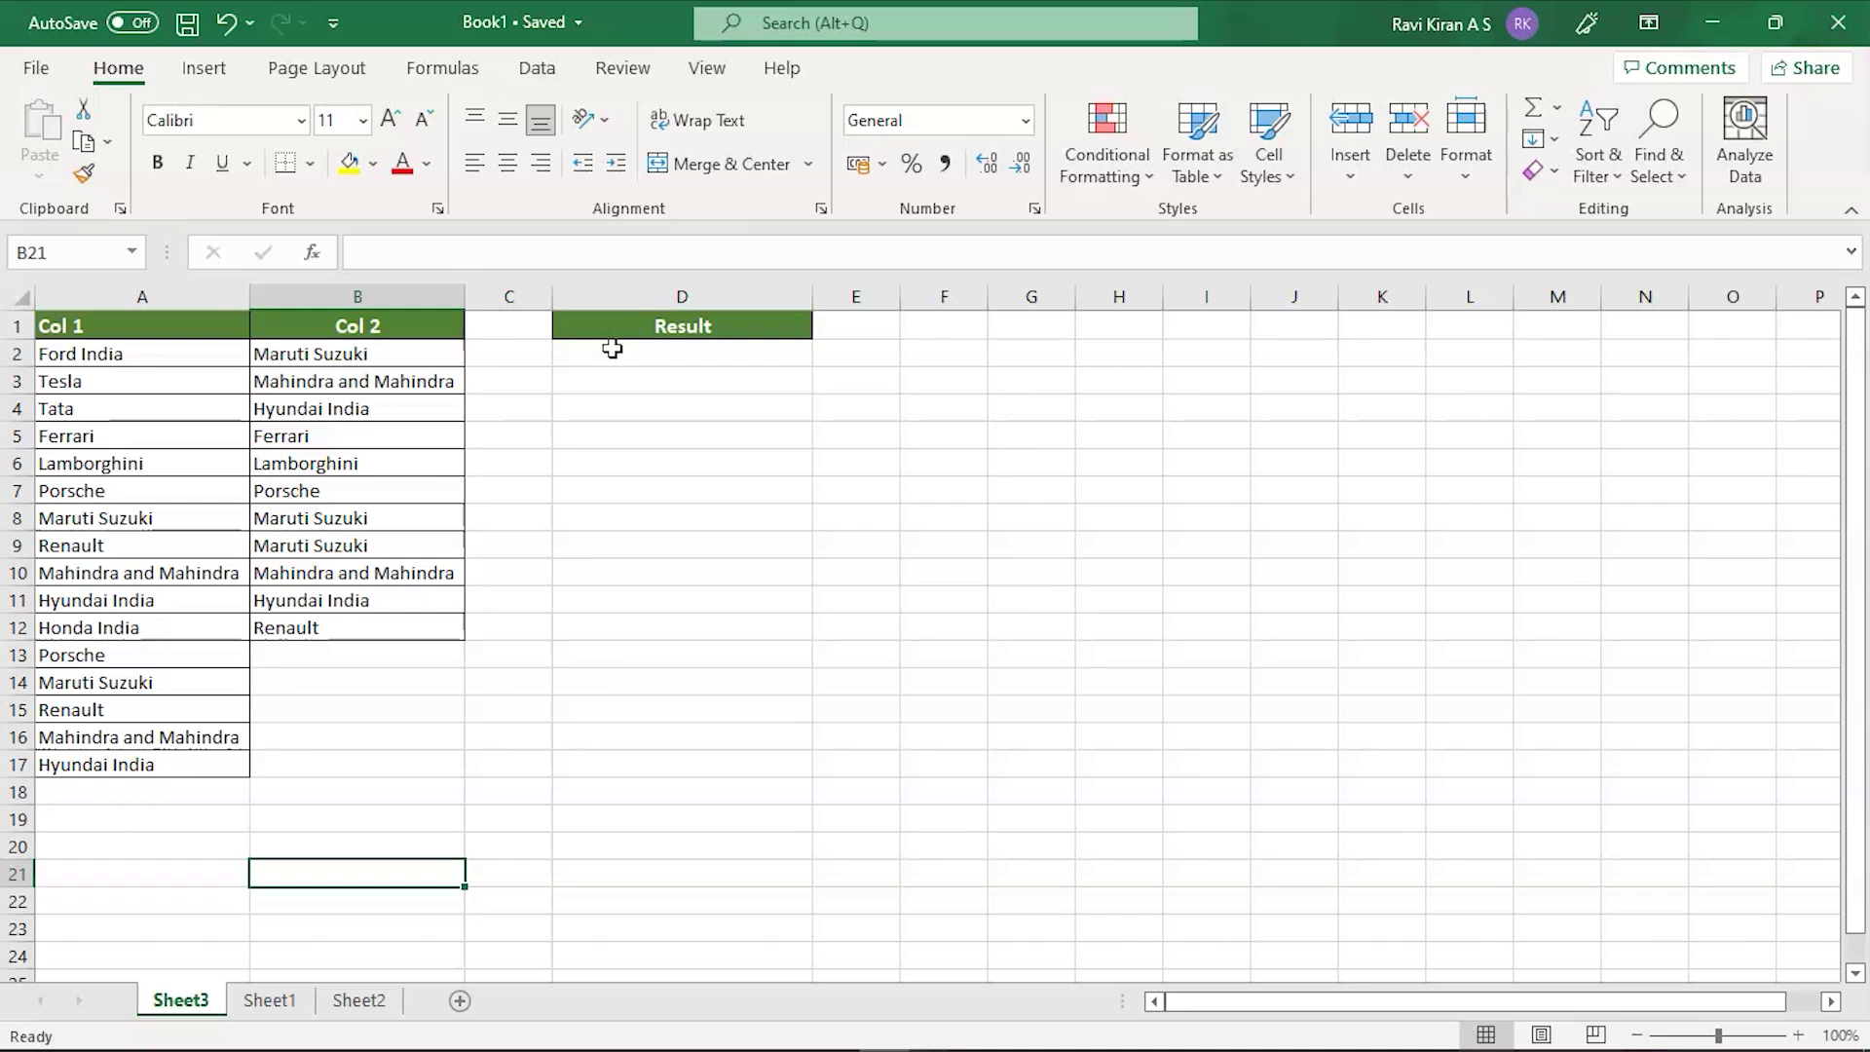
Try a green-fill Unique Values highlight rule on both car-name columns, then cancel it
left_click(205, 330)
left_click_drag(205, 330, 321, 767)
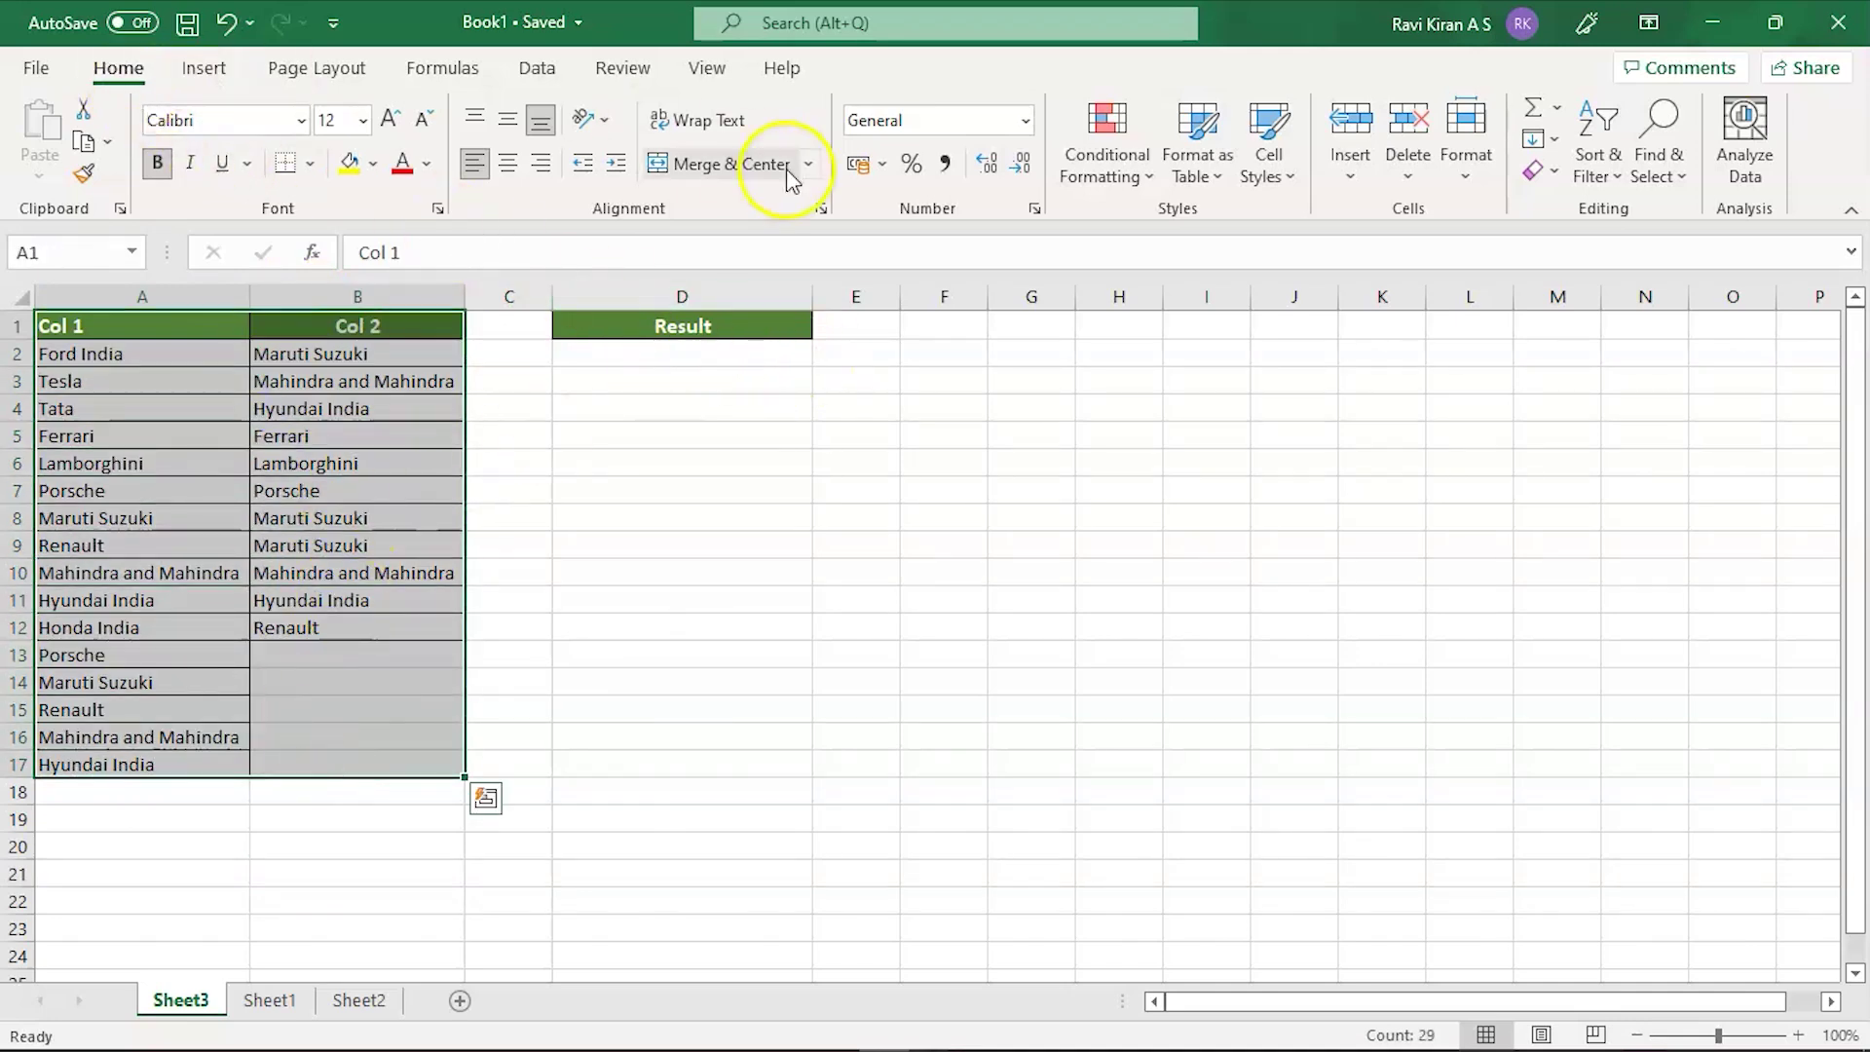
left_click(1092, 164)
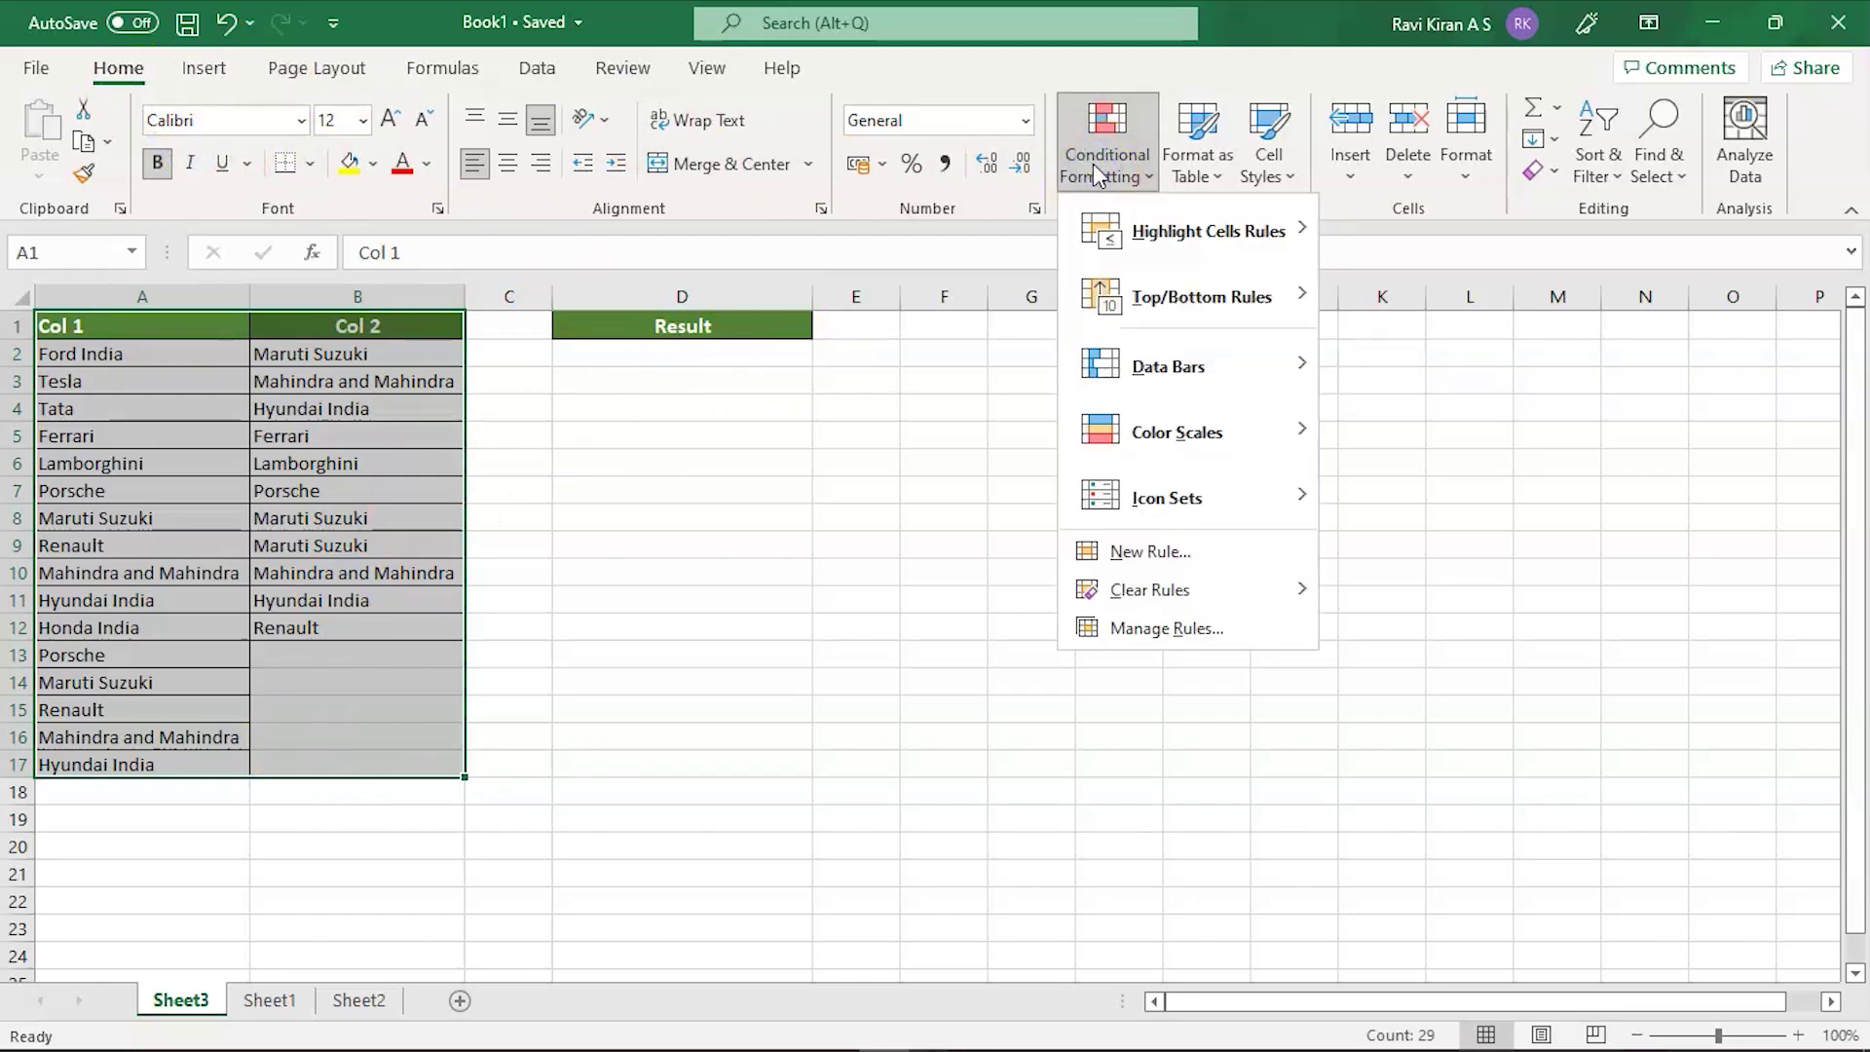
left_click(1127, 255)
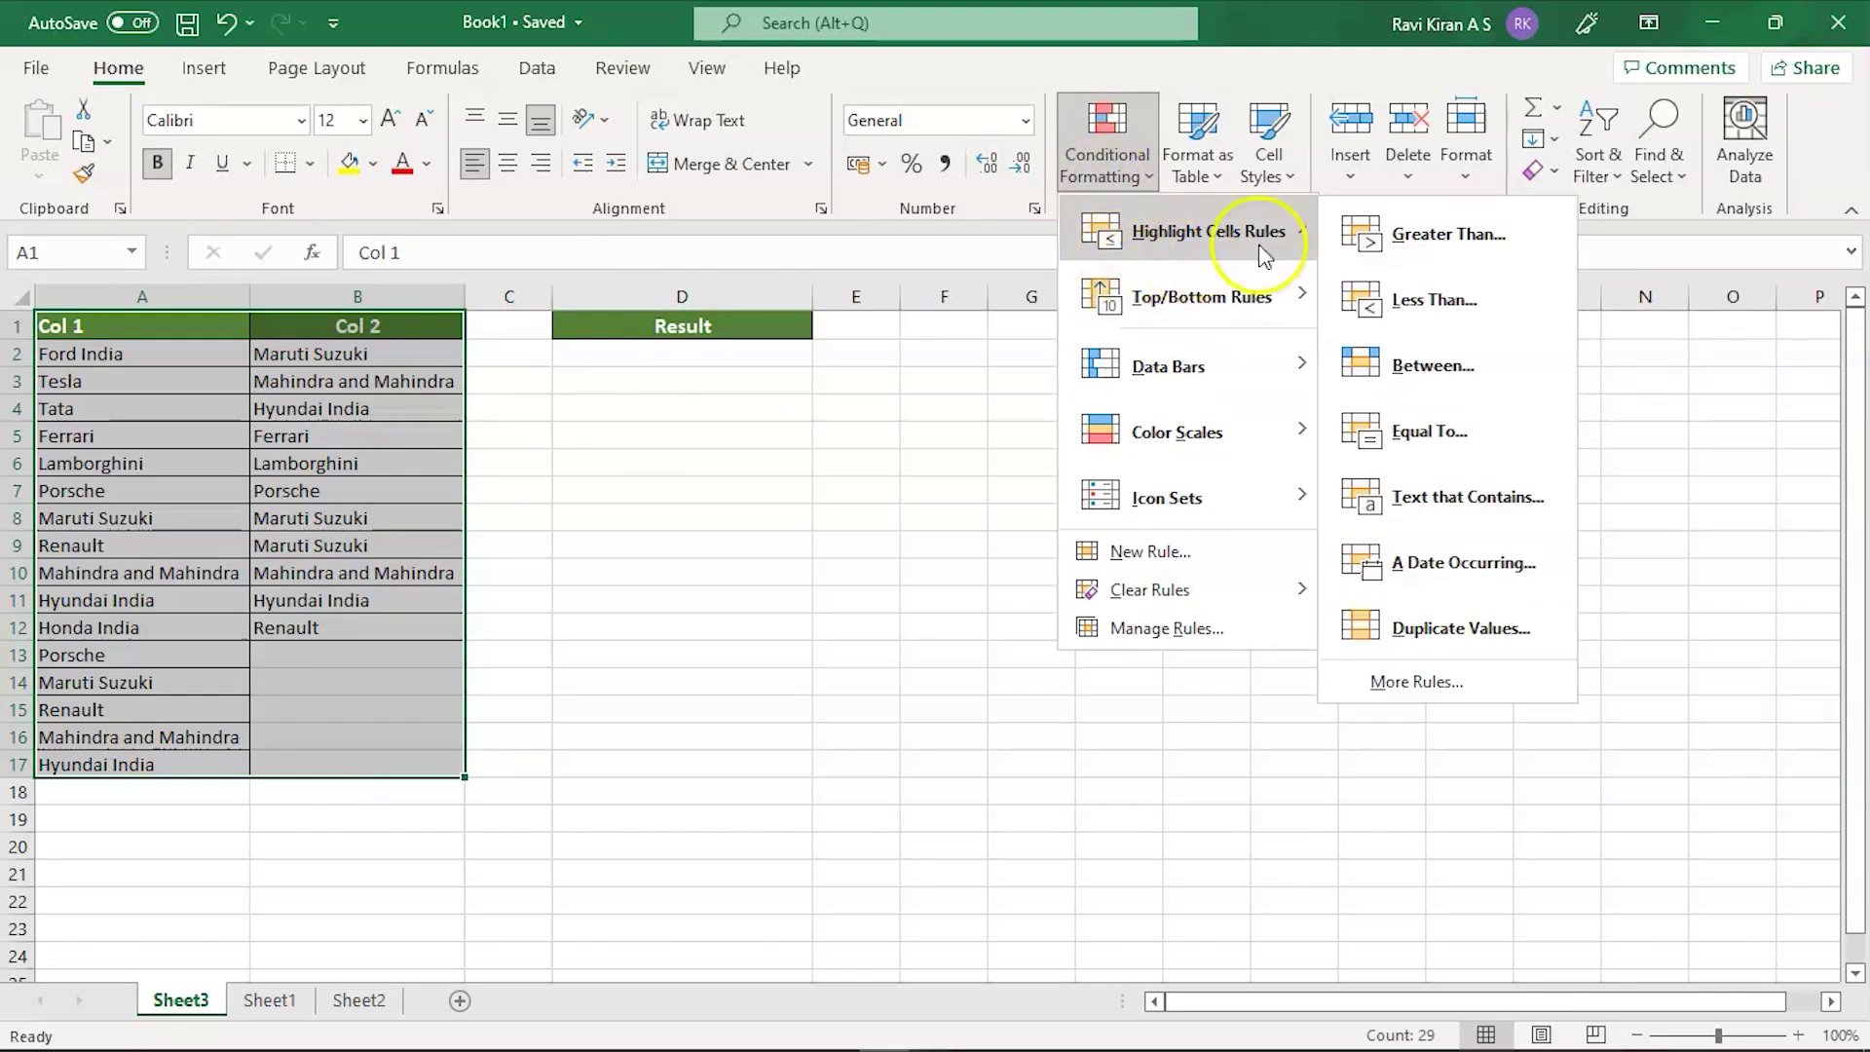
left_click(1442, 239)
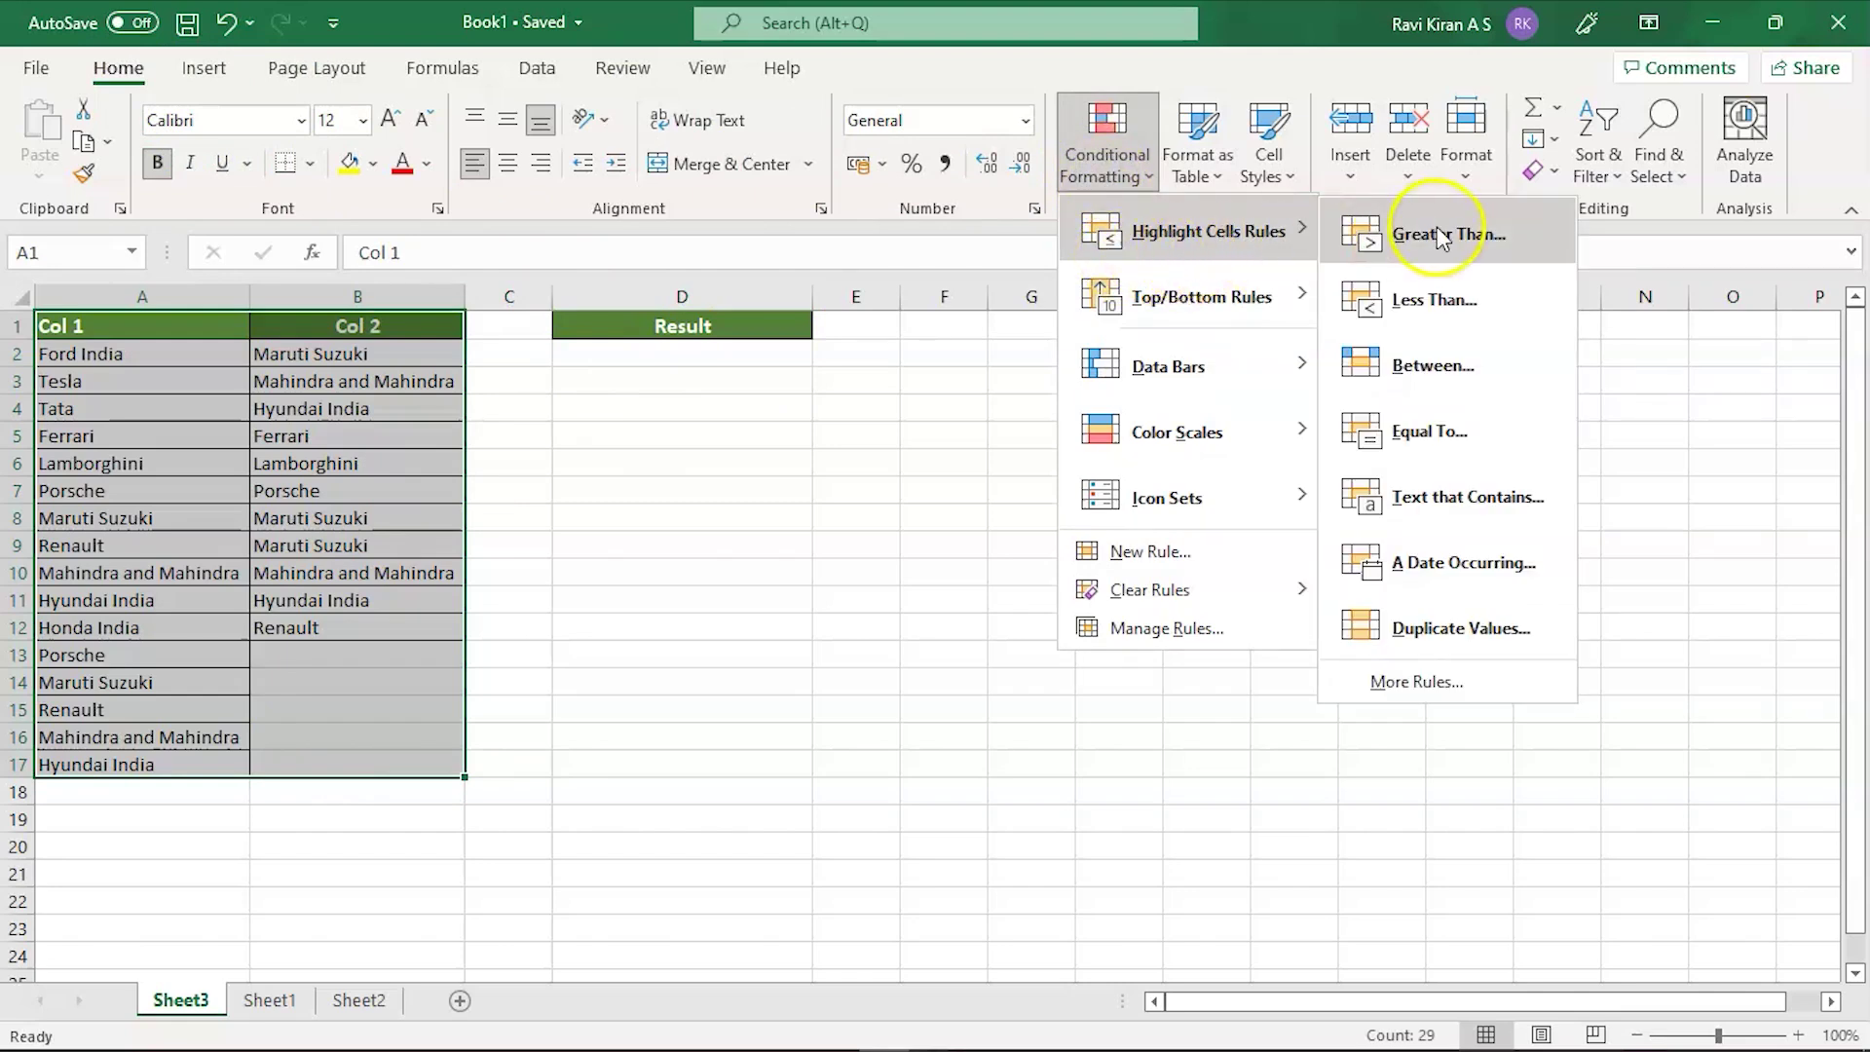
left_click(1423, 613)
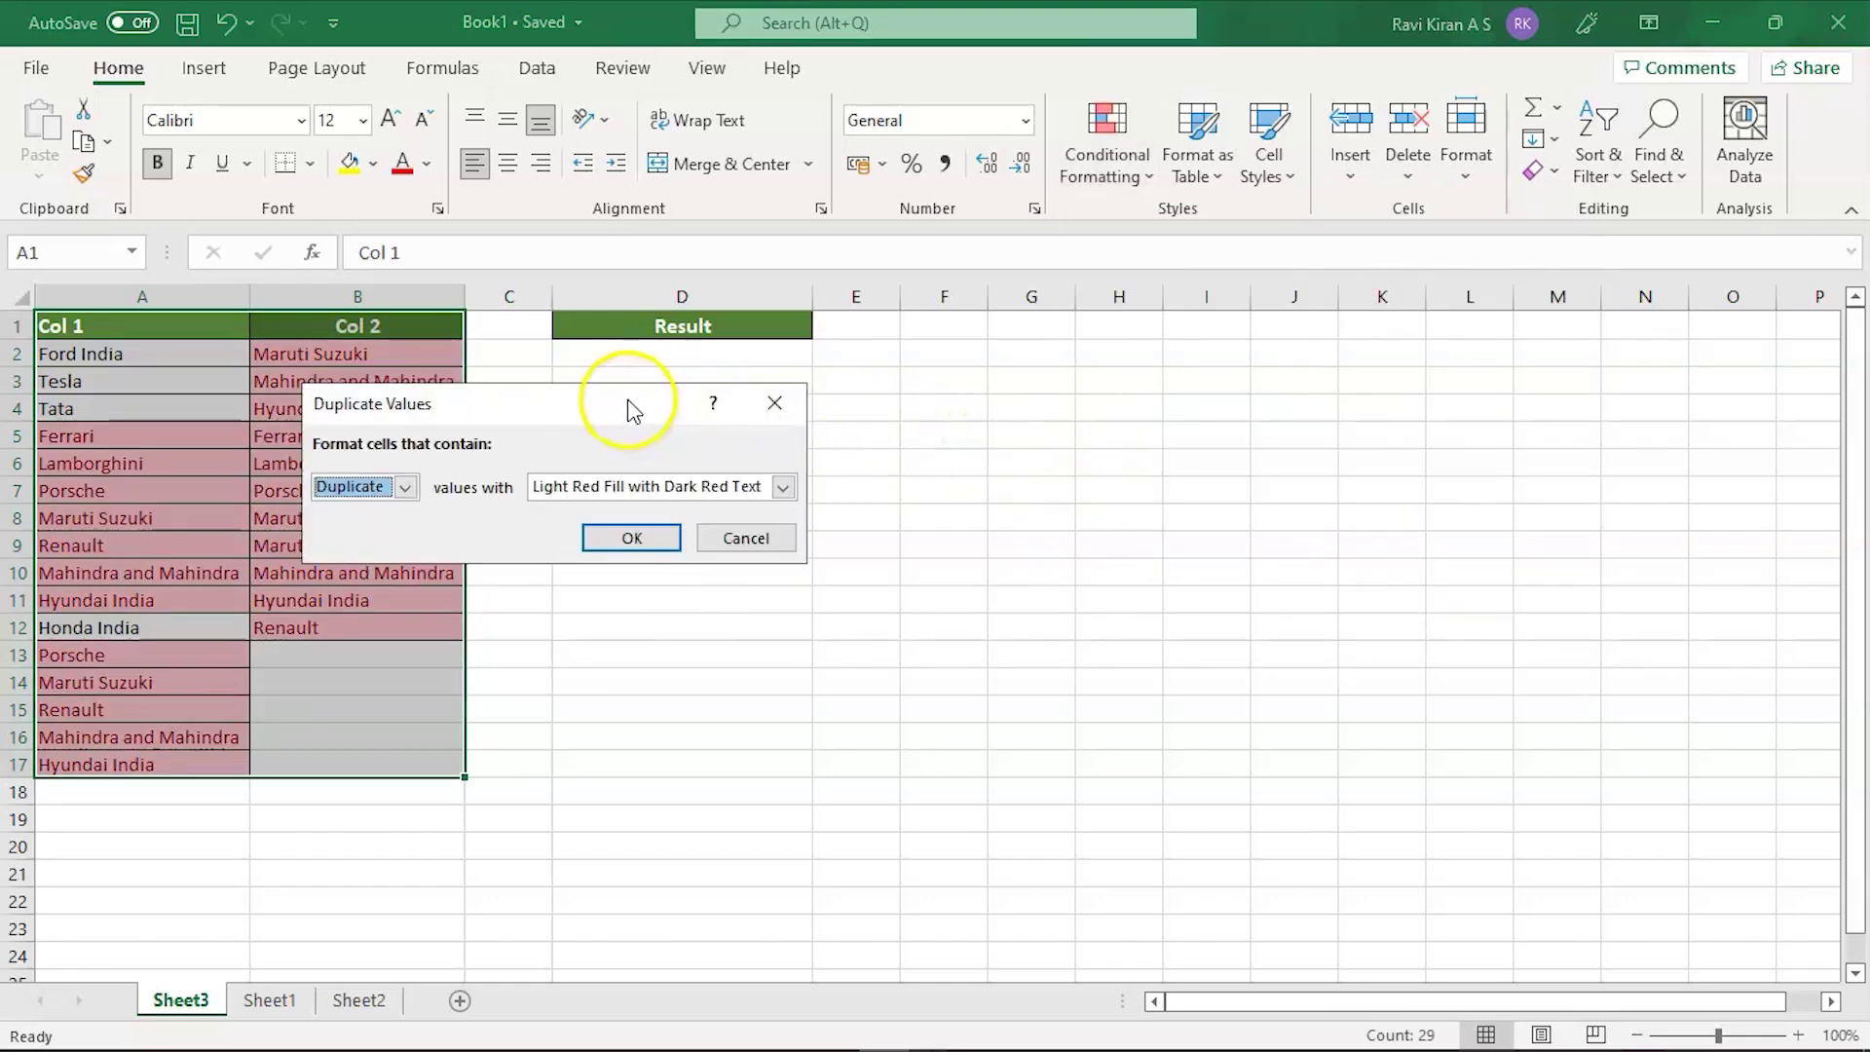
left_click_drag(628, 405, 828, 407)
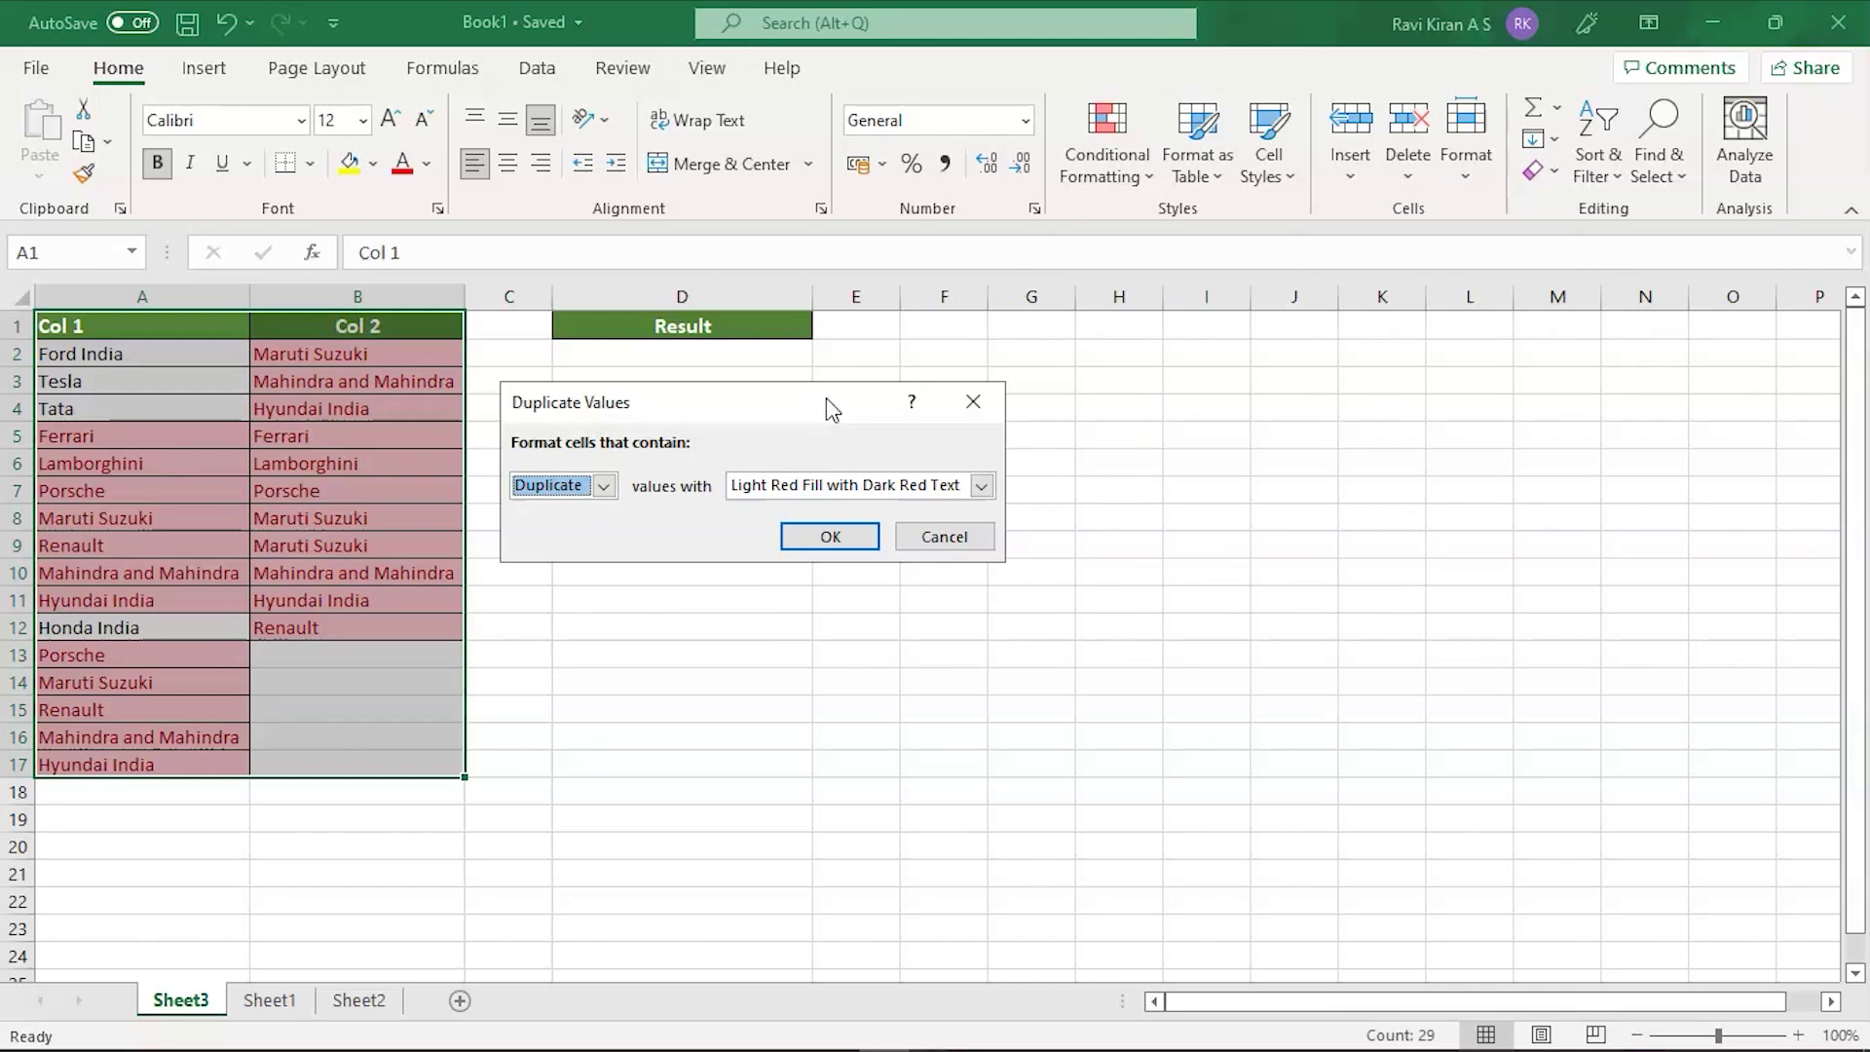
left_click(605, 486)
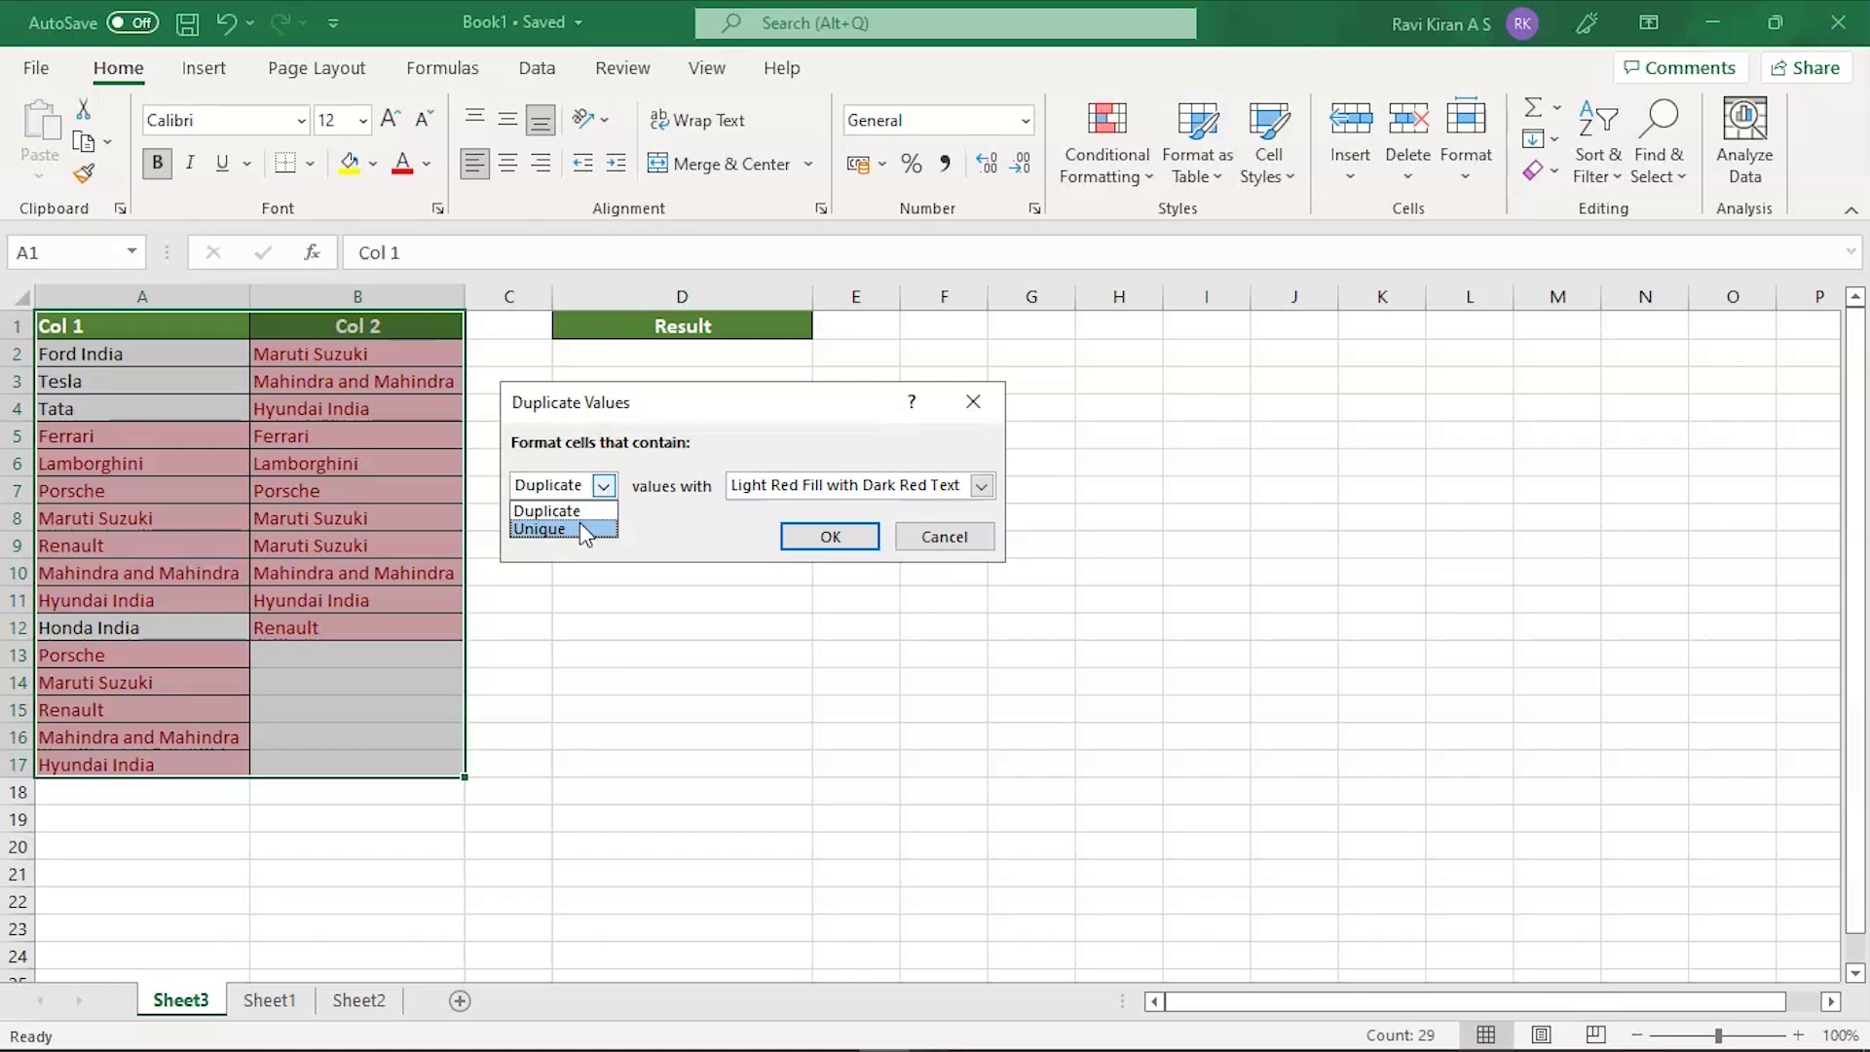
left_click(581, 525)
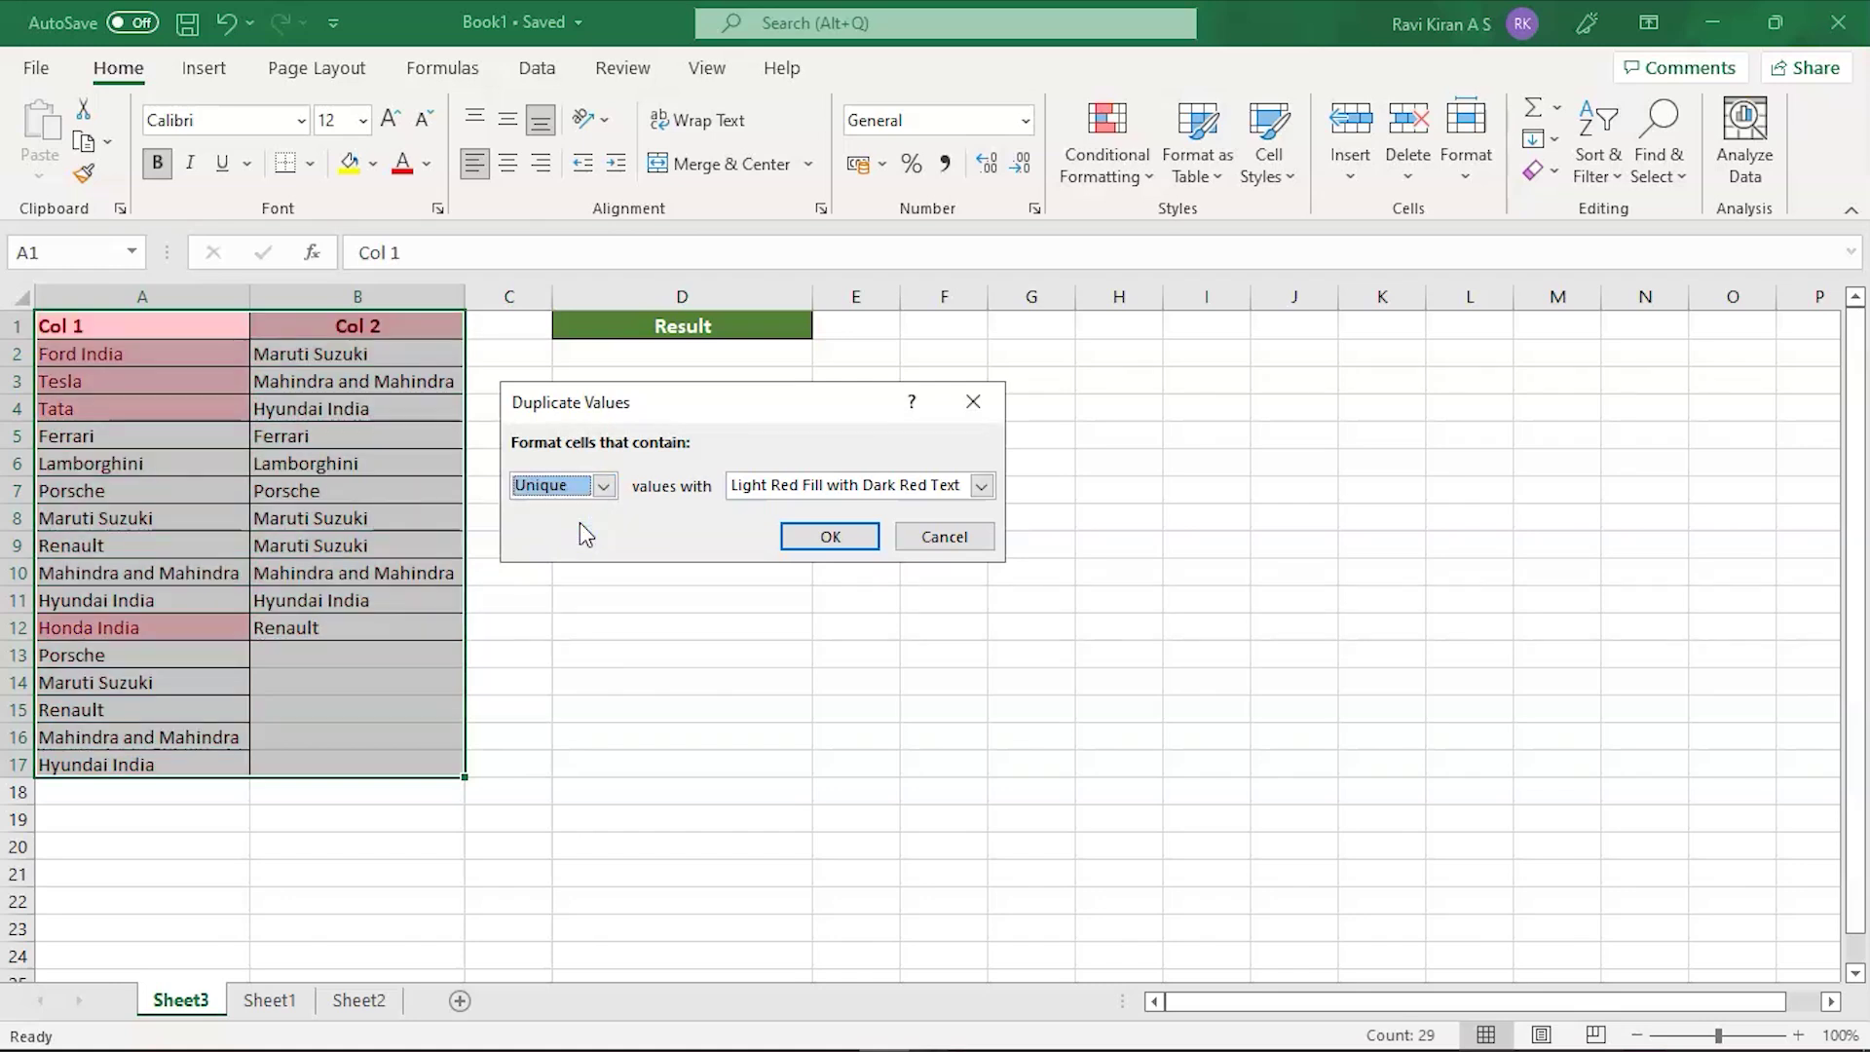
left_click(774, 492)
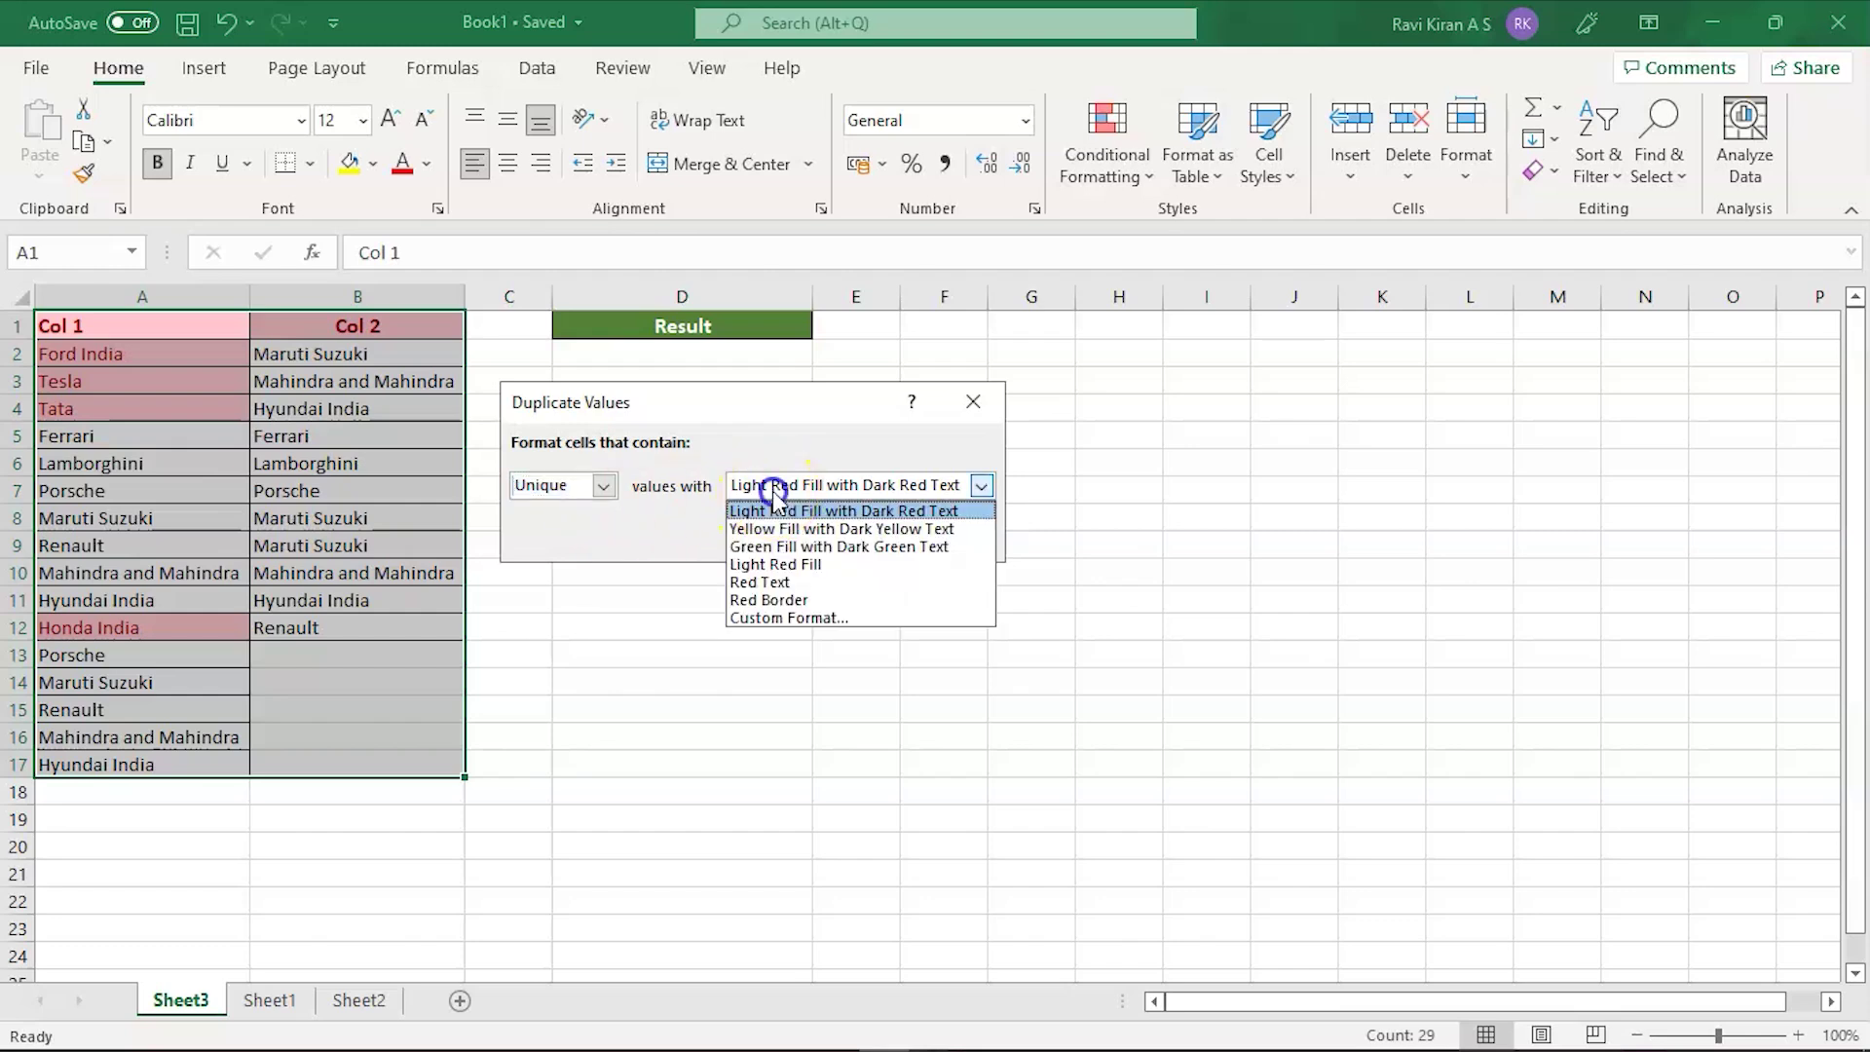
left_click(769, 548)
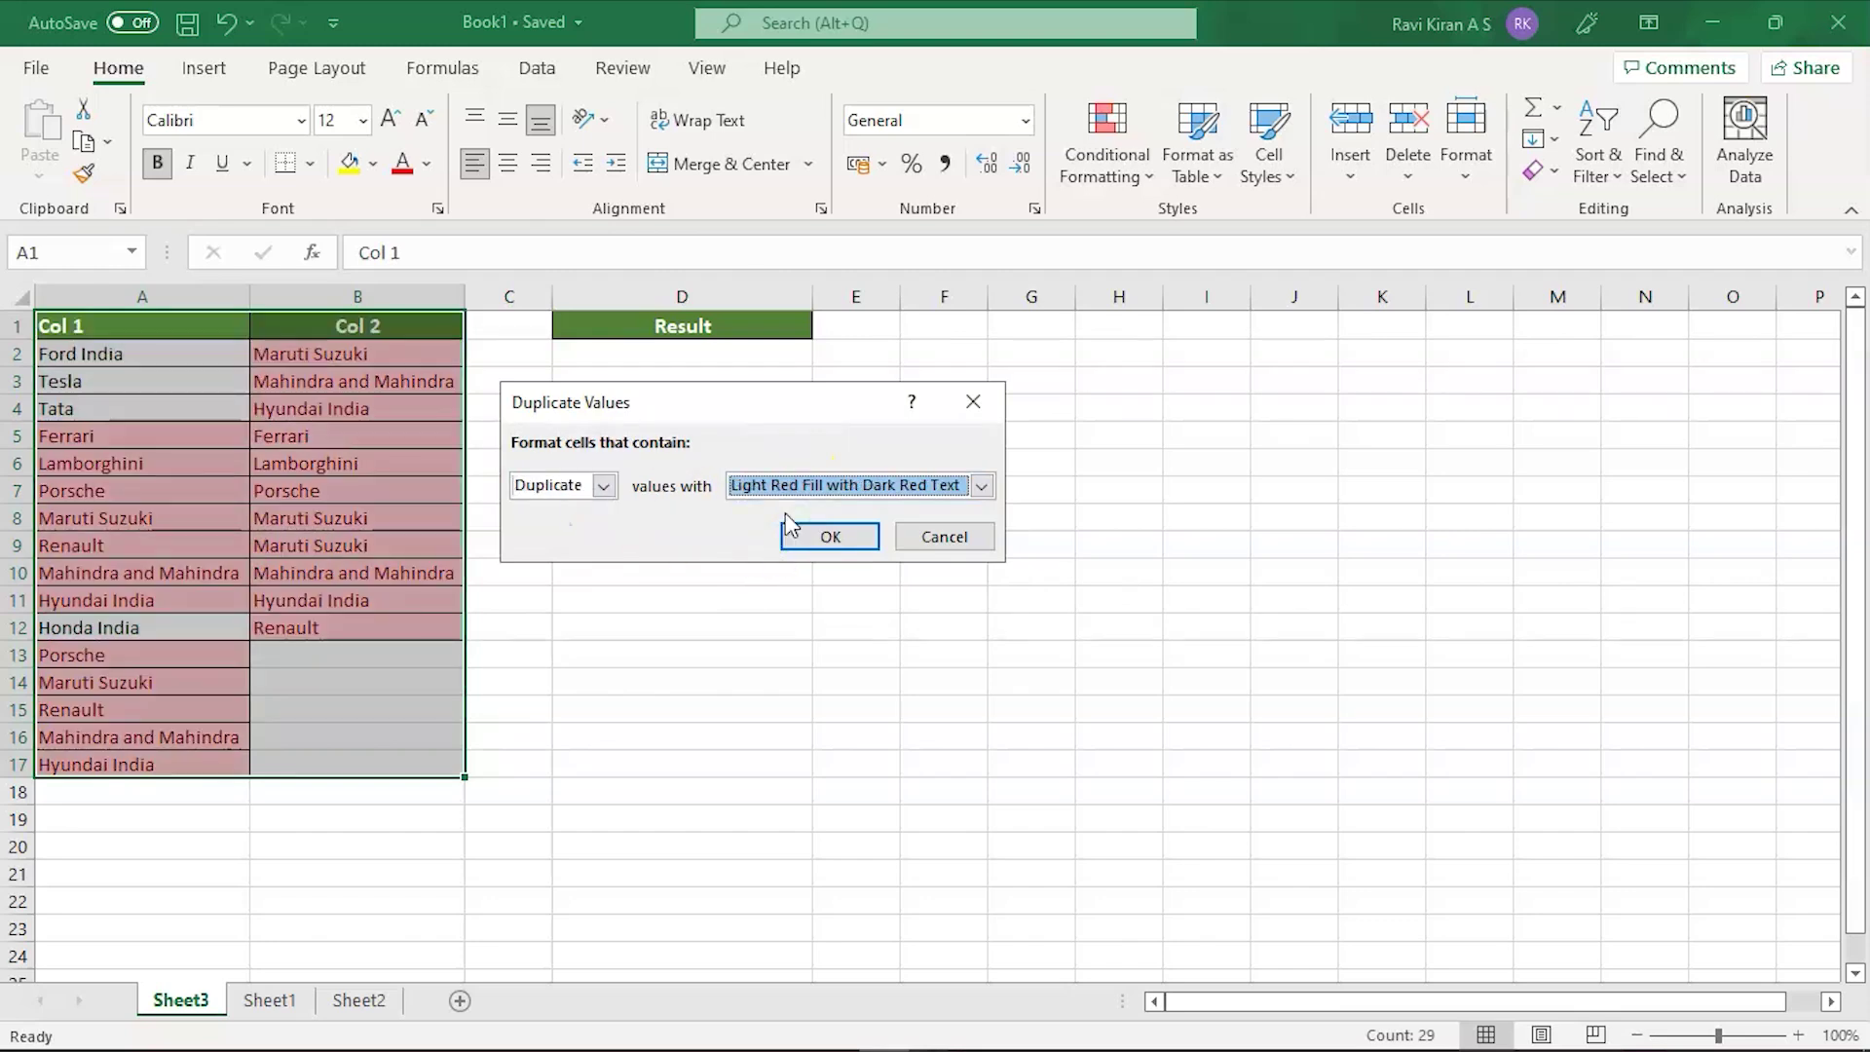
left_click(928, 546)
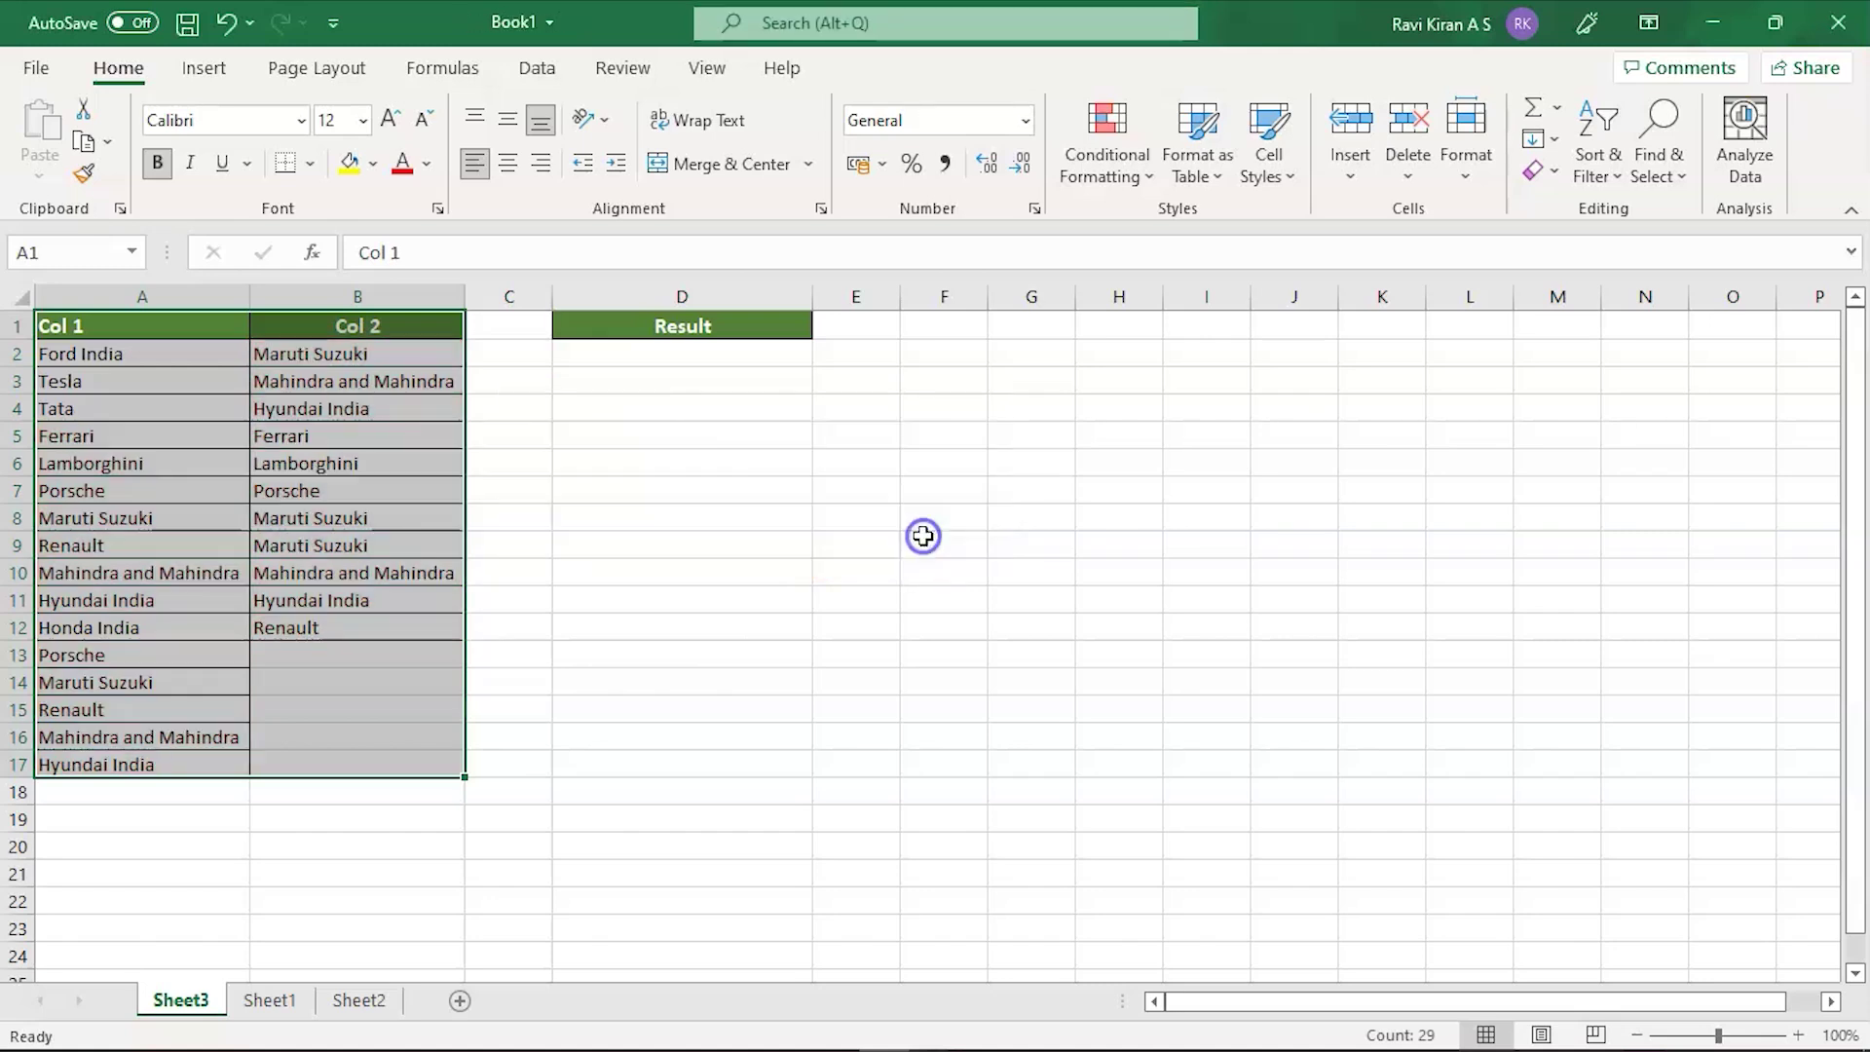
Enter =A2=B2 in D2 and fill it down the Result column to D17
left_click(711, 367)
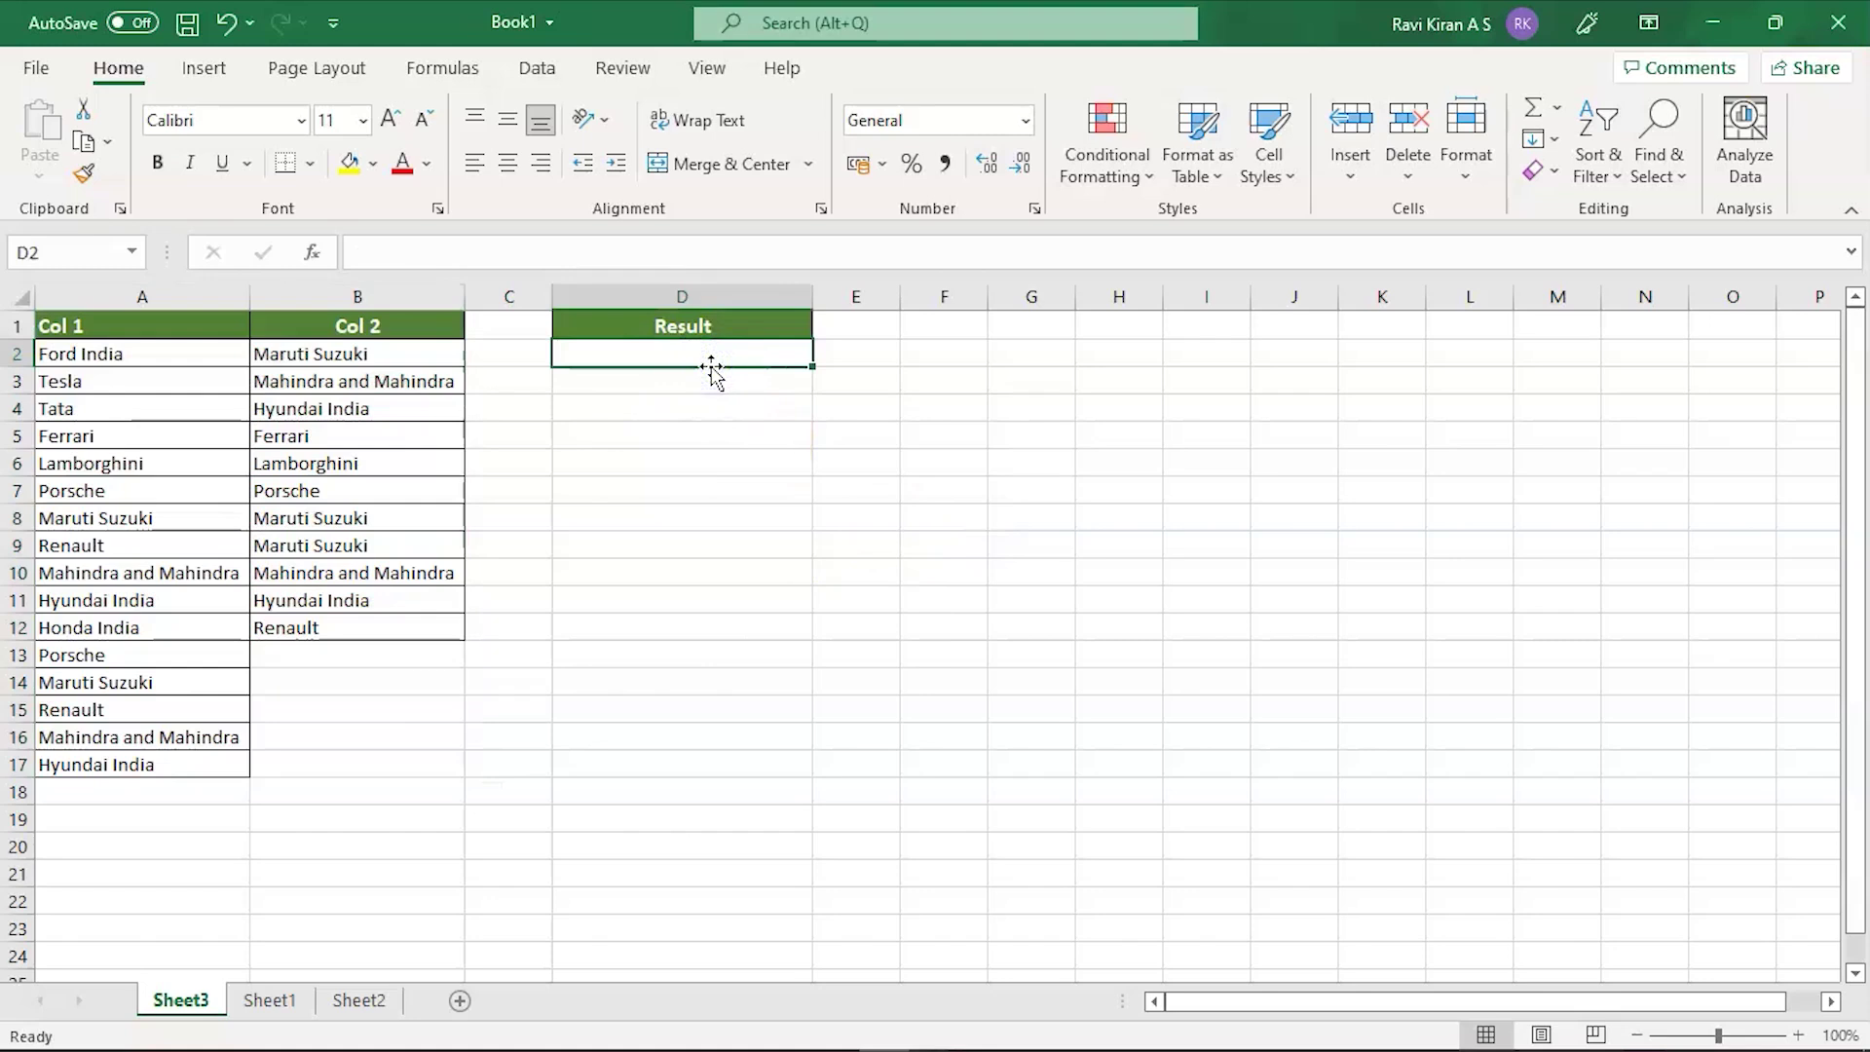
type("=")
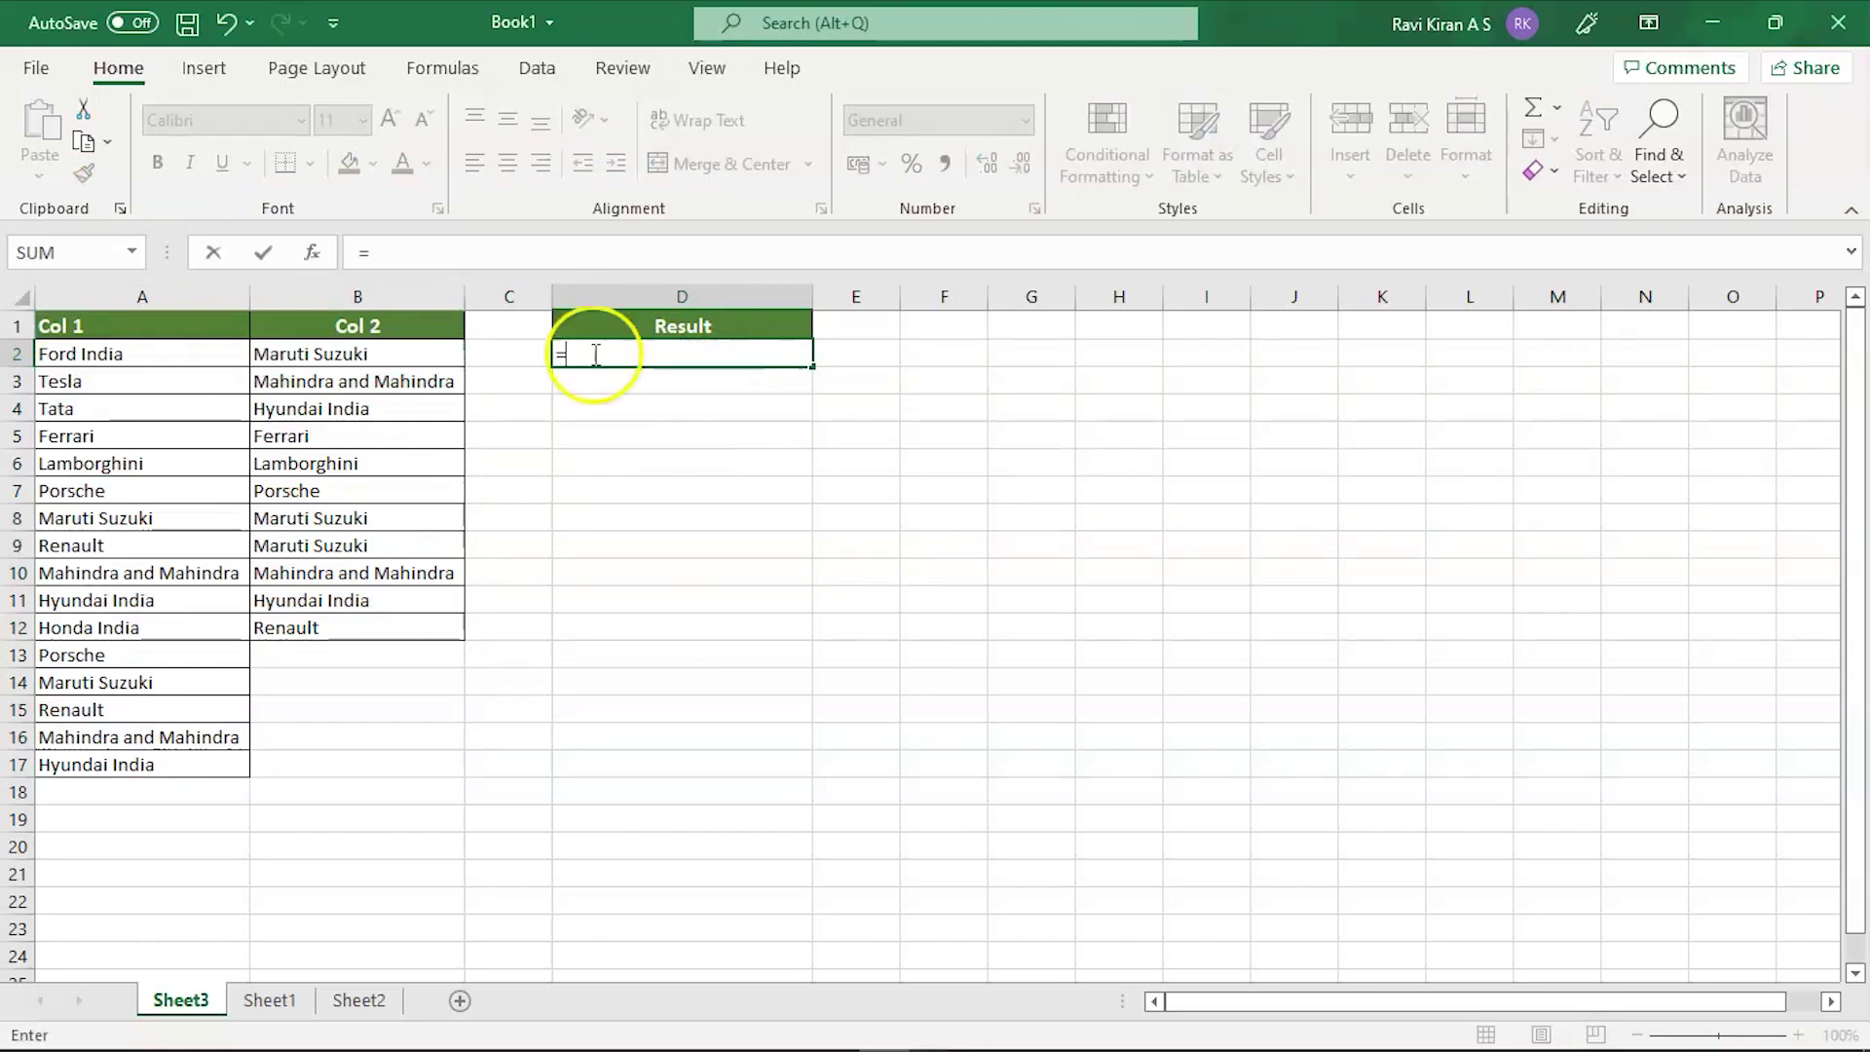
left_click(236, 355)
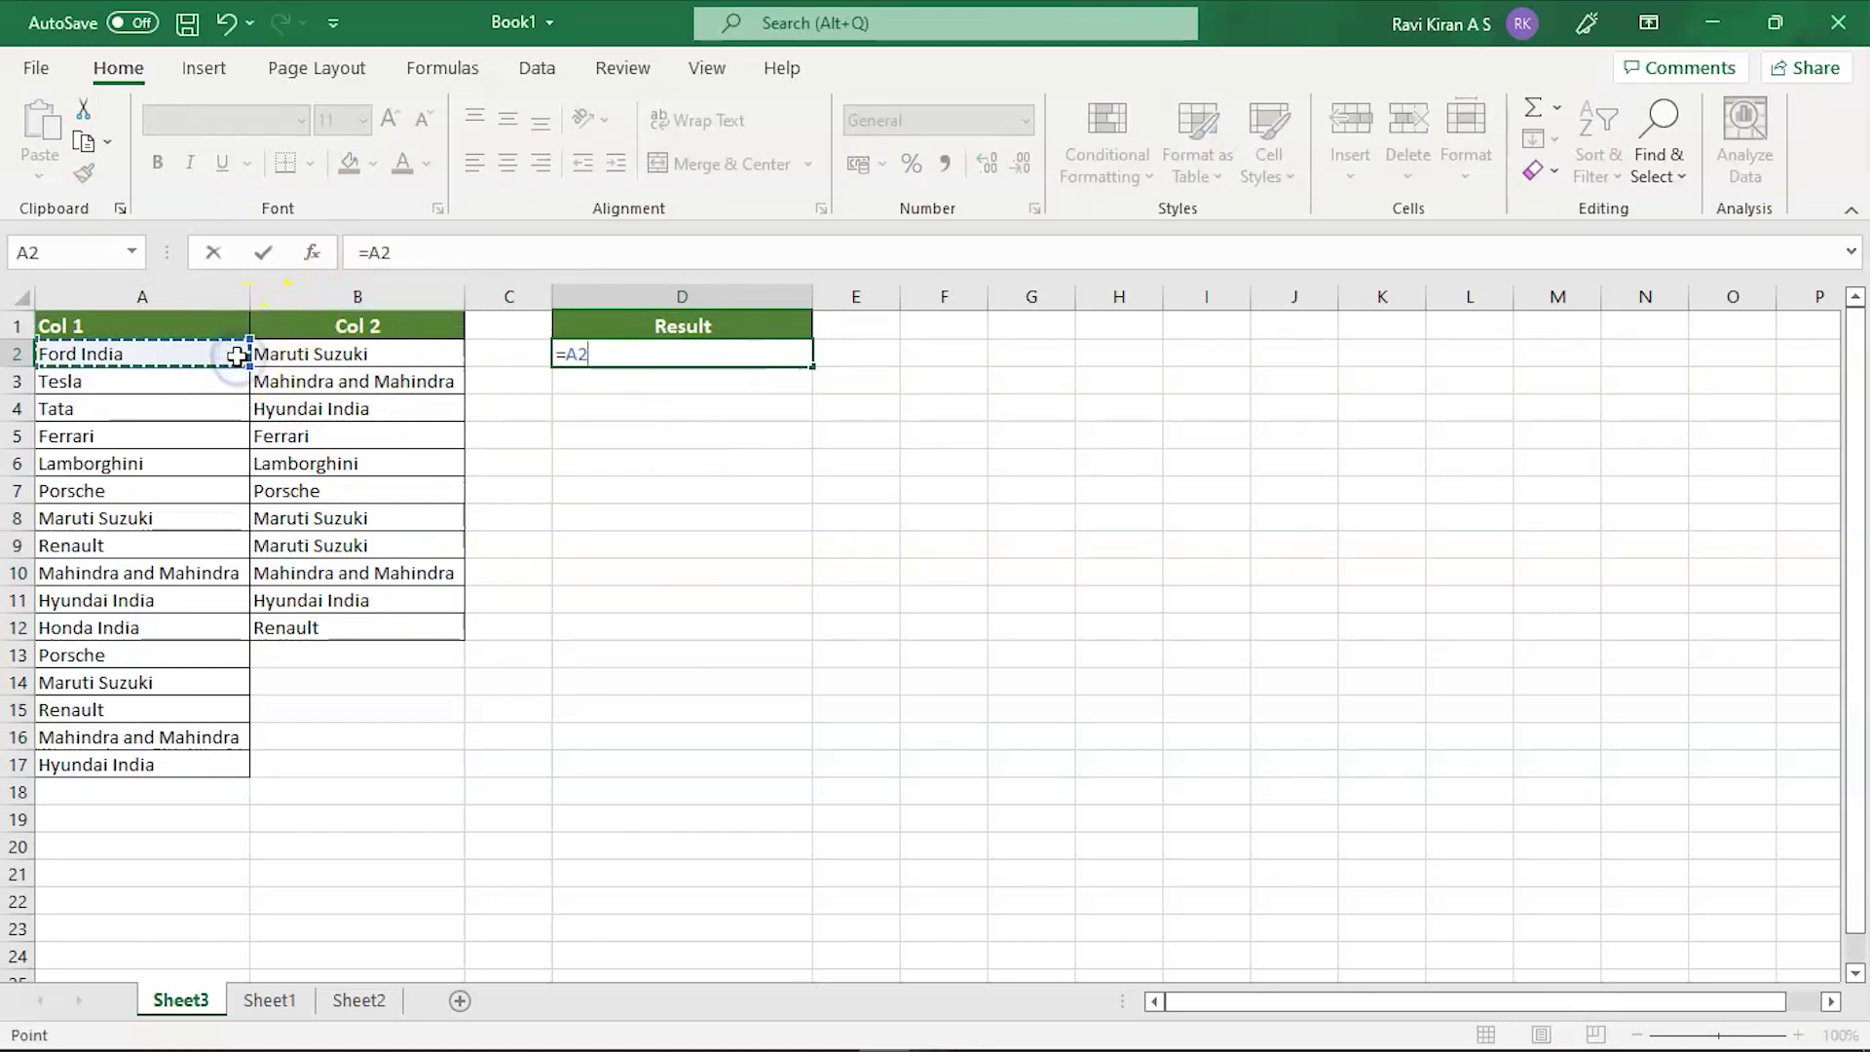
type("=")
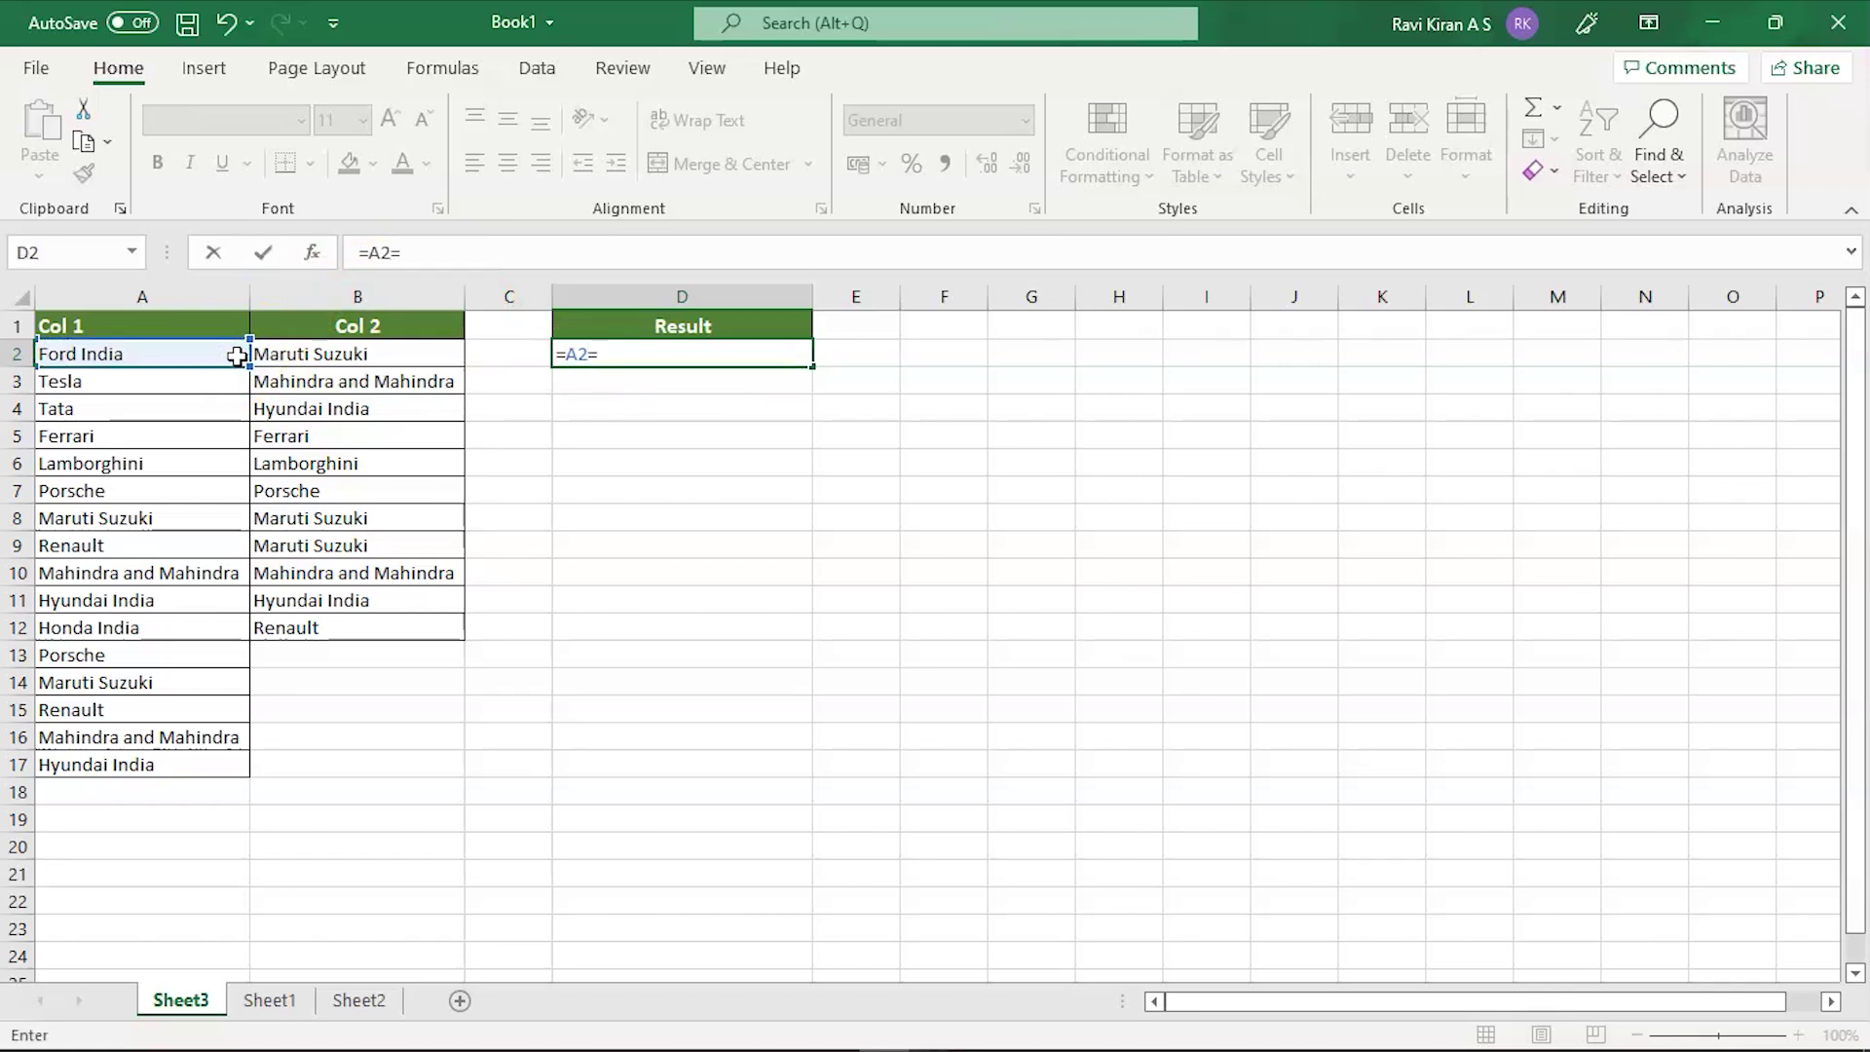
left_click(286, 354)
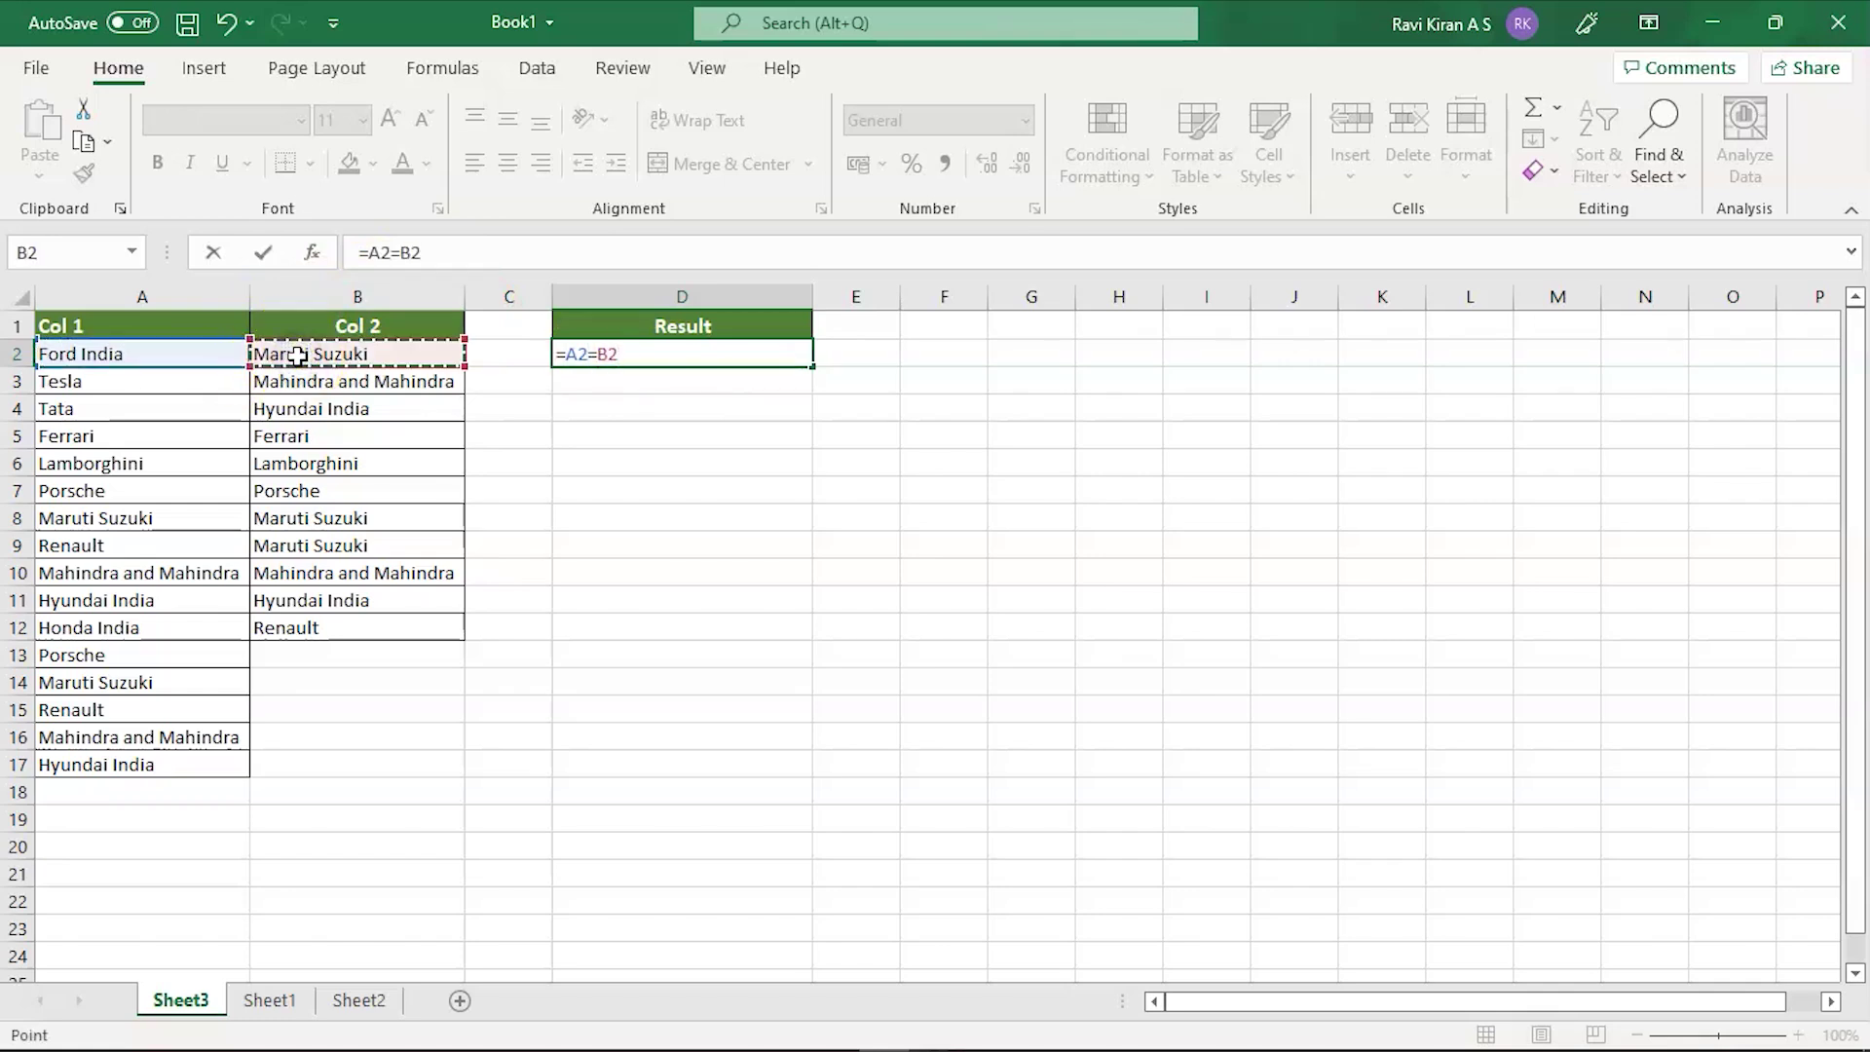
key("Return")
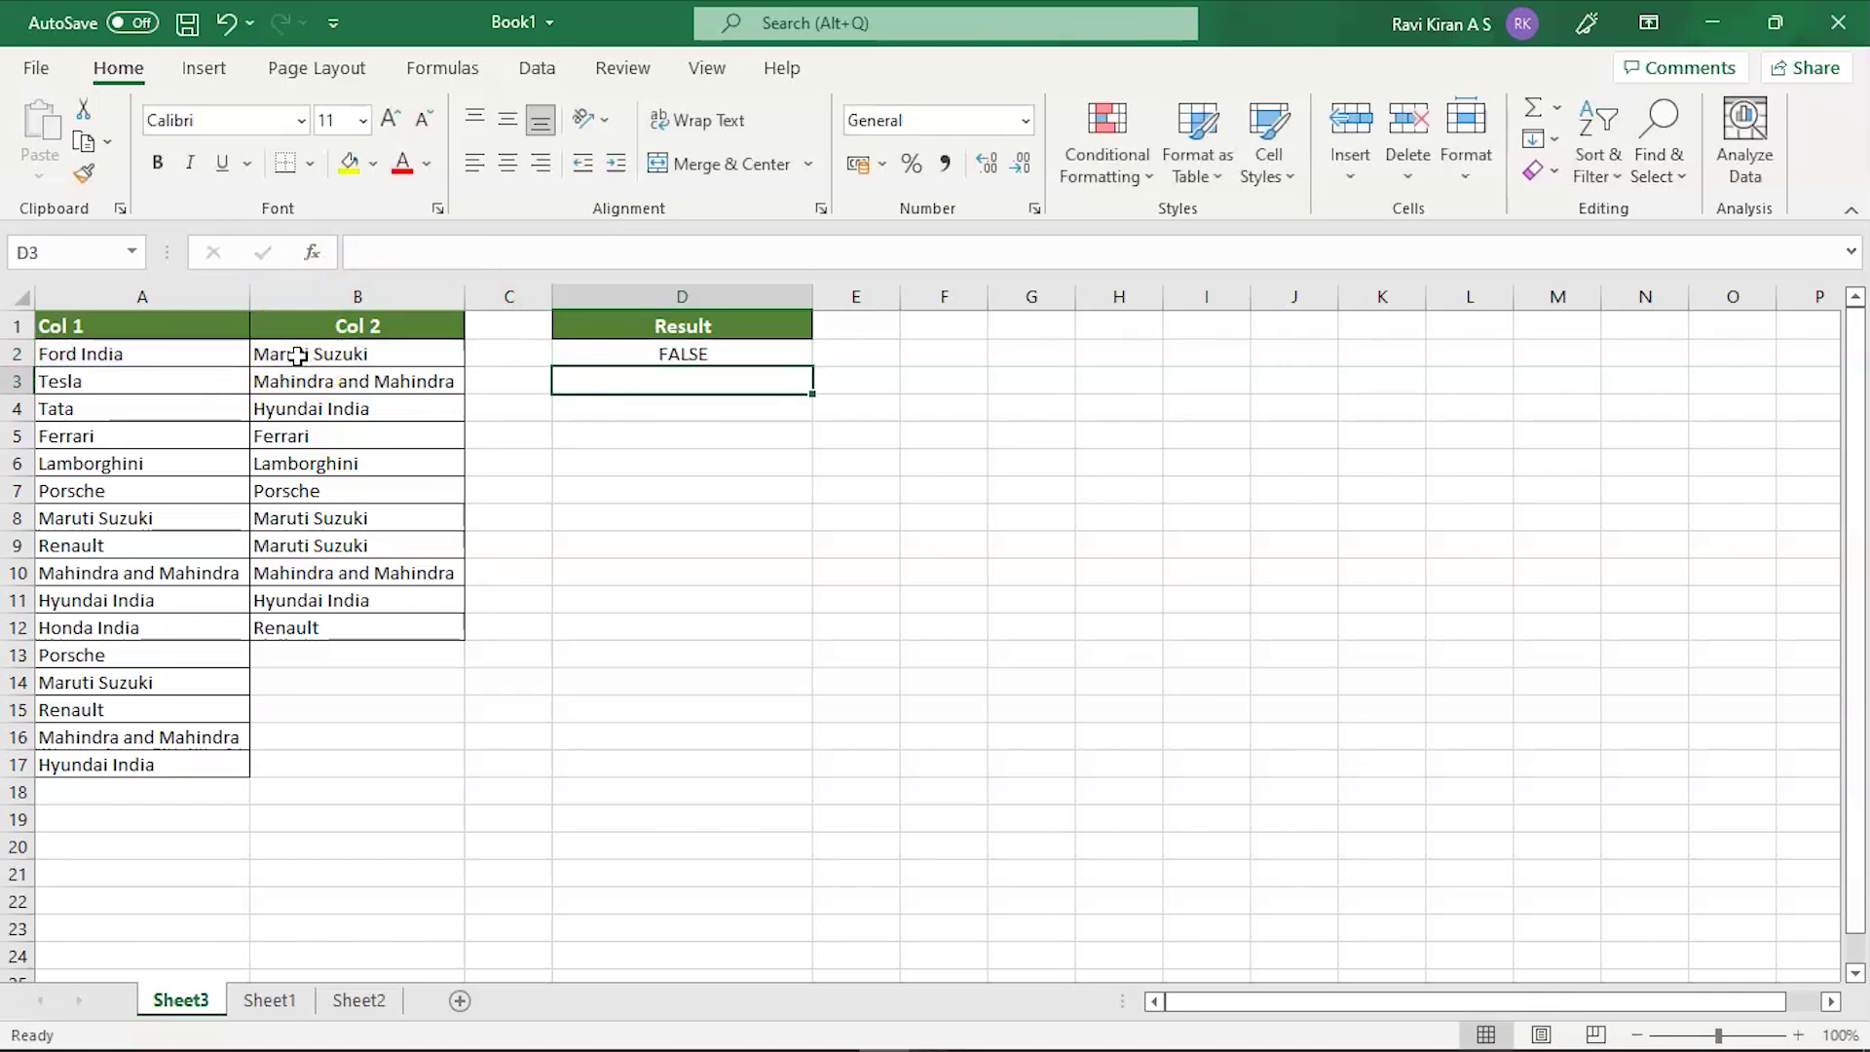
left_click(600, 353)
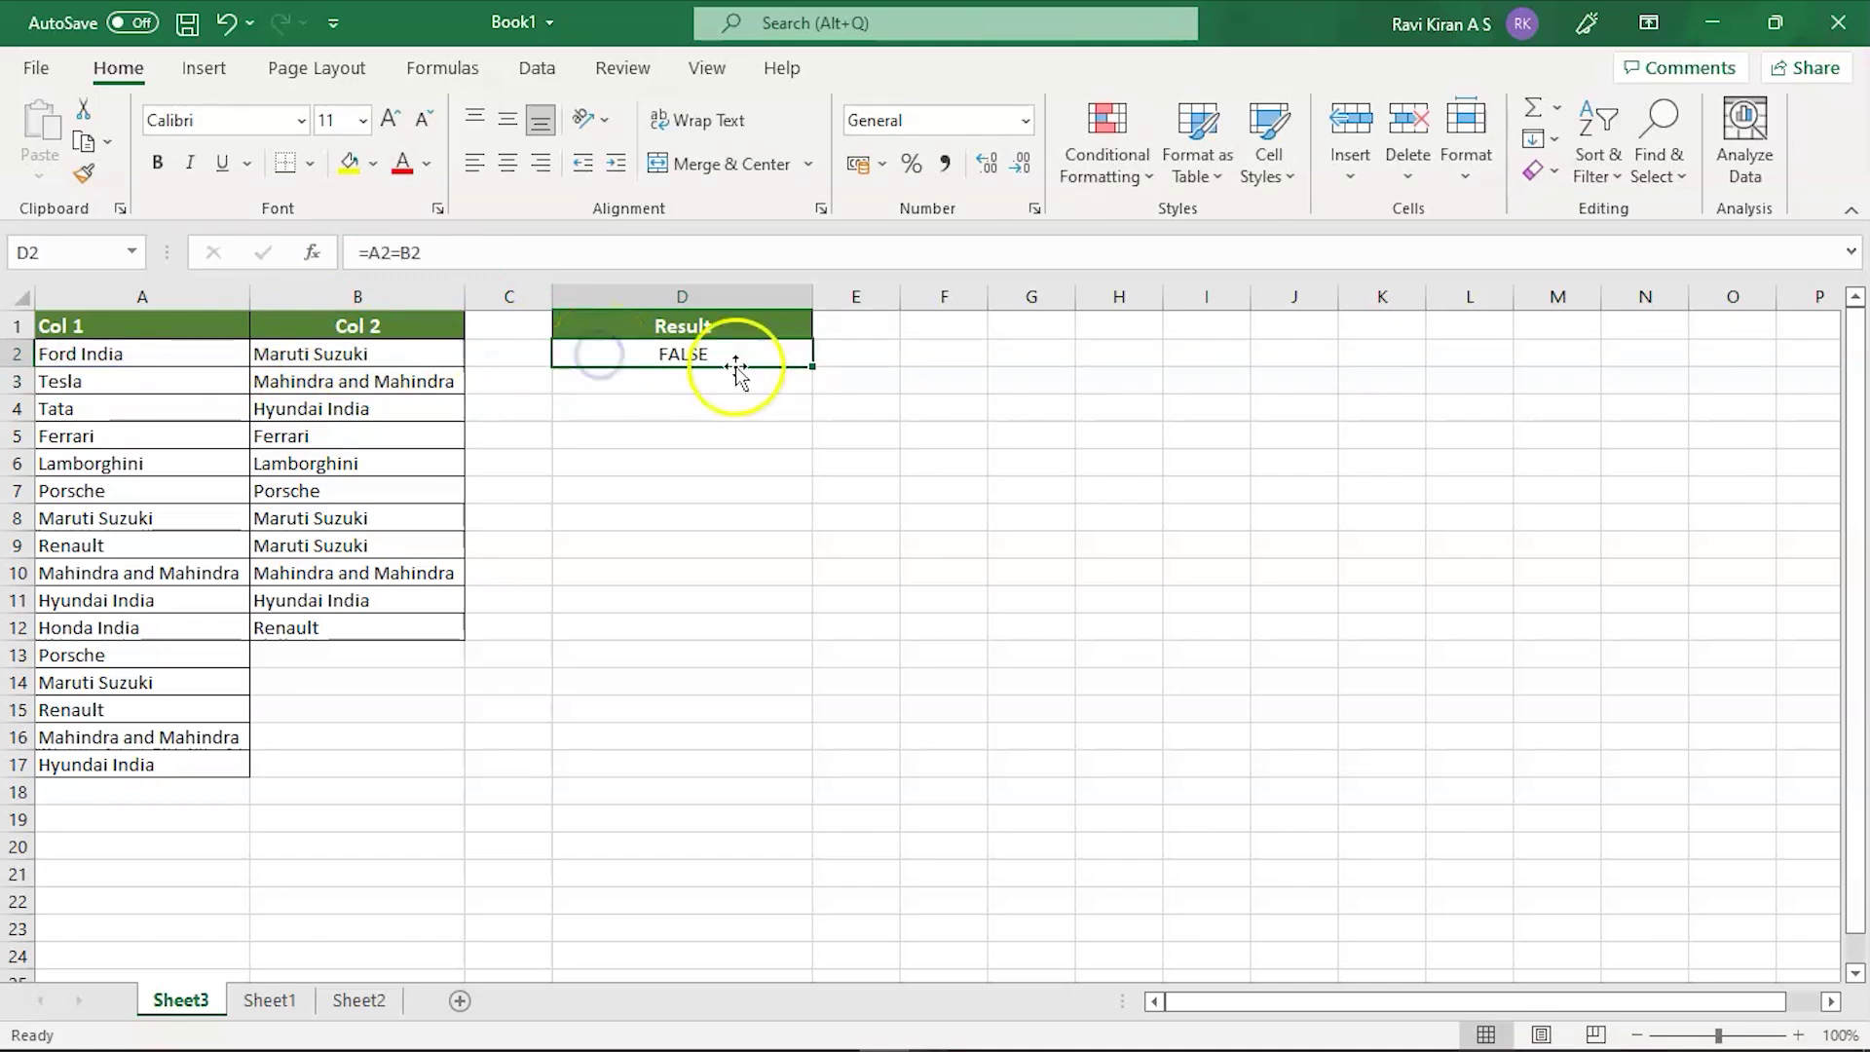
left_click_drag(812, 367, 822, 779)
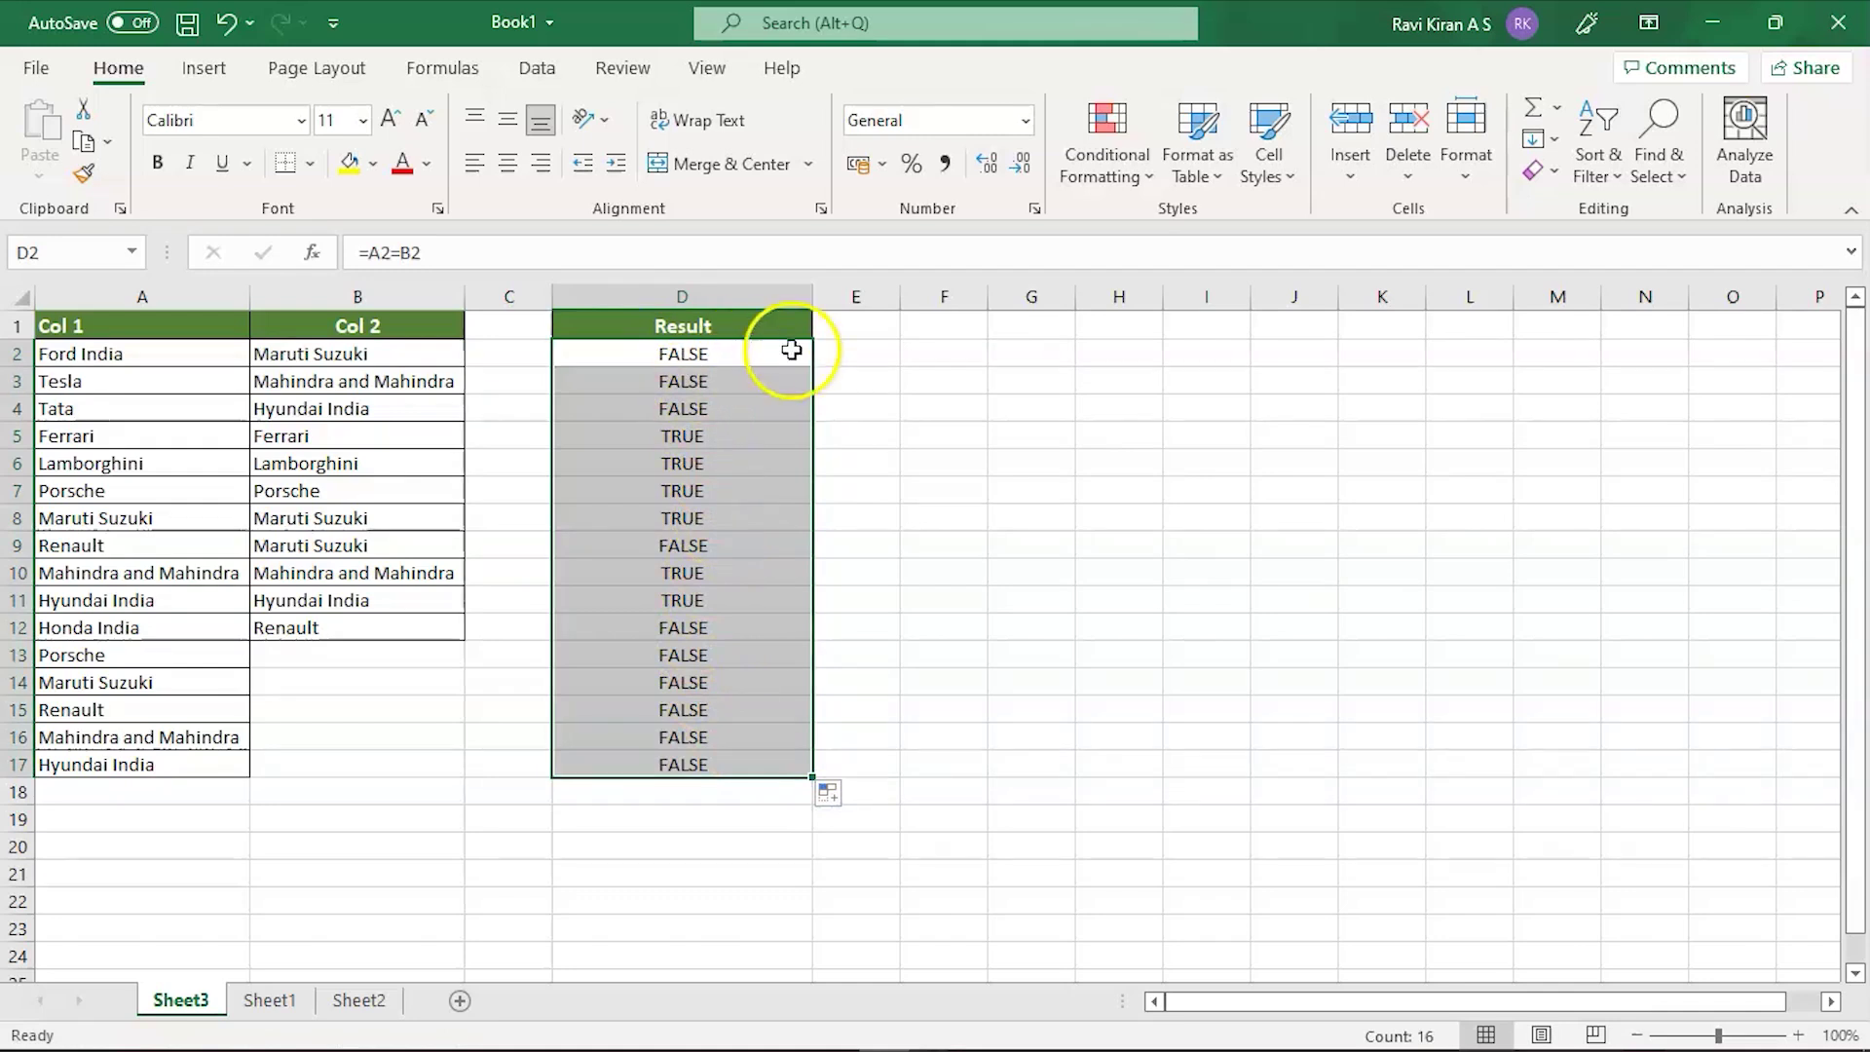
Undo the fill, change D2 to =IF(A2=B2,"Found","Not Found"), and fill it down to D17
key("ctrl+z")
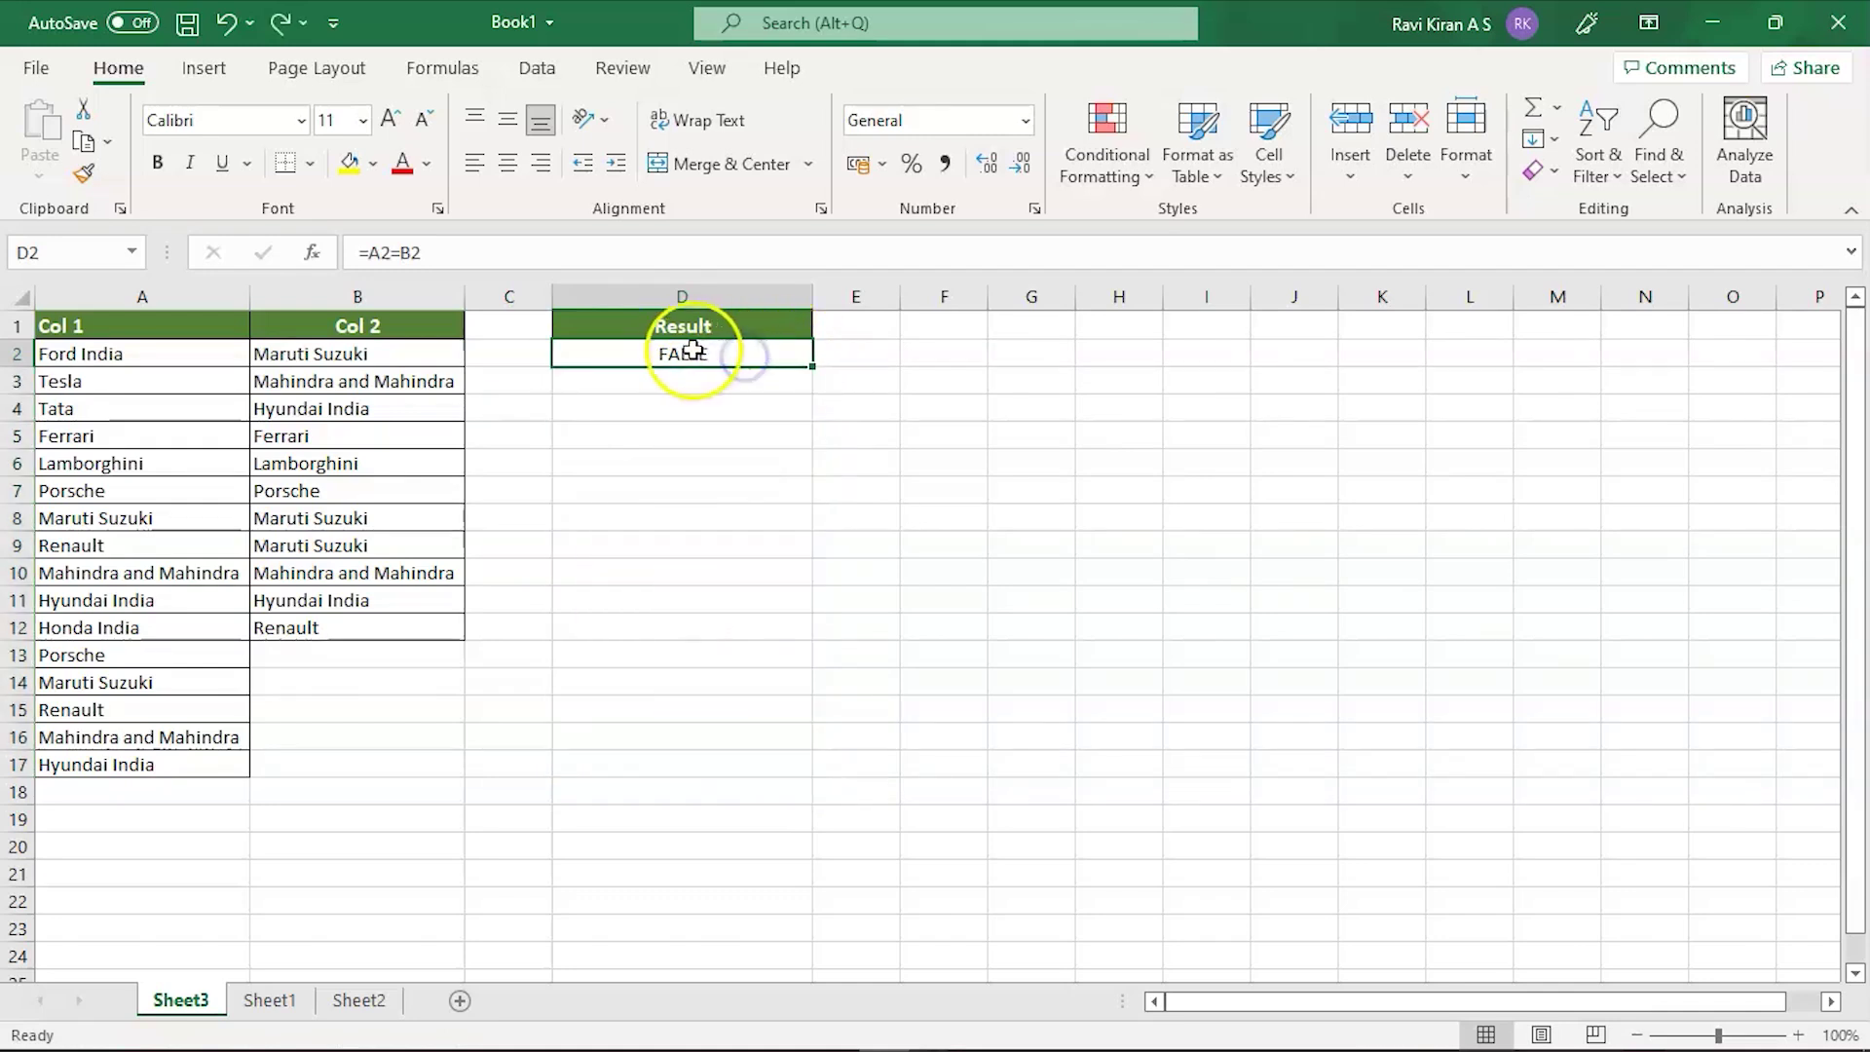
double_click(653, 352)
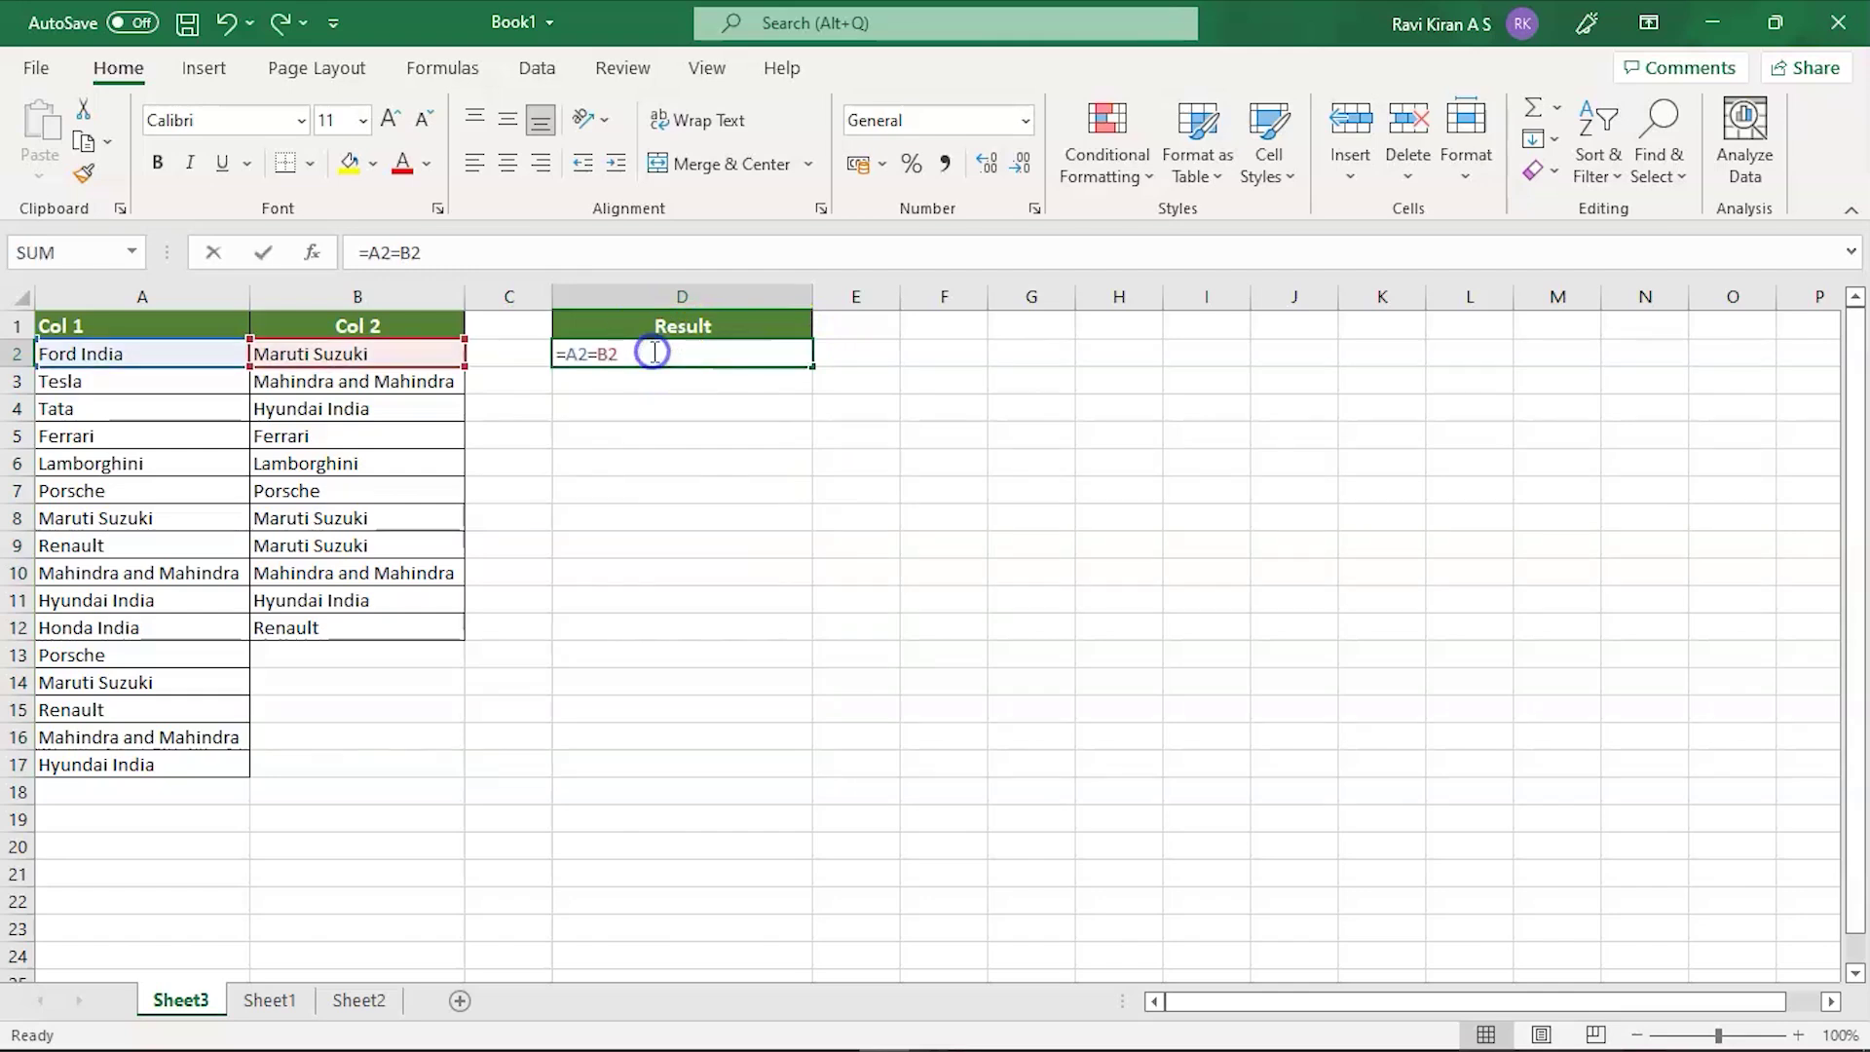
left_click(567, 353)
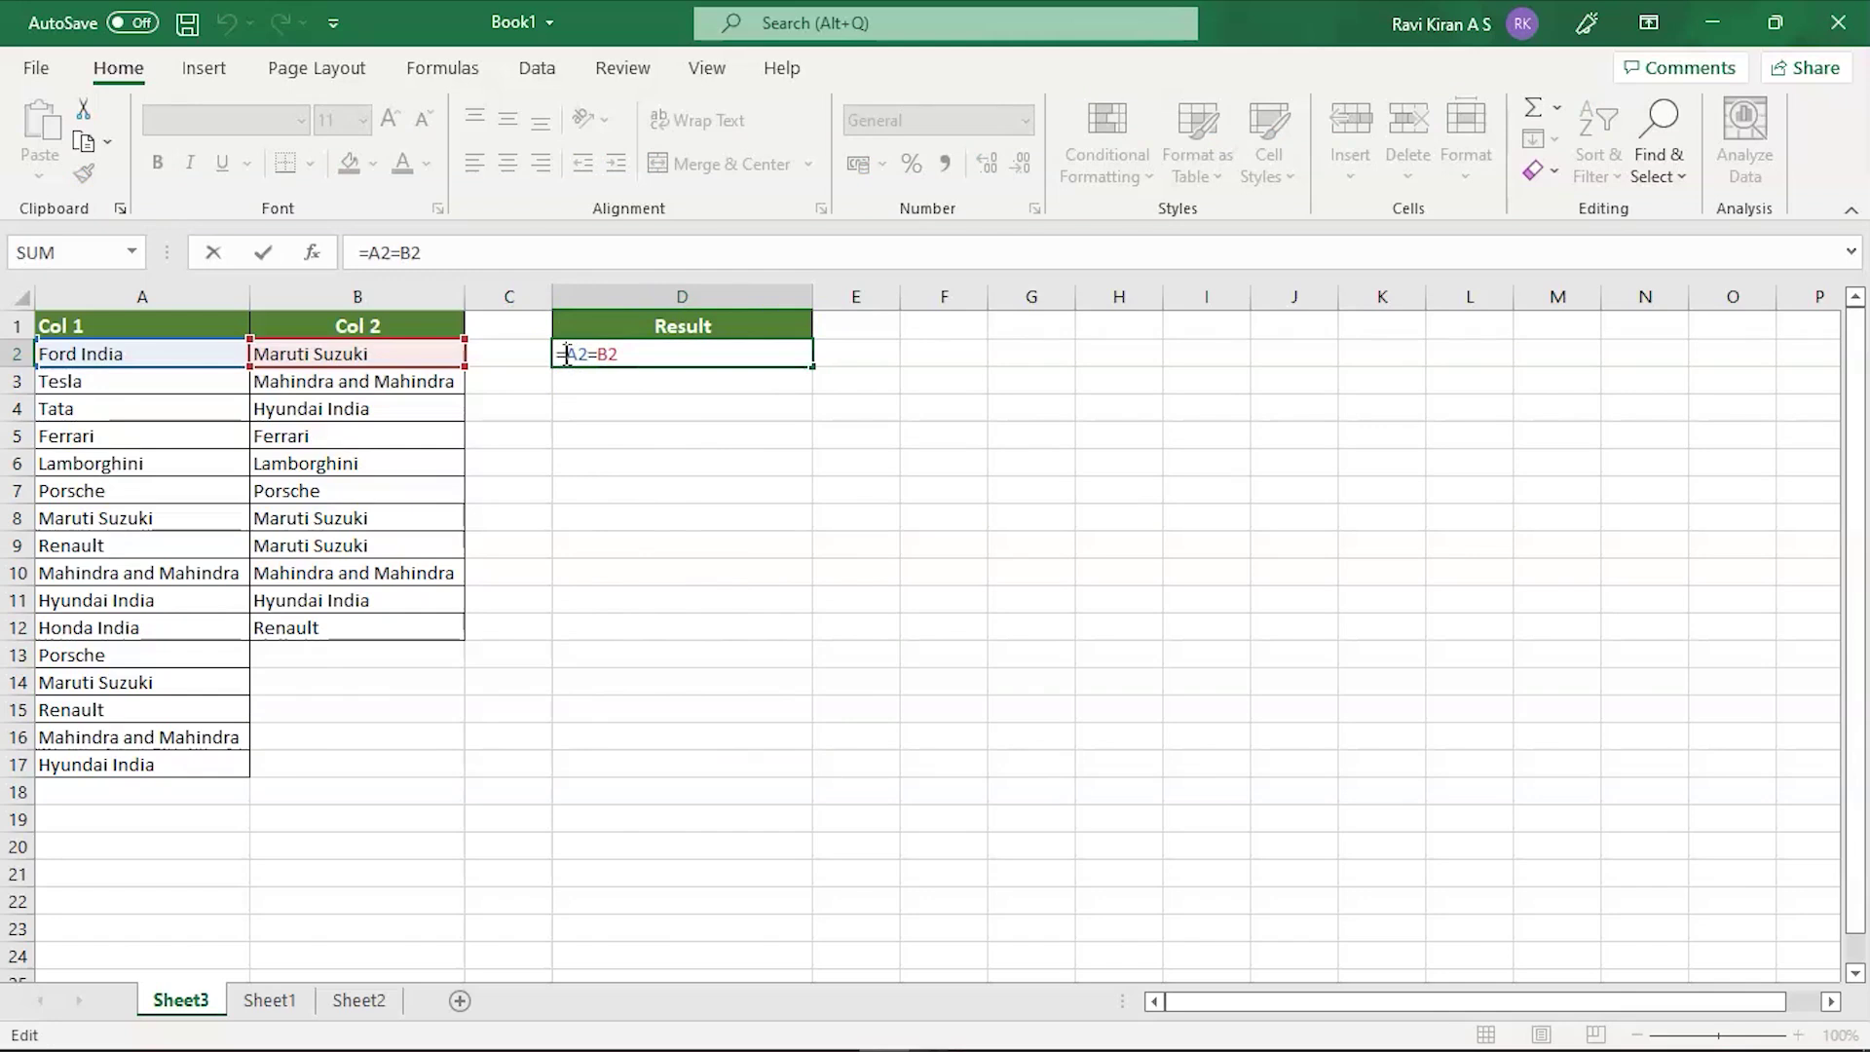
type("IF(")
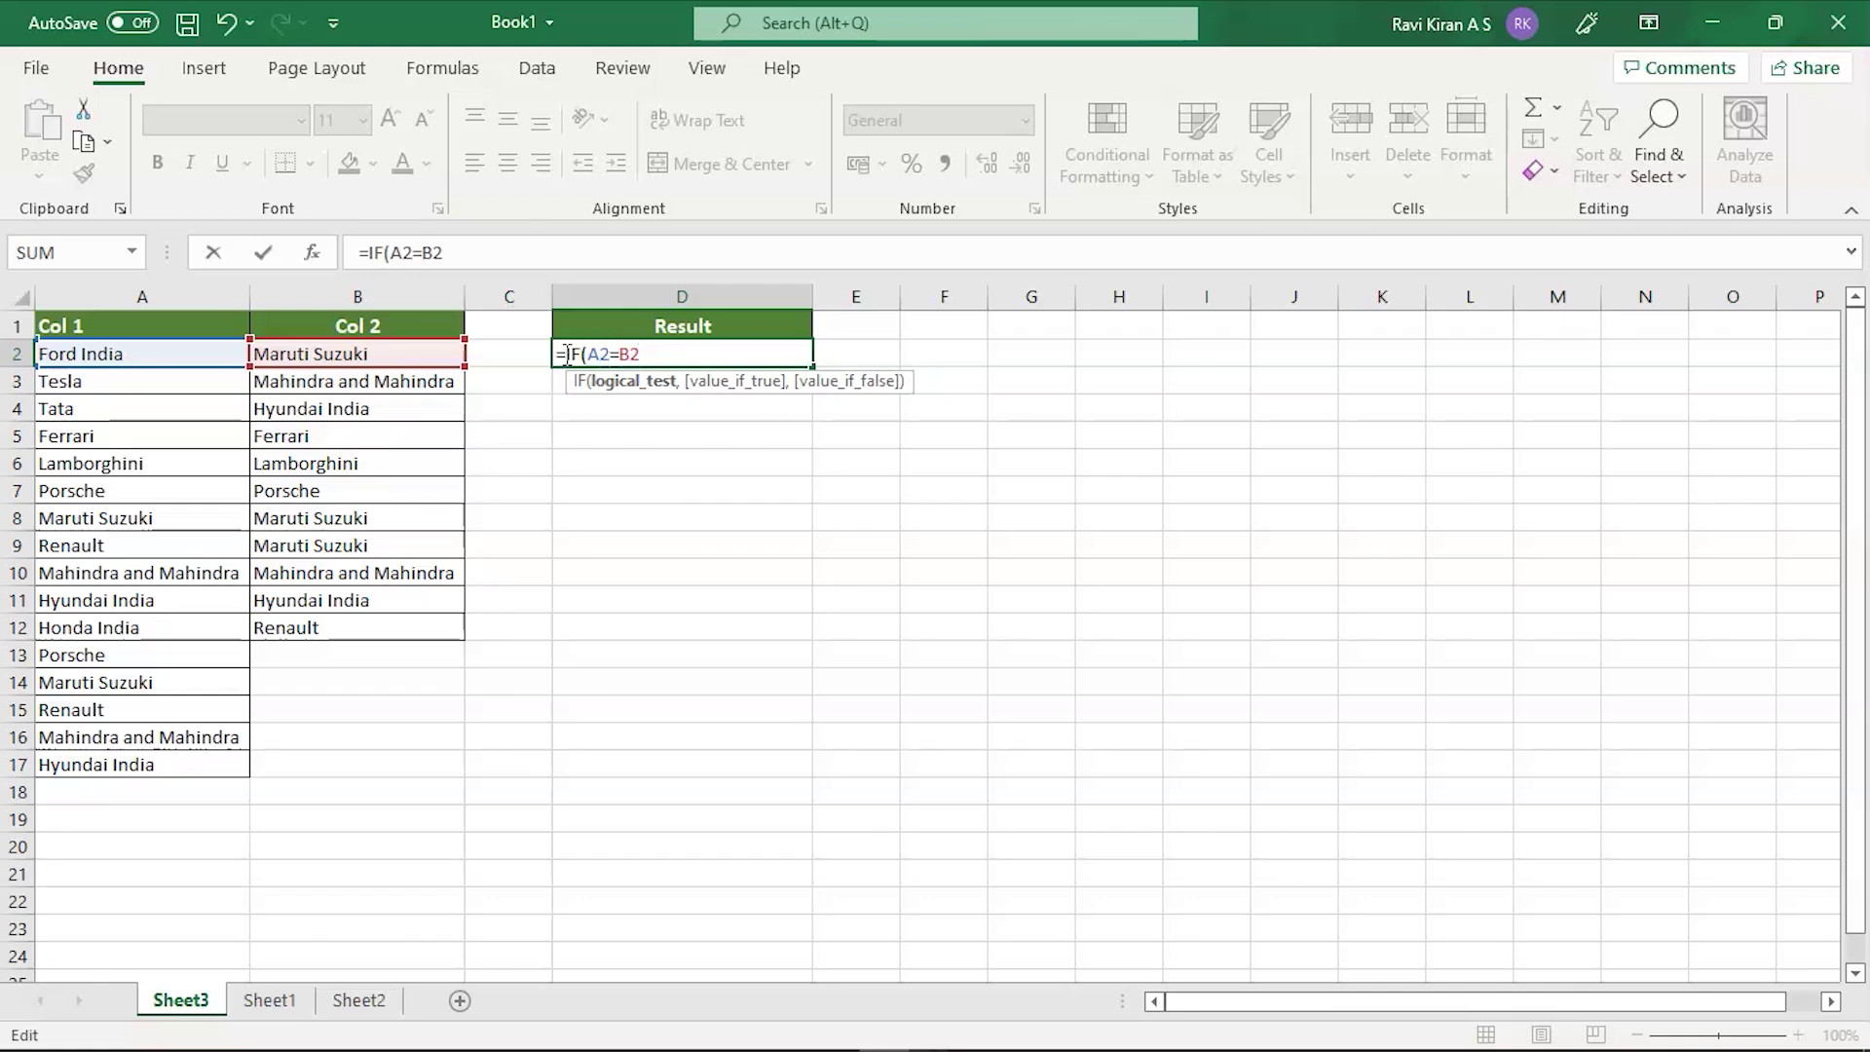
type(",")
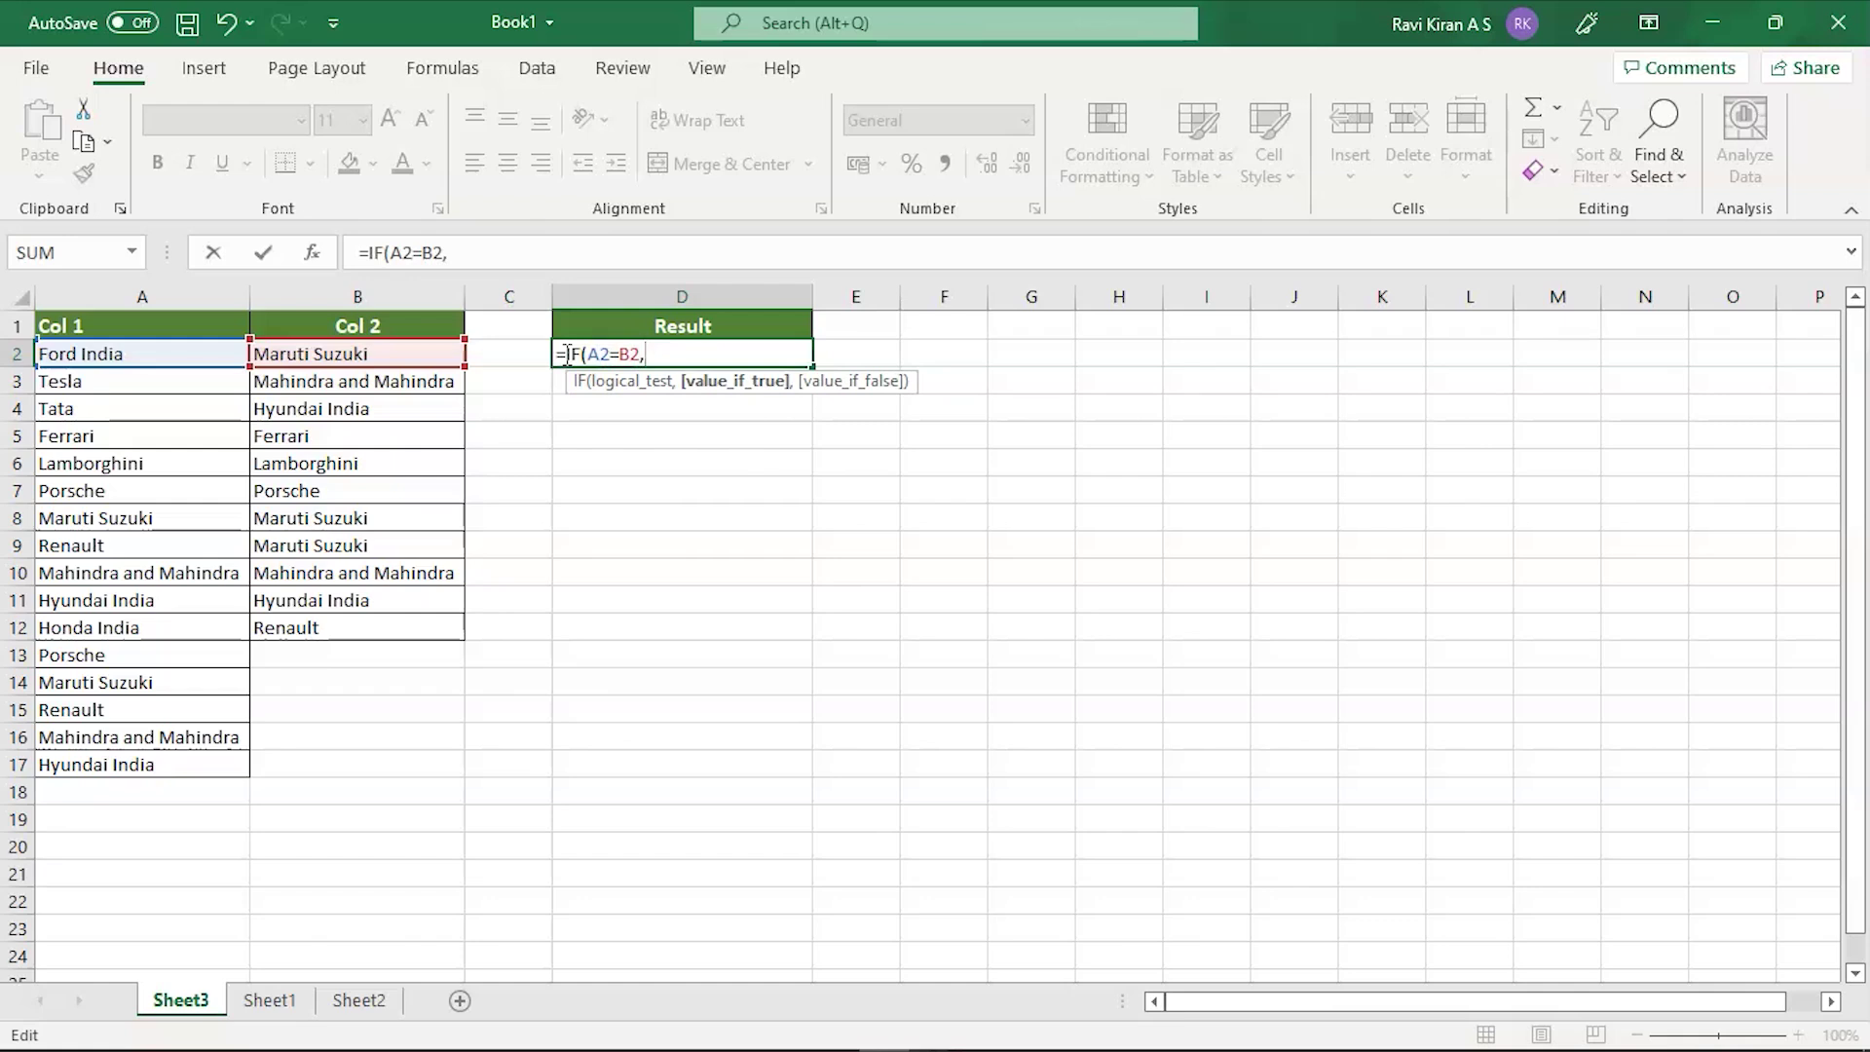
type("\"Found\", \"")
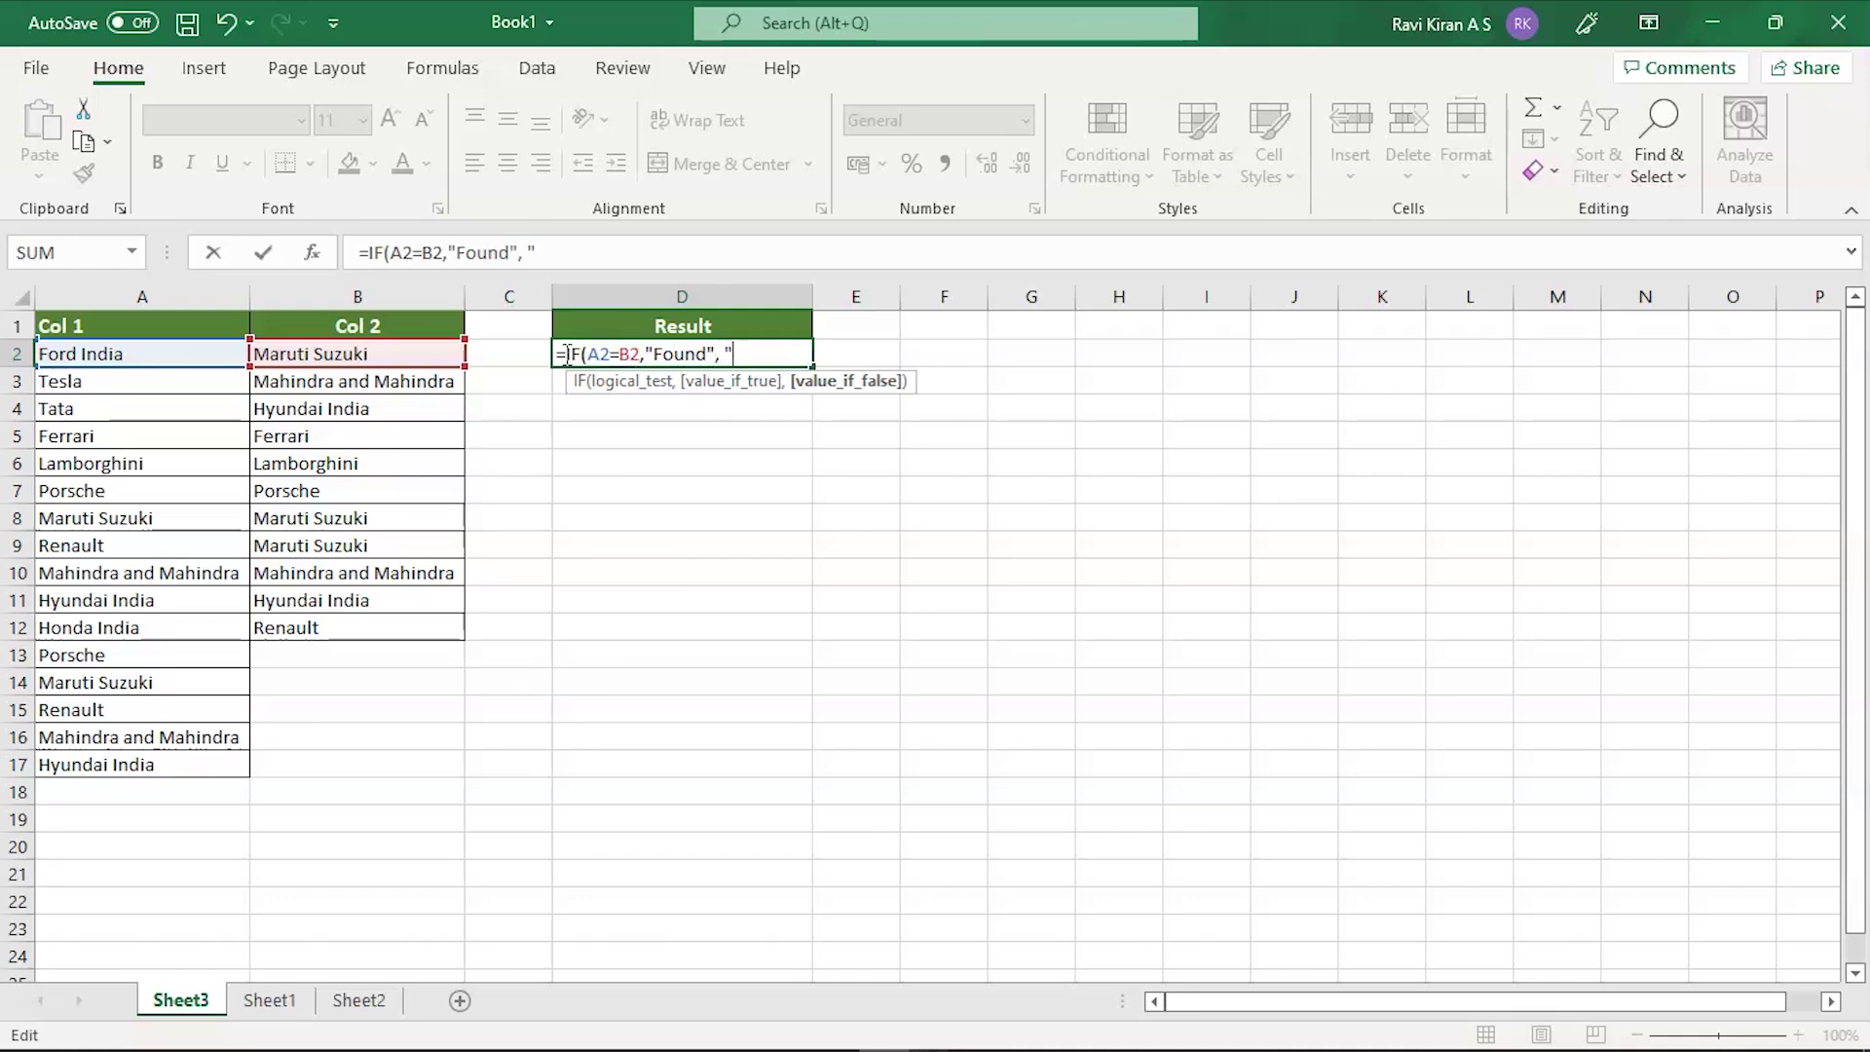
type("Not Found\"")
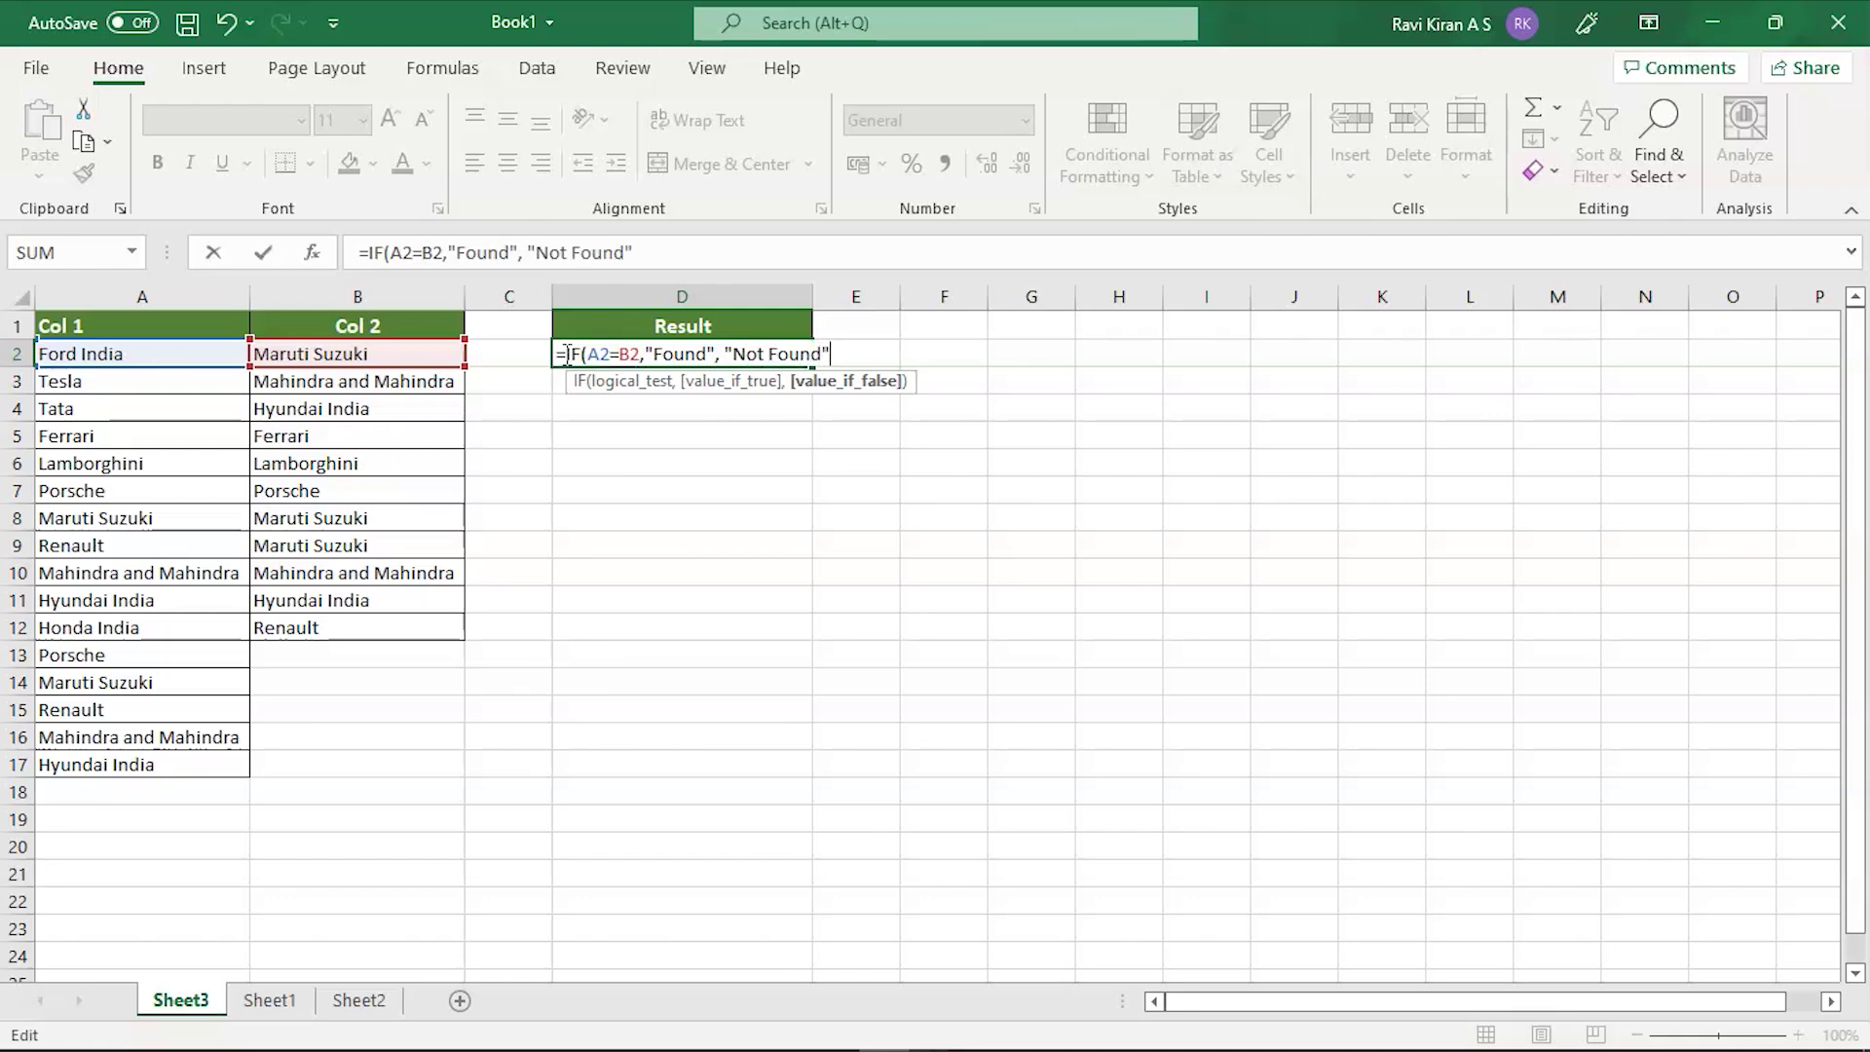
type(")")
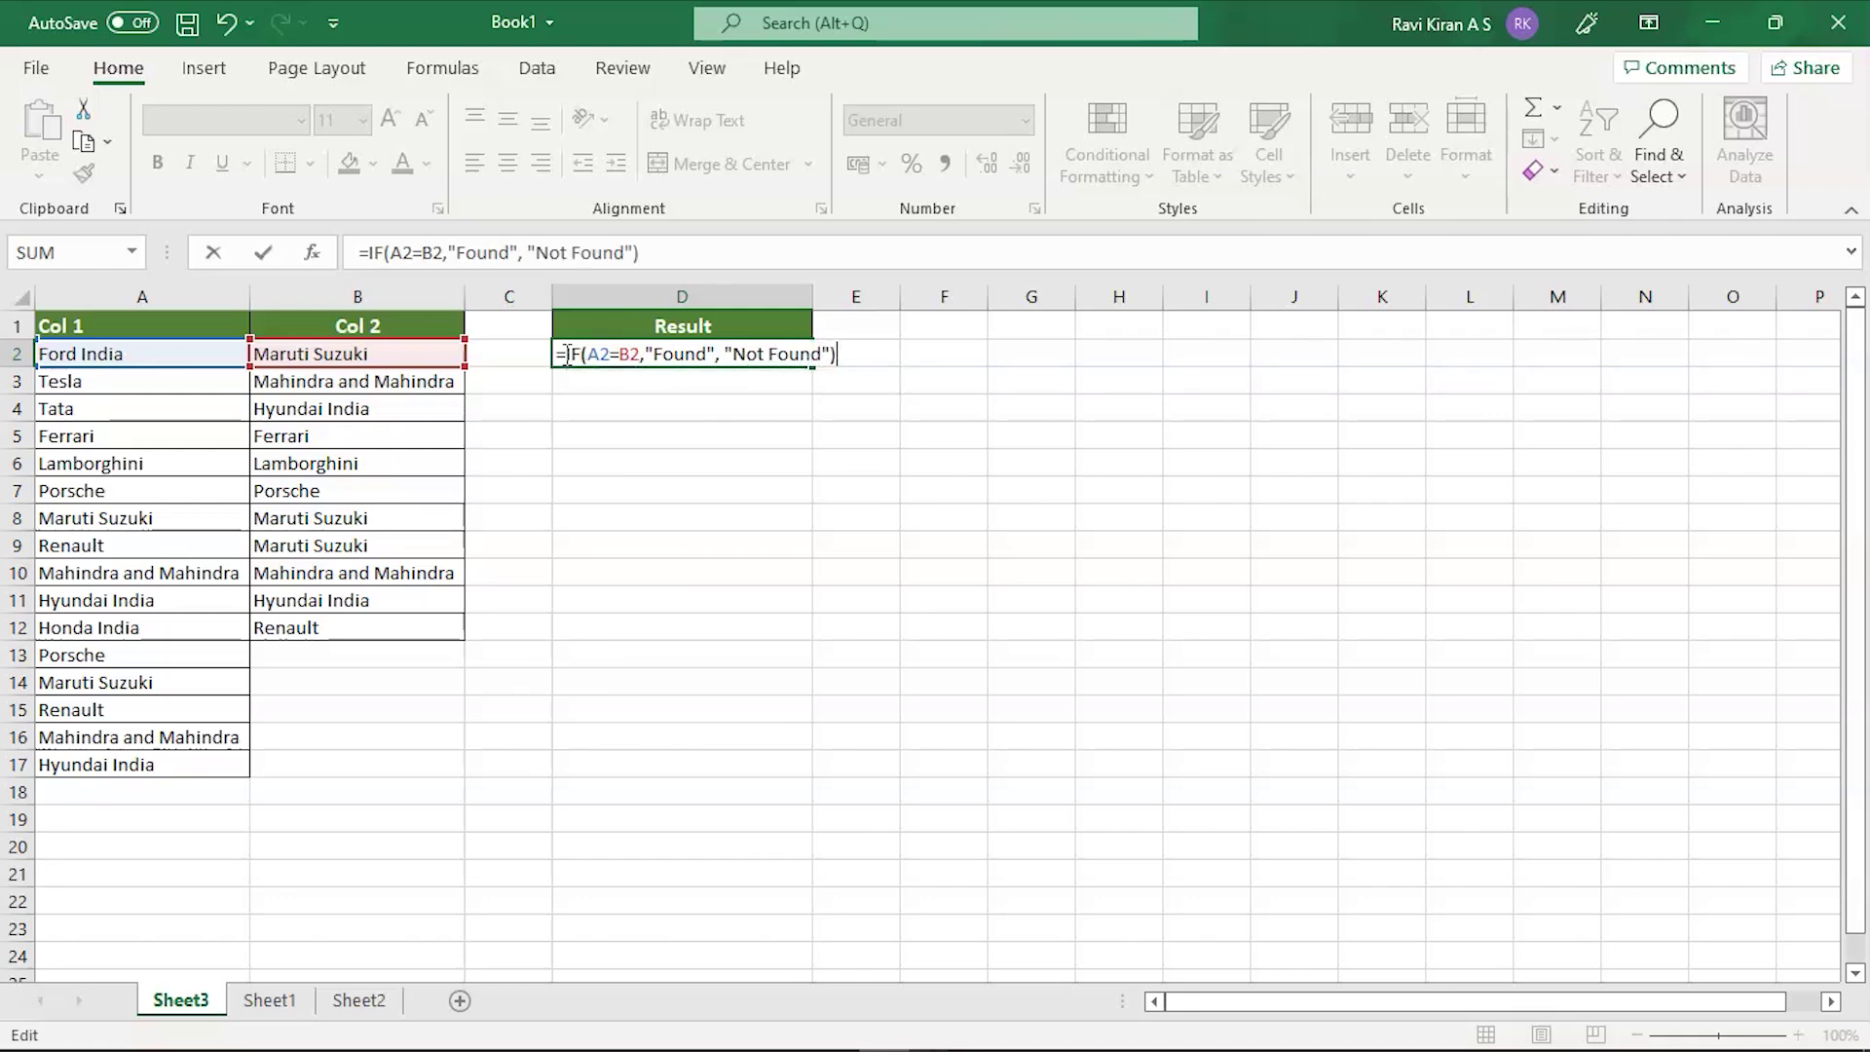
key("Return")
left_click(657, 352)
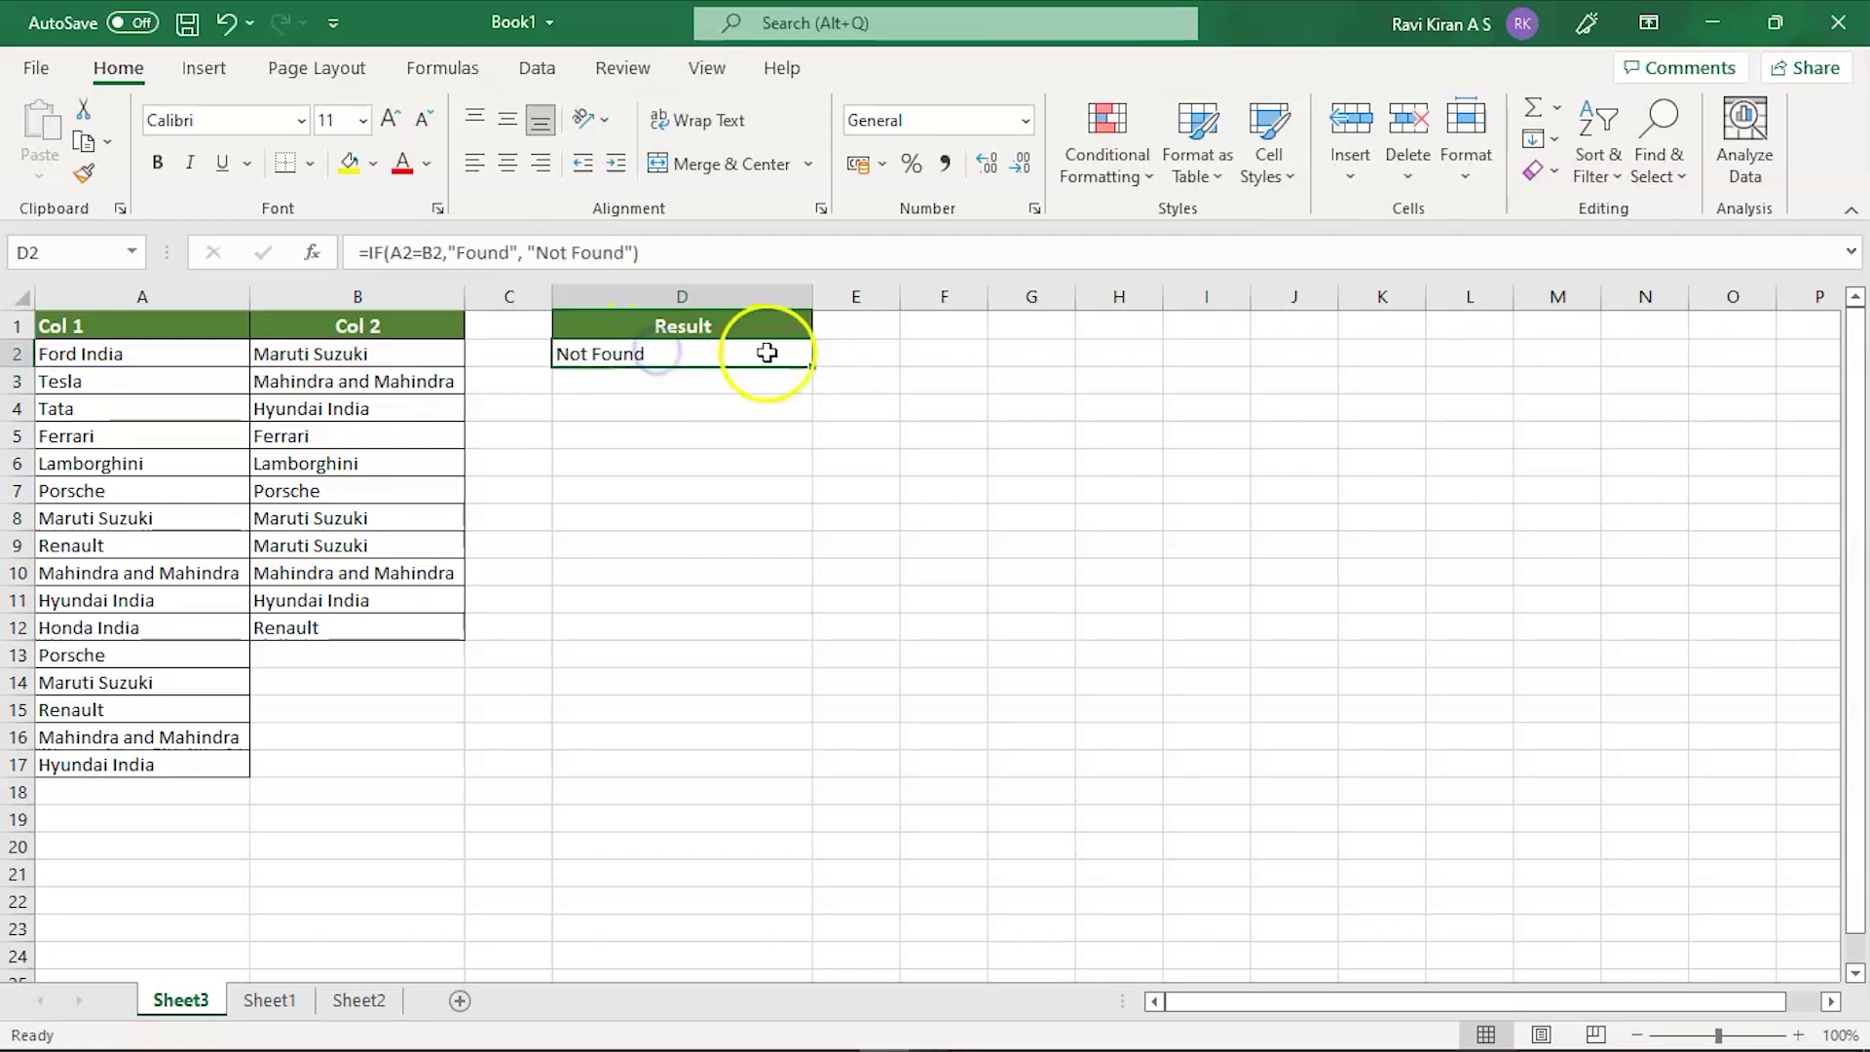
left_click_drag(812, 366, 816, 779)
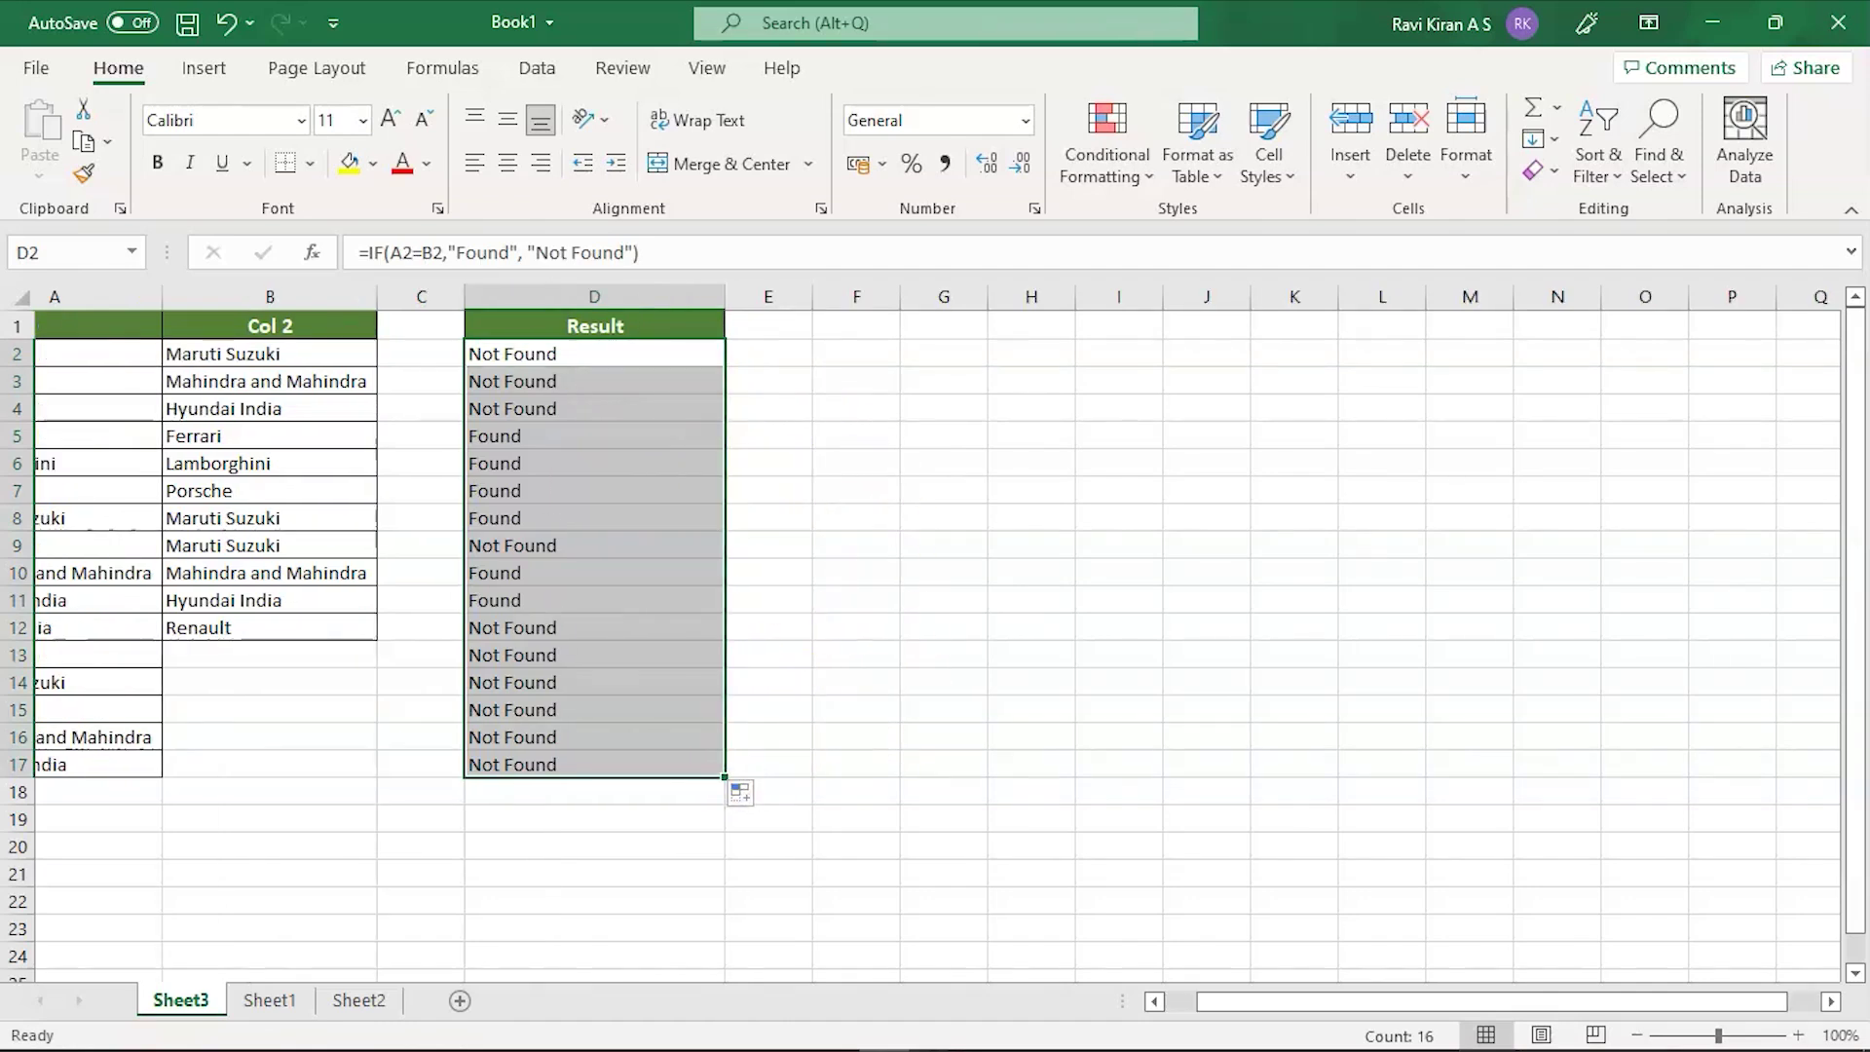
Switch to Sheet2 with its empty Result column
key("ctrl+Page_Down")
key("ctrl+Page_Down")
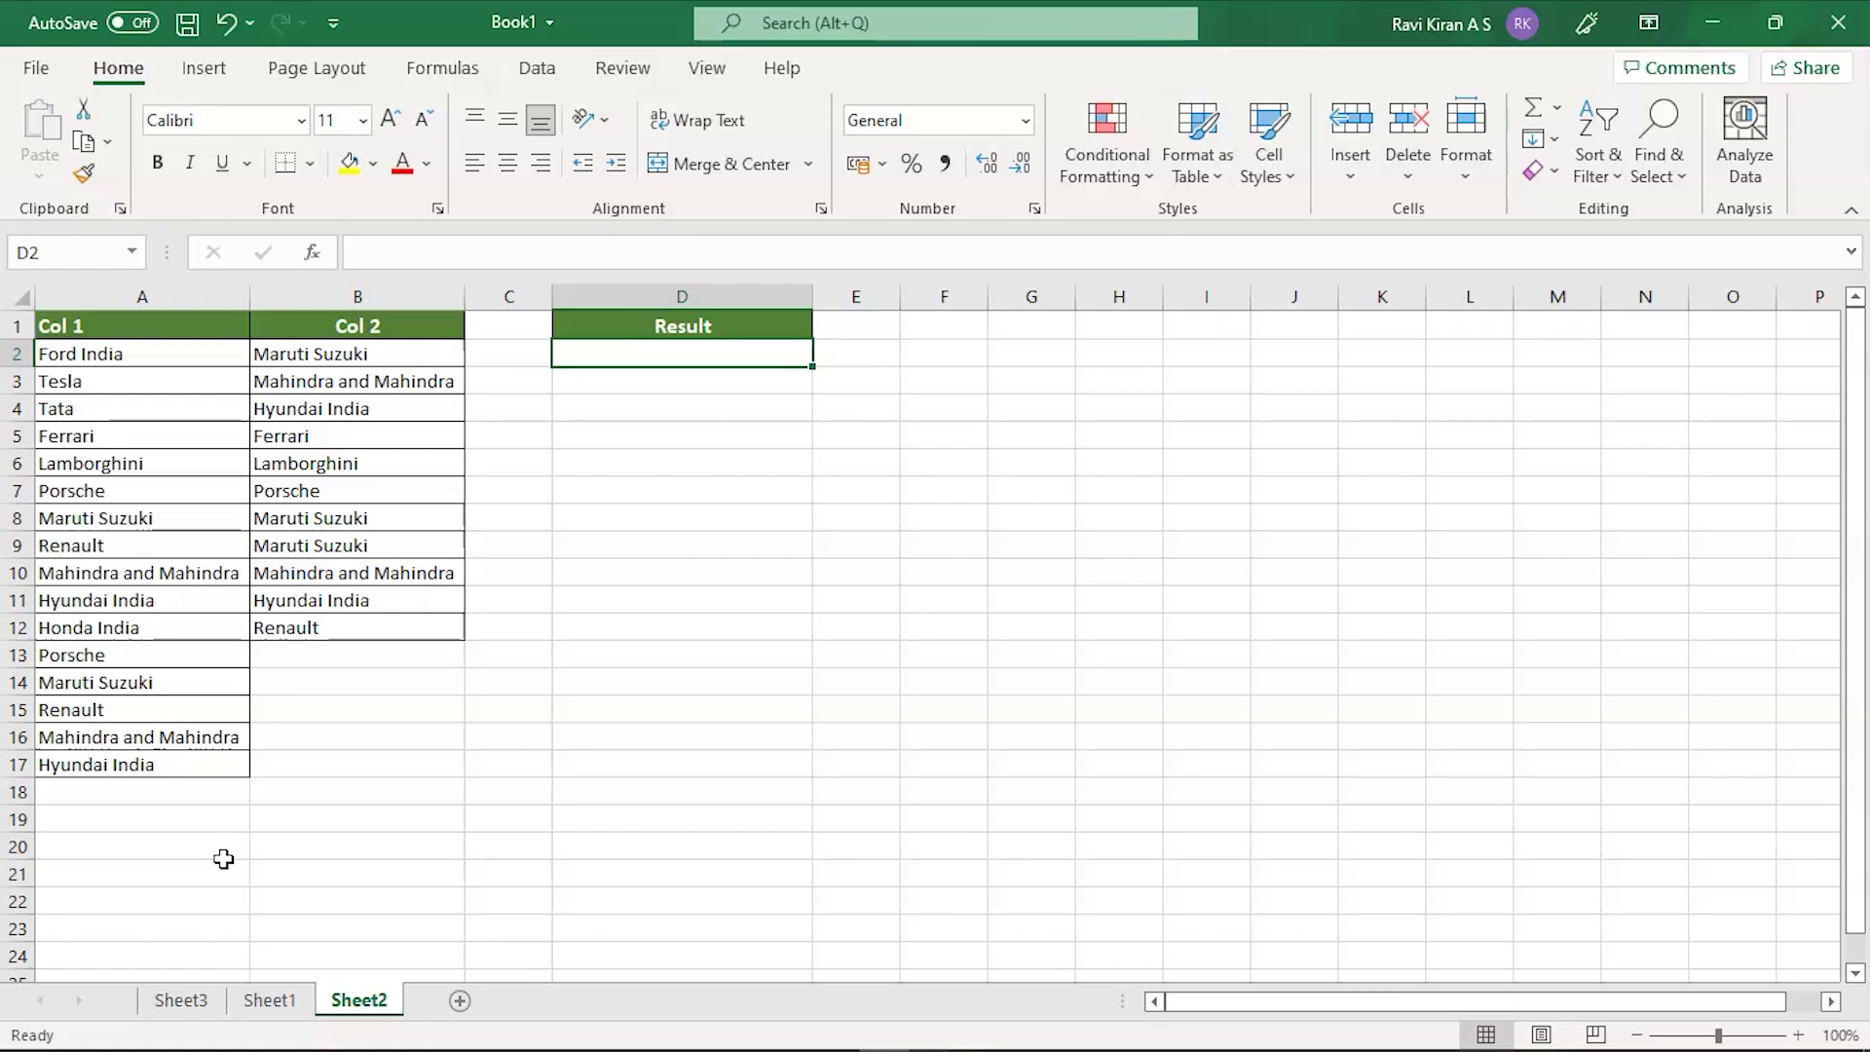
Enter =VLOOKUP(B2,$A$2:$A$17,1,0) in D2, returning Maruti Suzuki
left_click(609, 355)
double_click(608, 355)
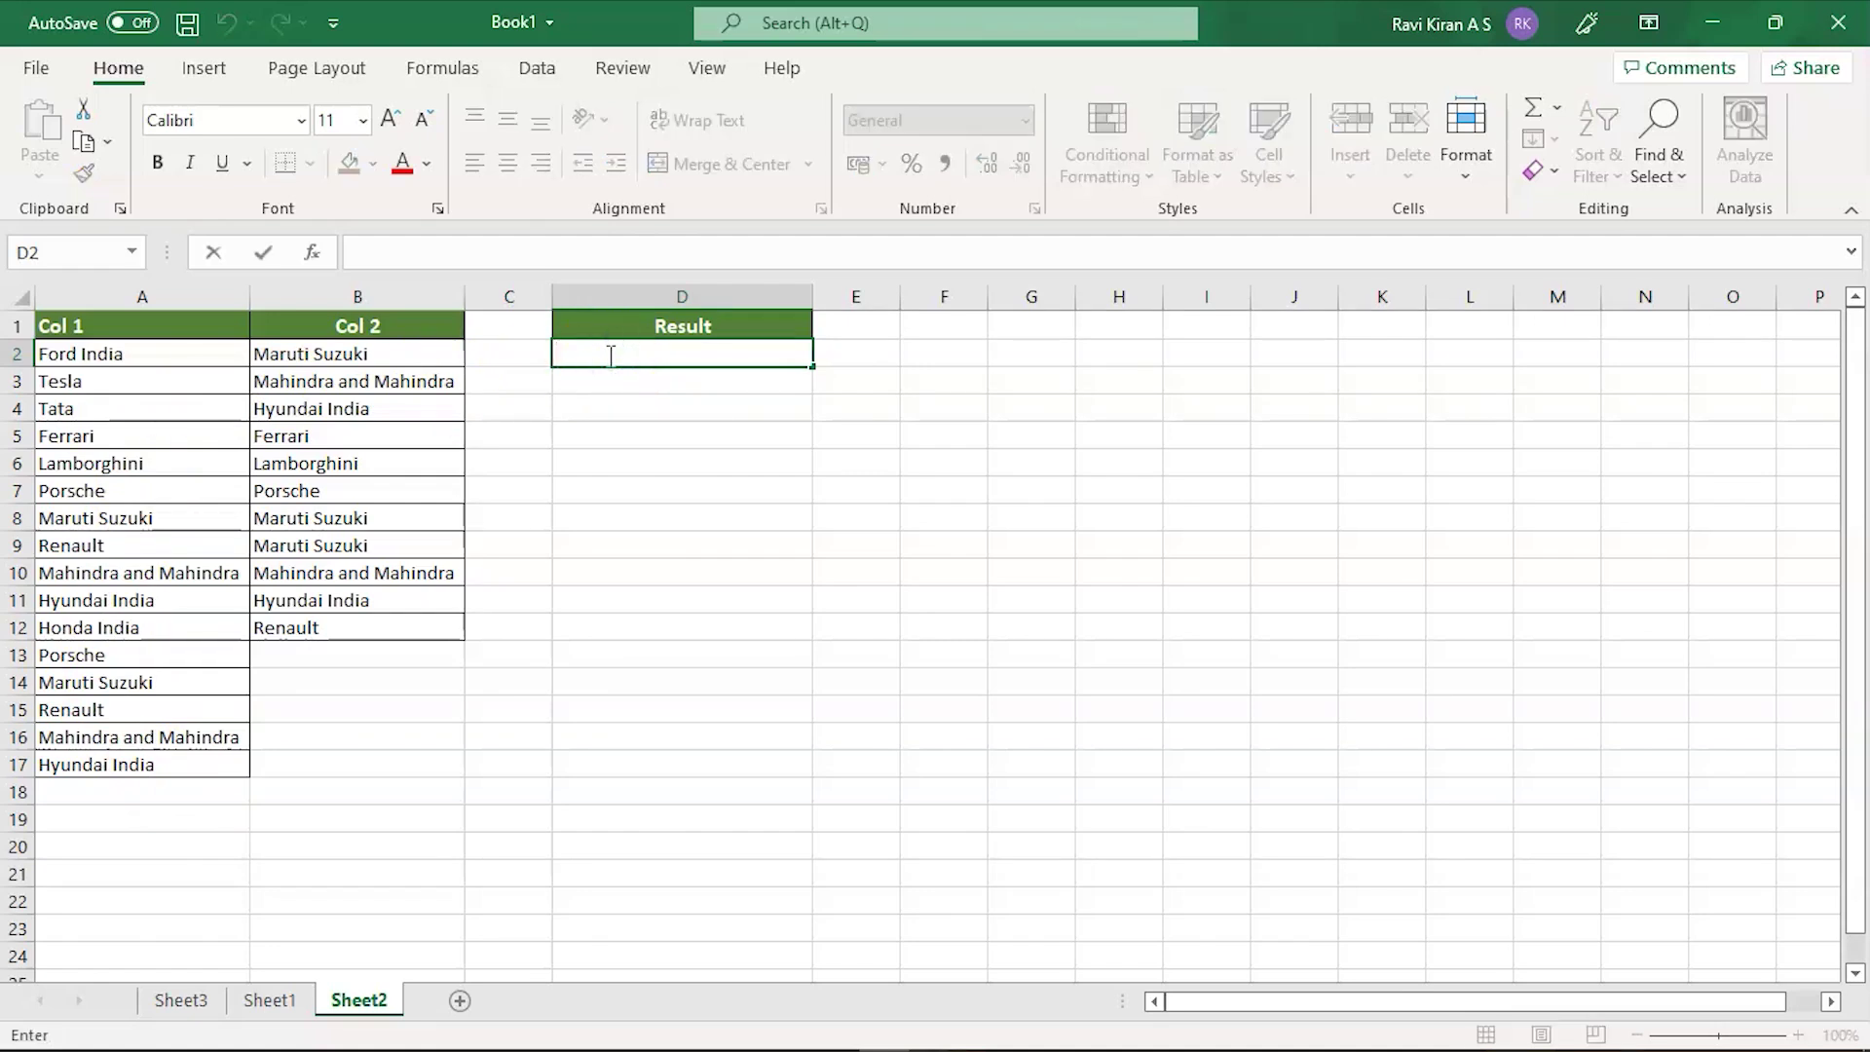
type("=v")
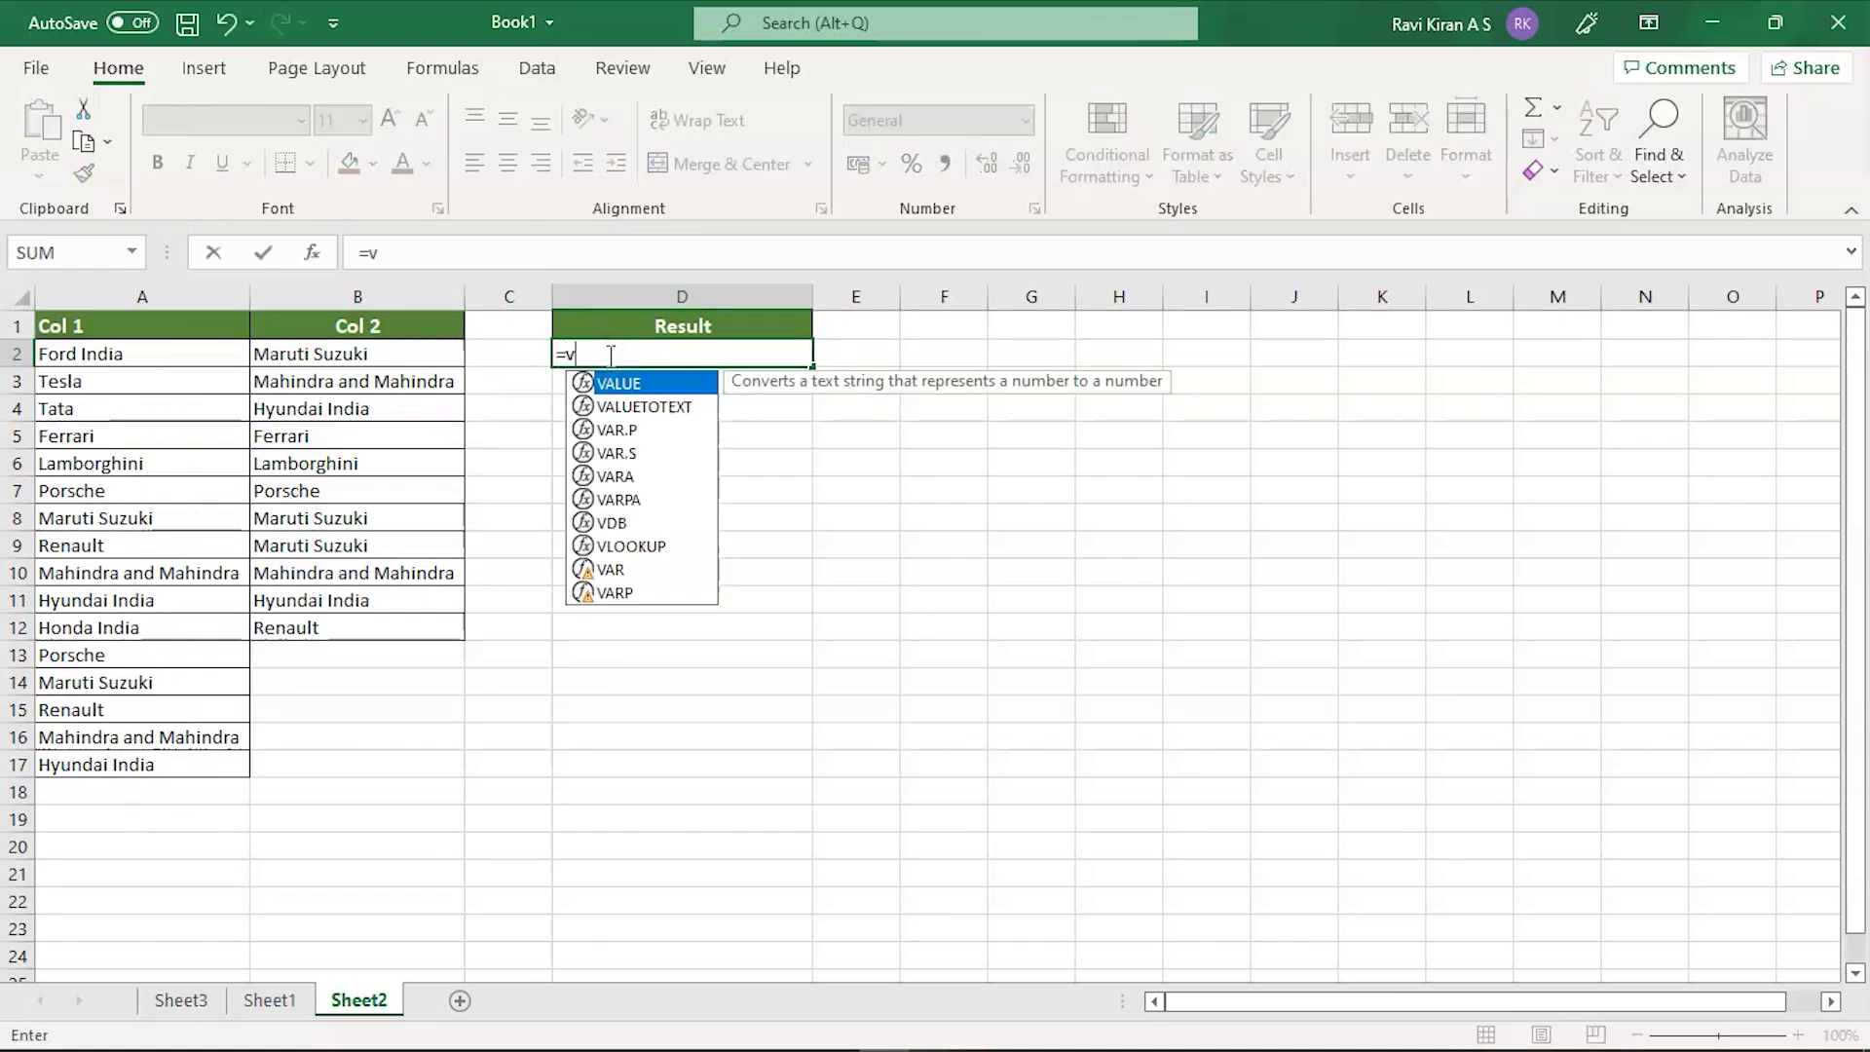
type("loo")
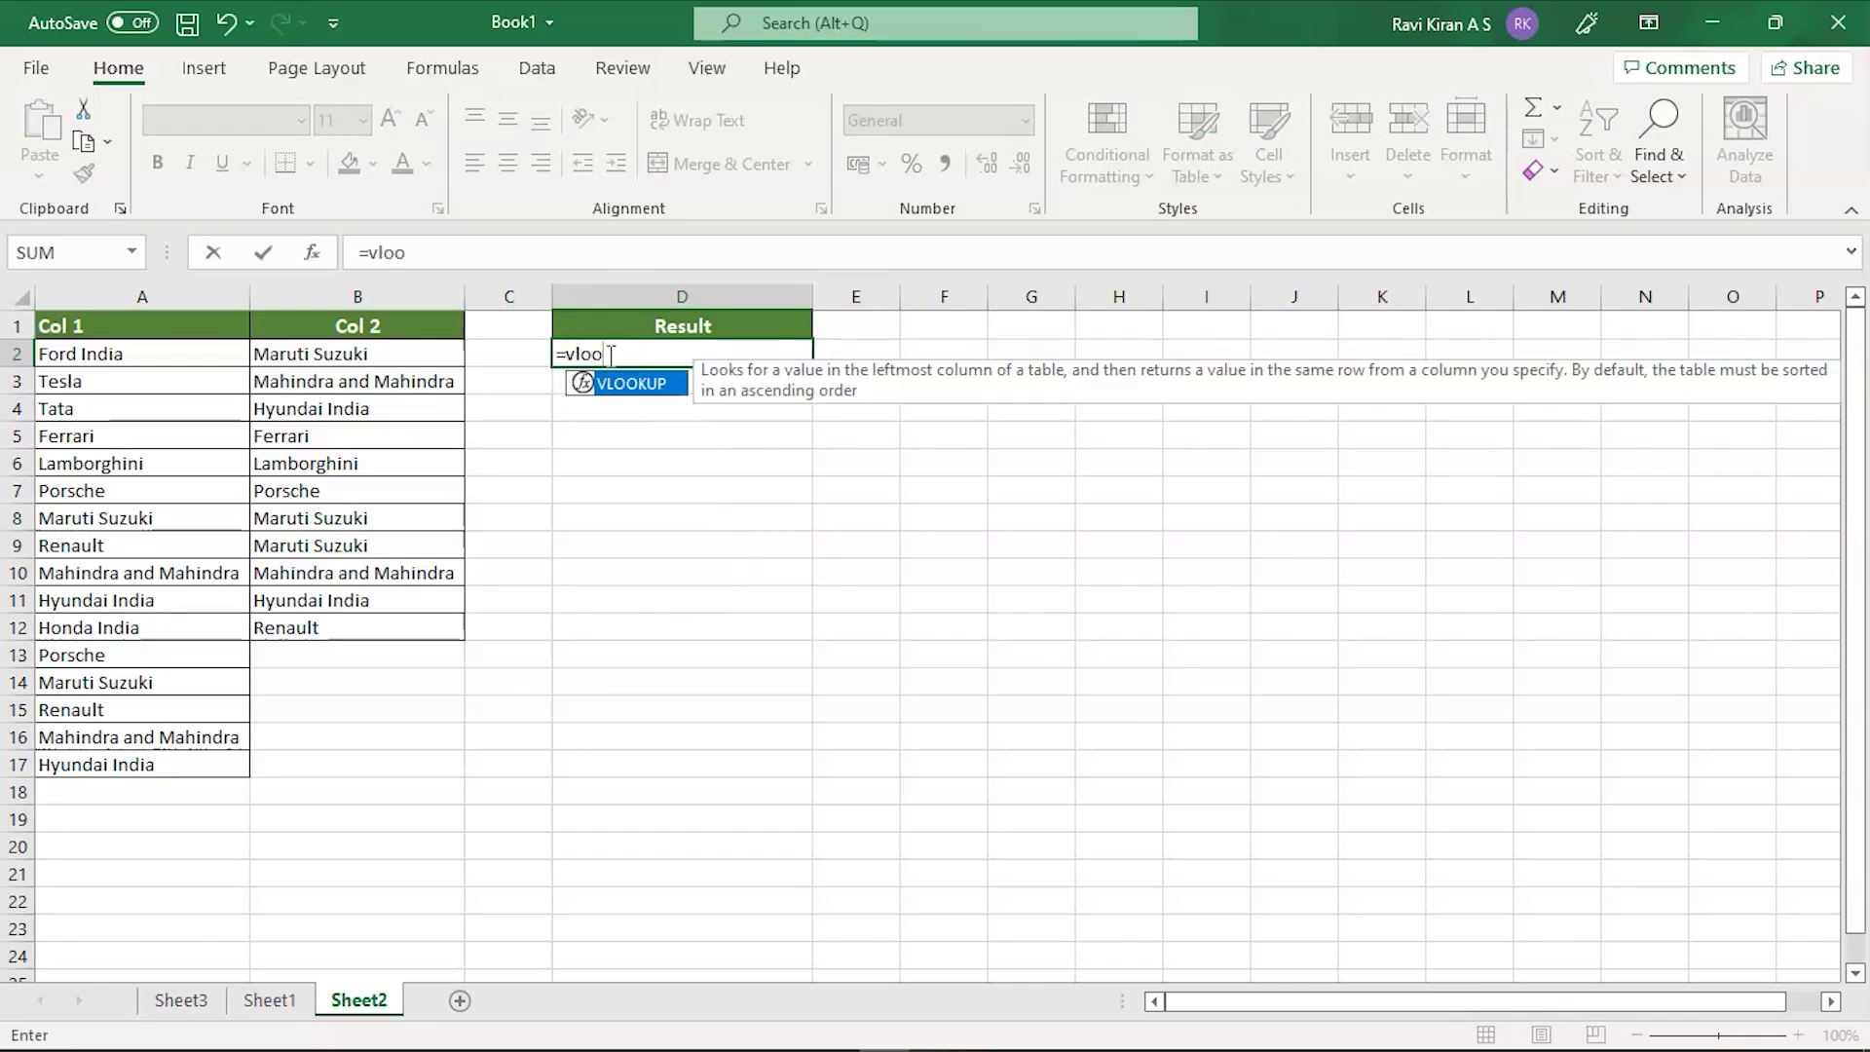
key("Tab")
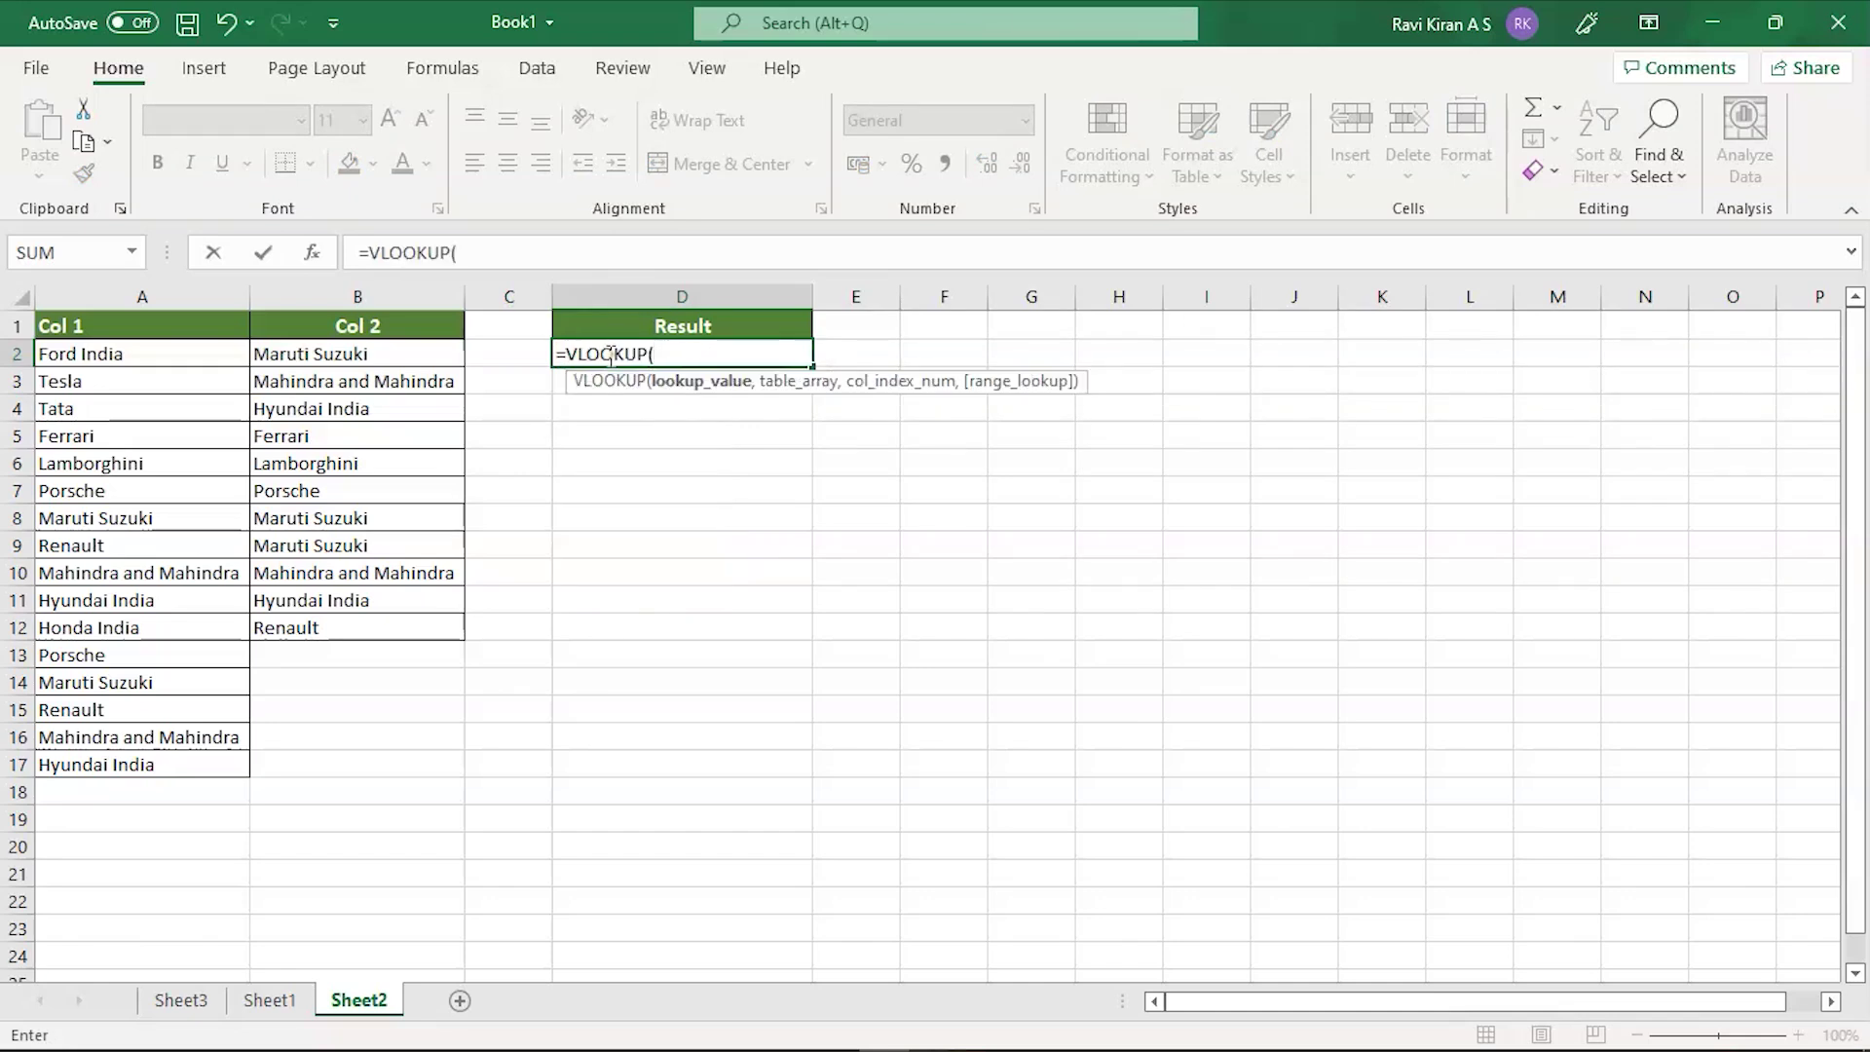
left_click(435, 353)
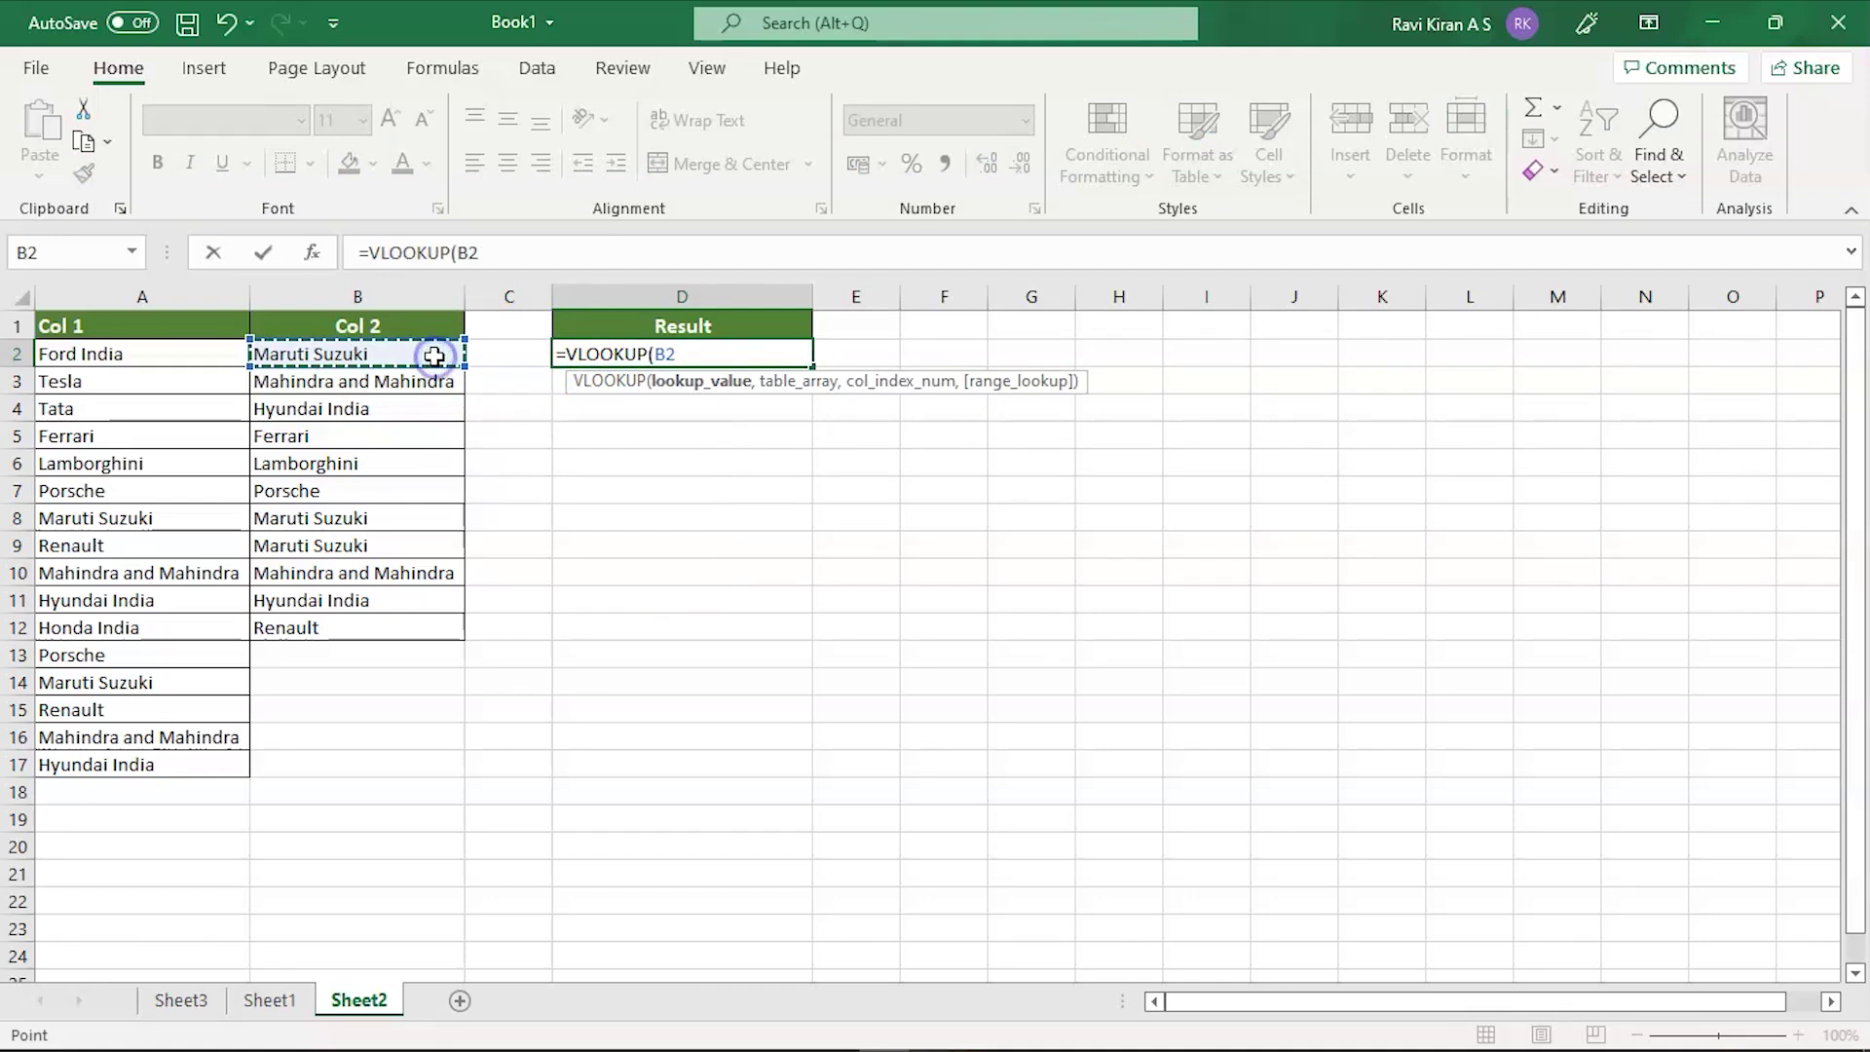
type(",")
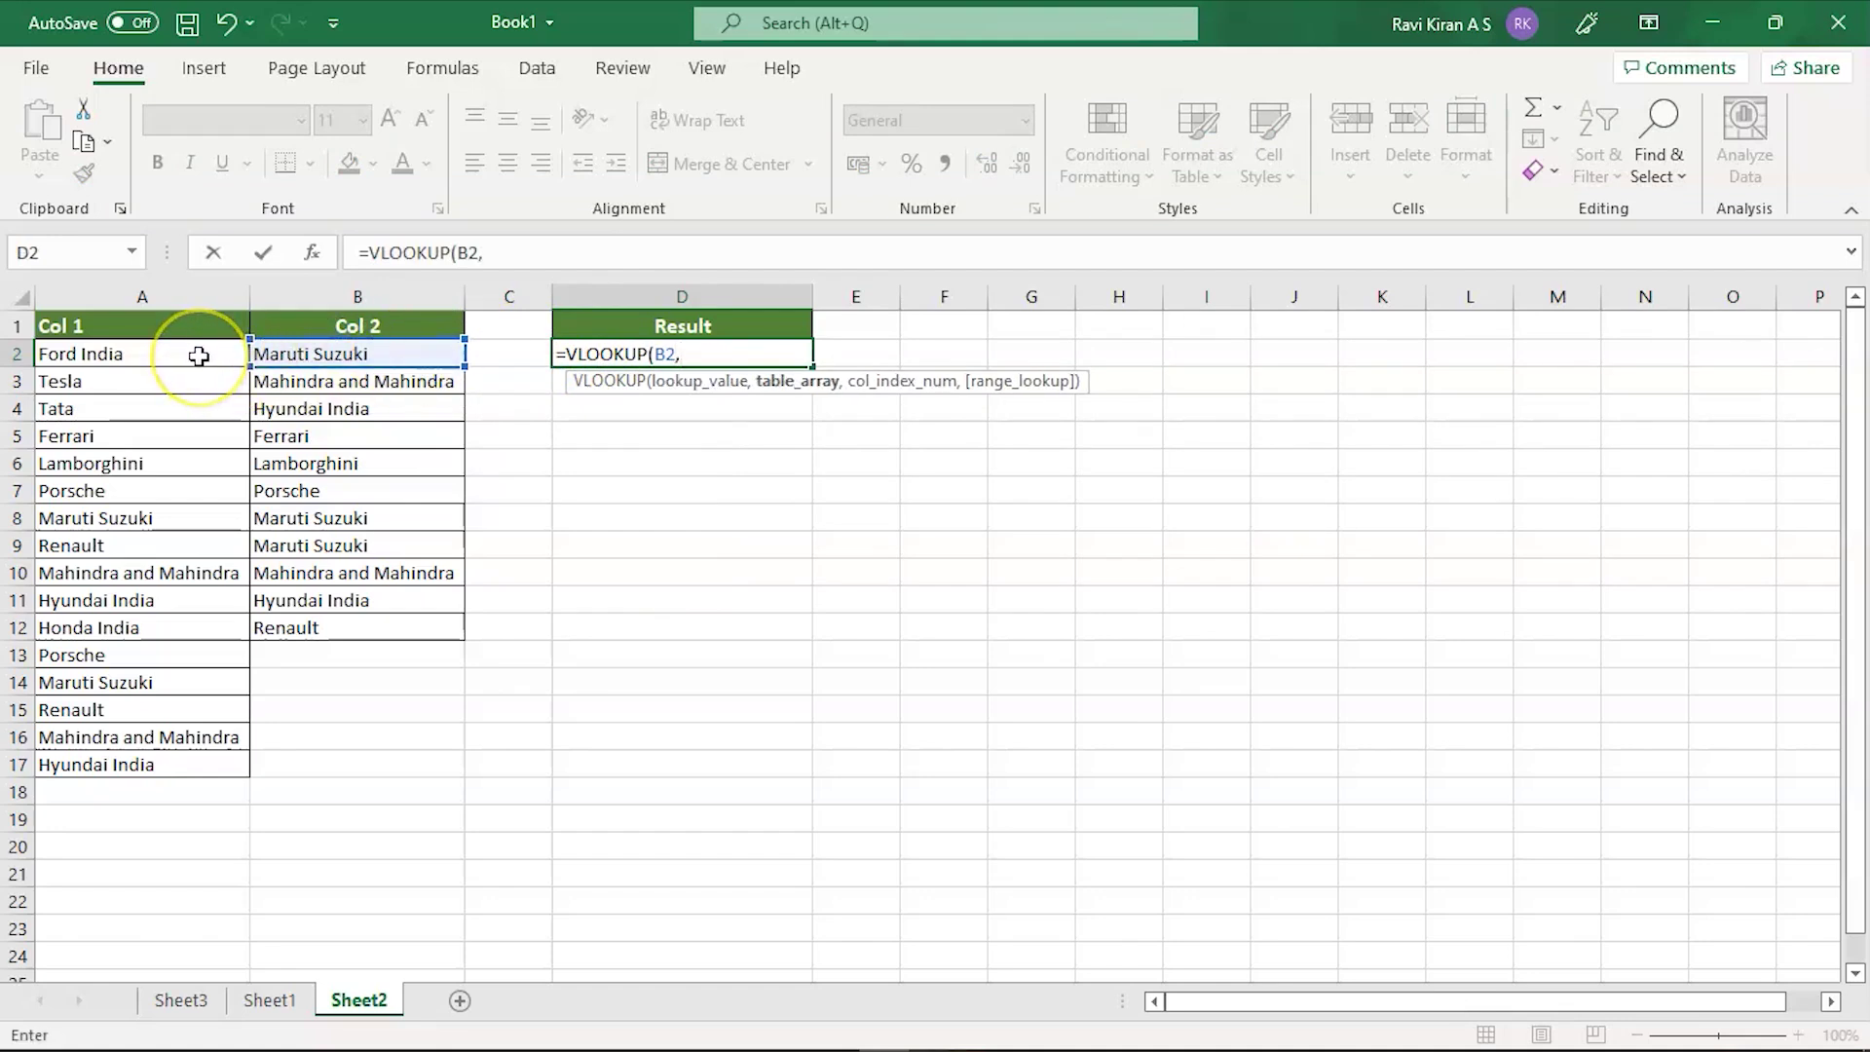
left_click_drag(198, 357, 184, 761)
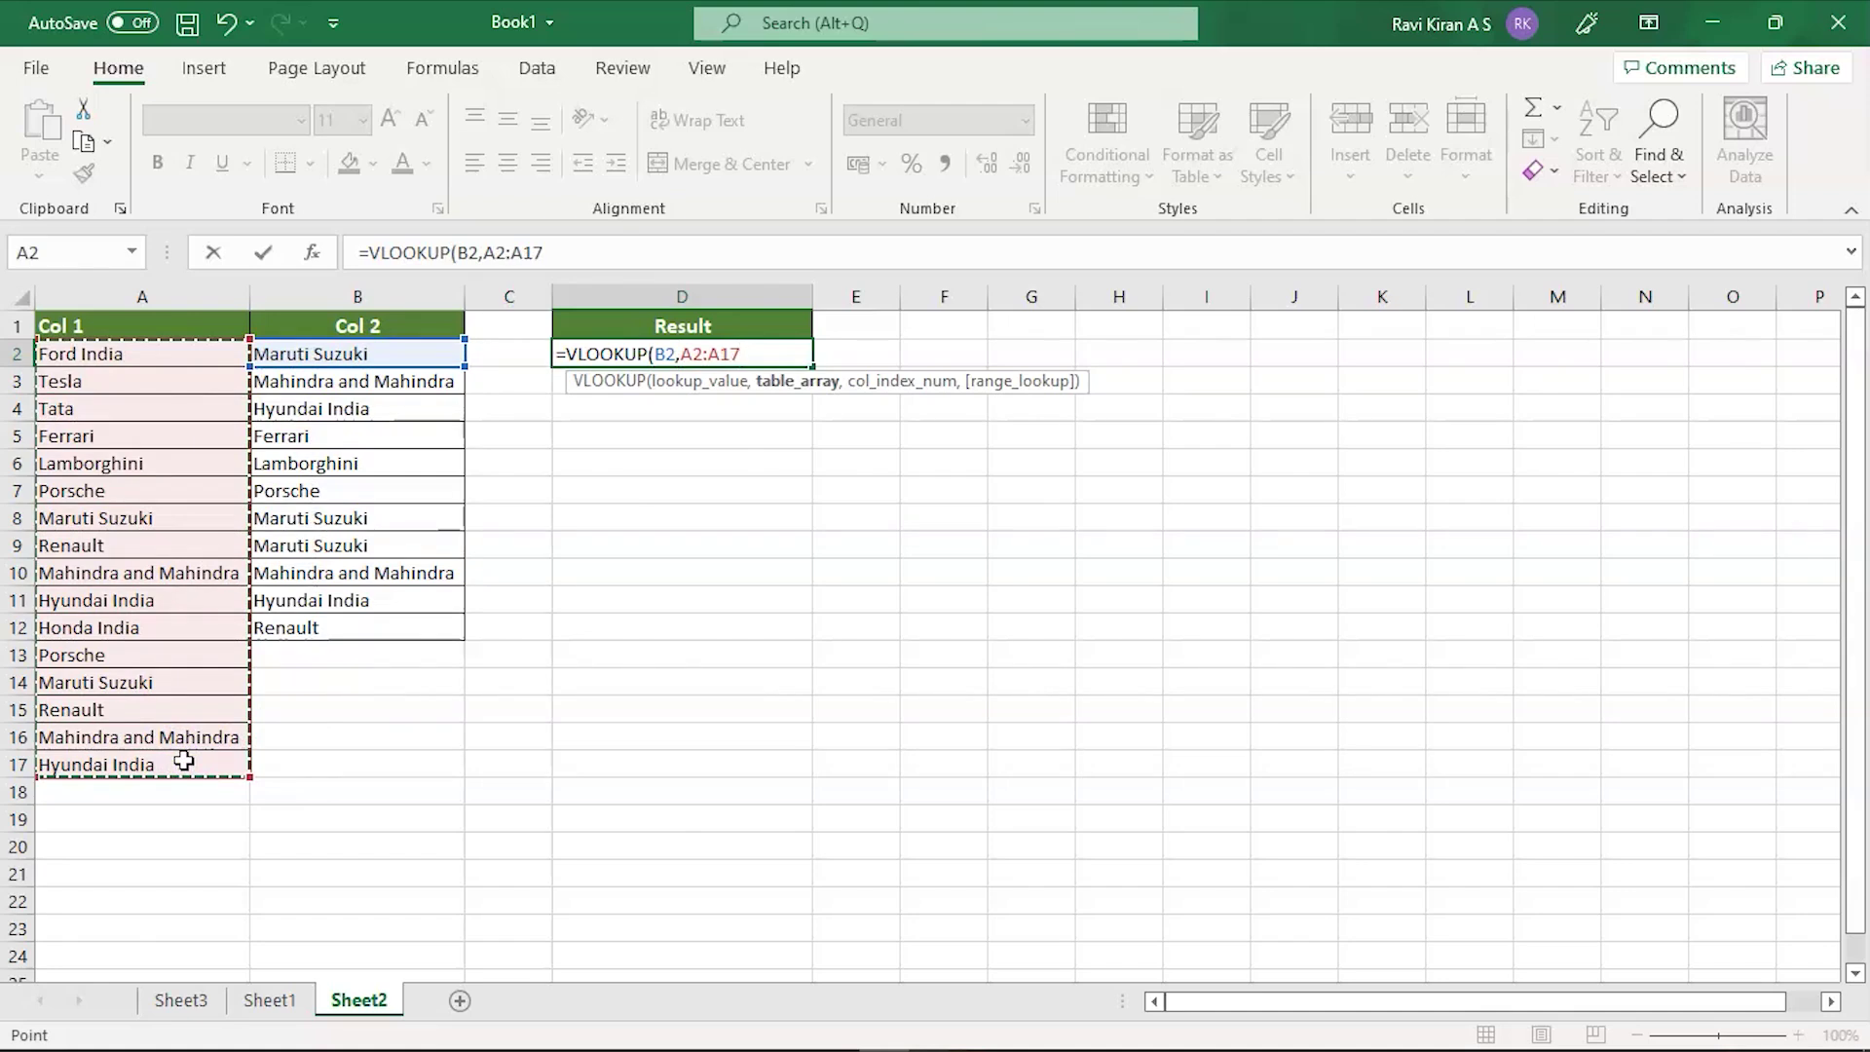
key("F4")
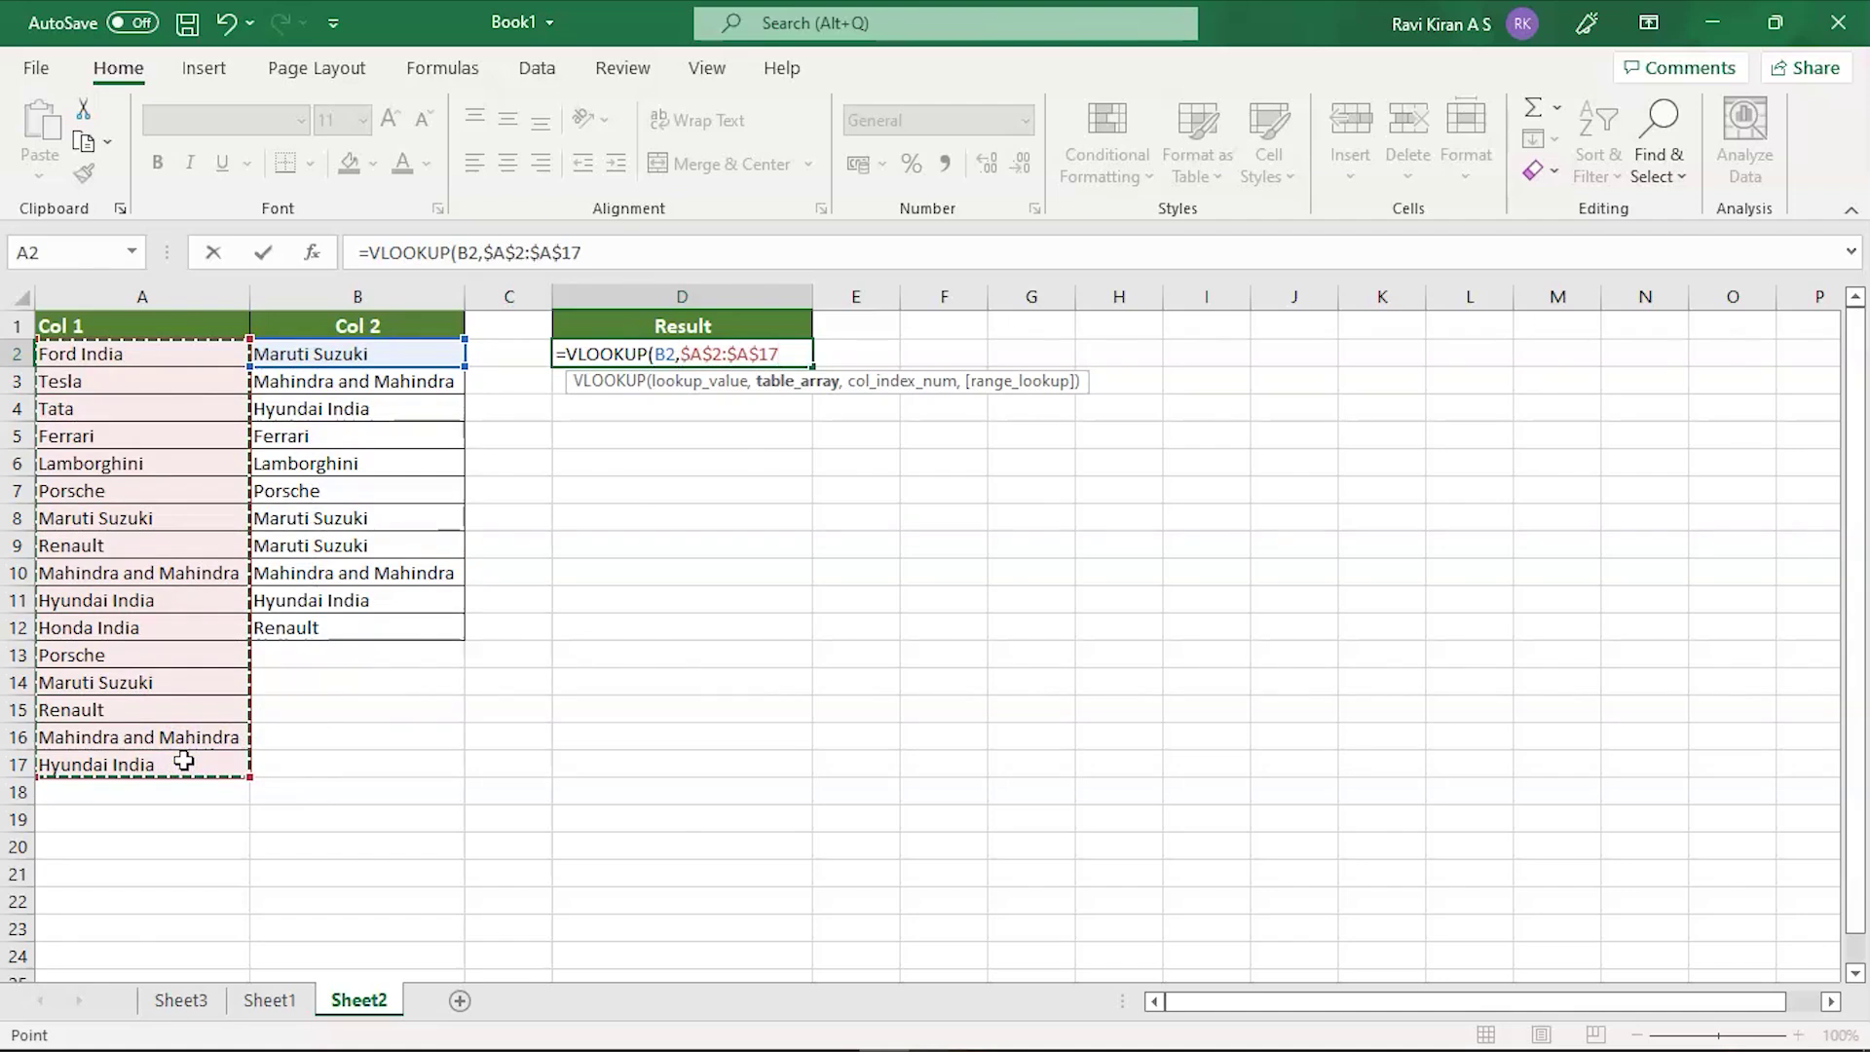
type(",")
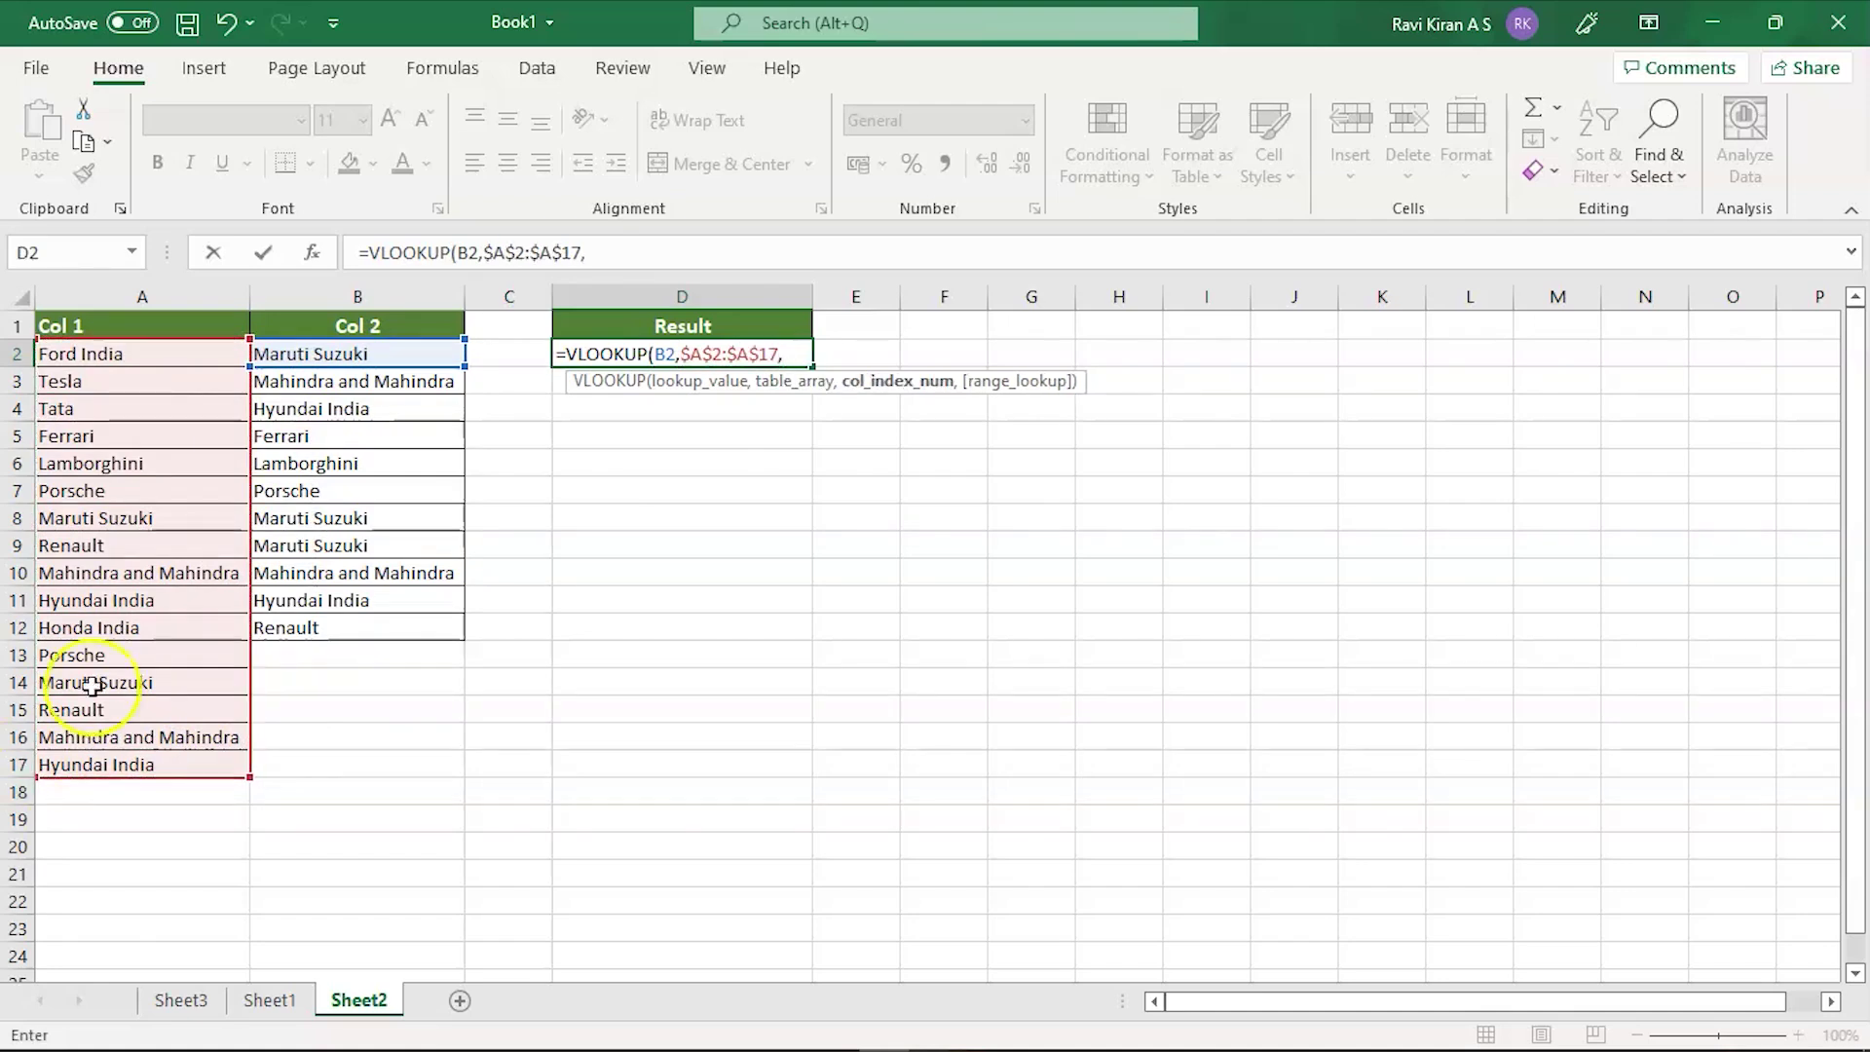
type("1,")
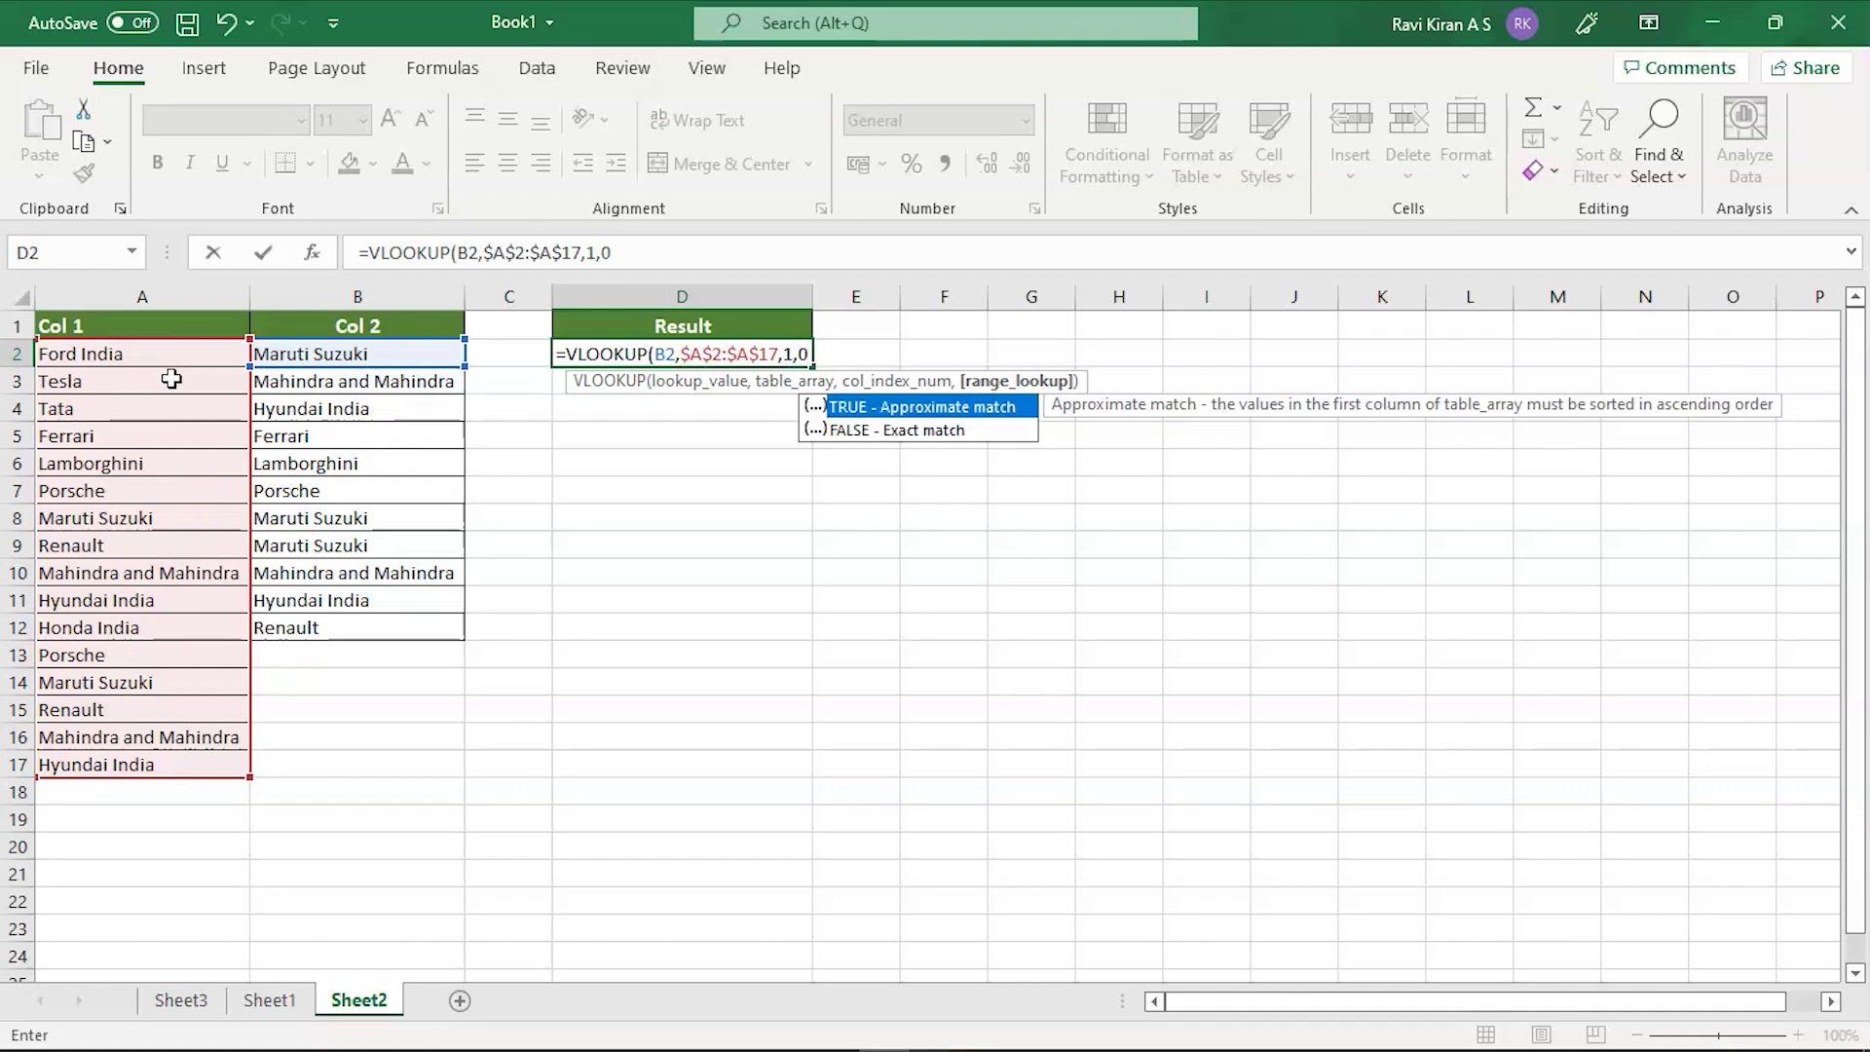
type("0)")
key("Return")
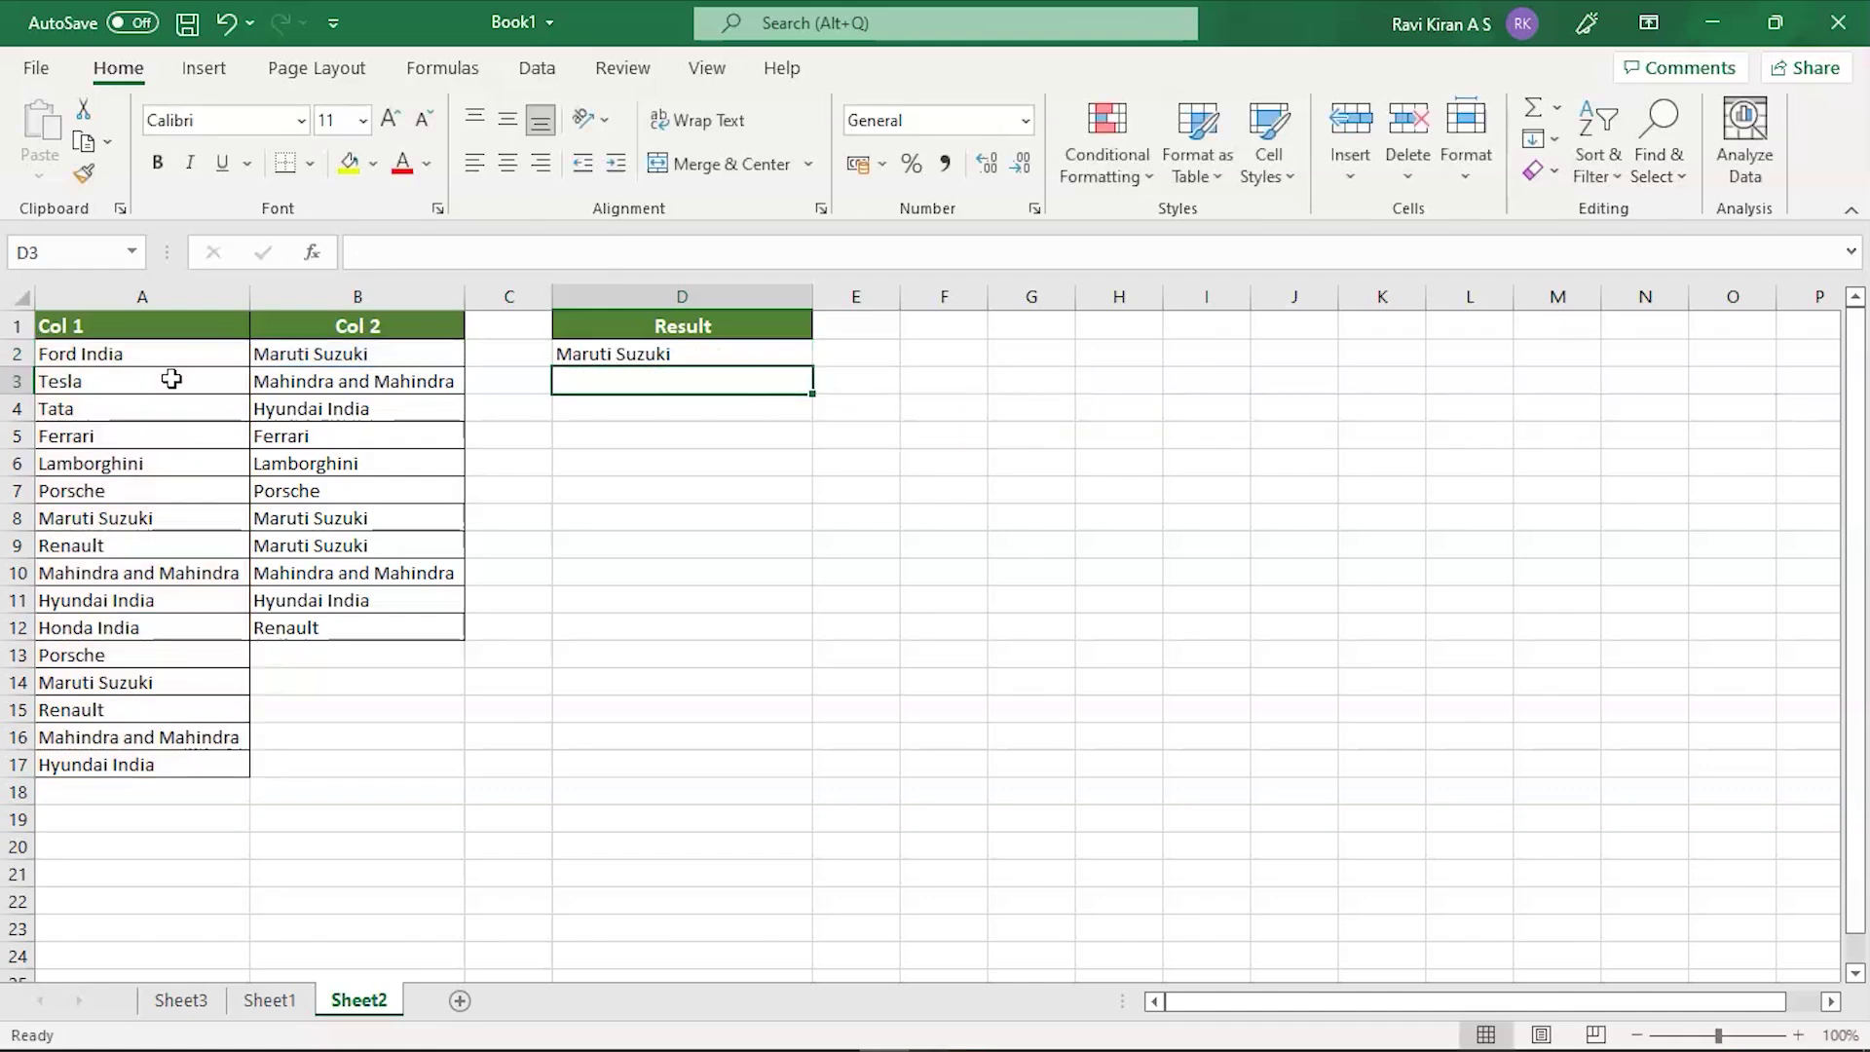
key("Up")
left_click(594, 354)
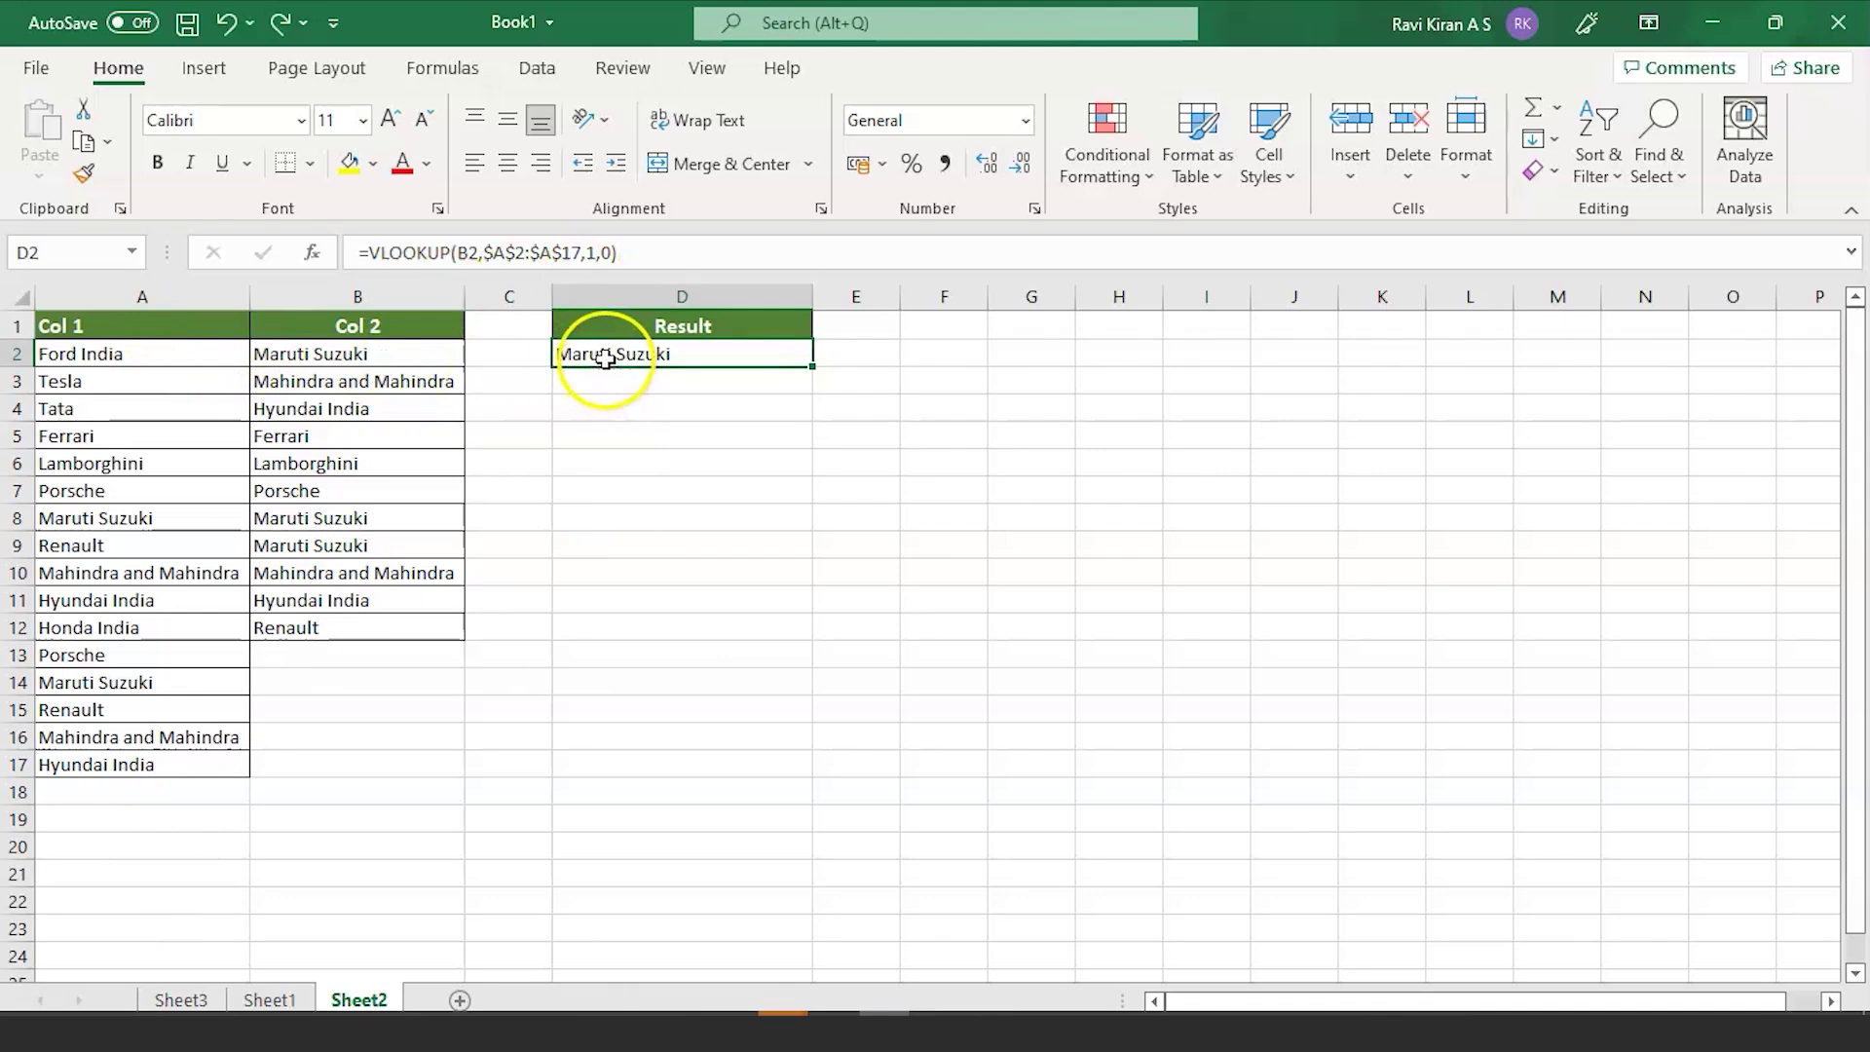
Fill the D2 VLOOKUP down to D17, leaving #N/A in rows 13–17
left_click(661, 388)
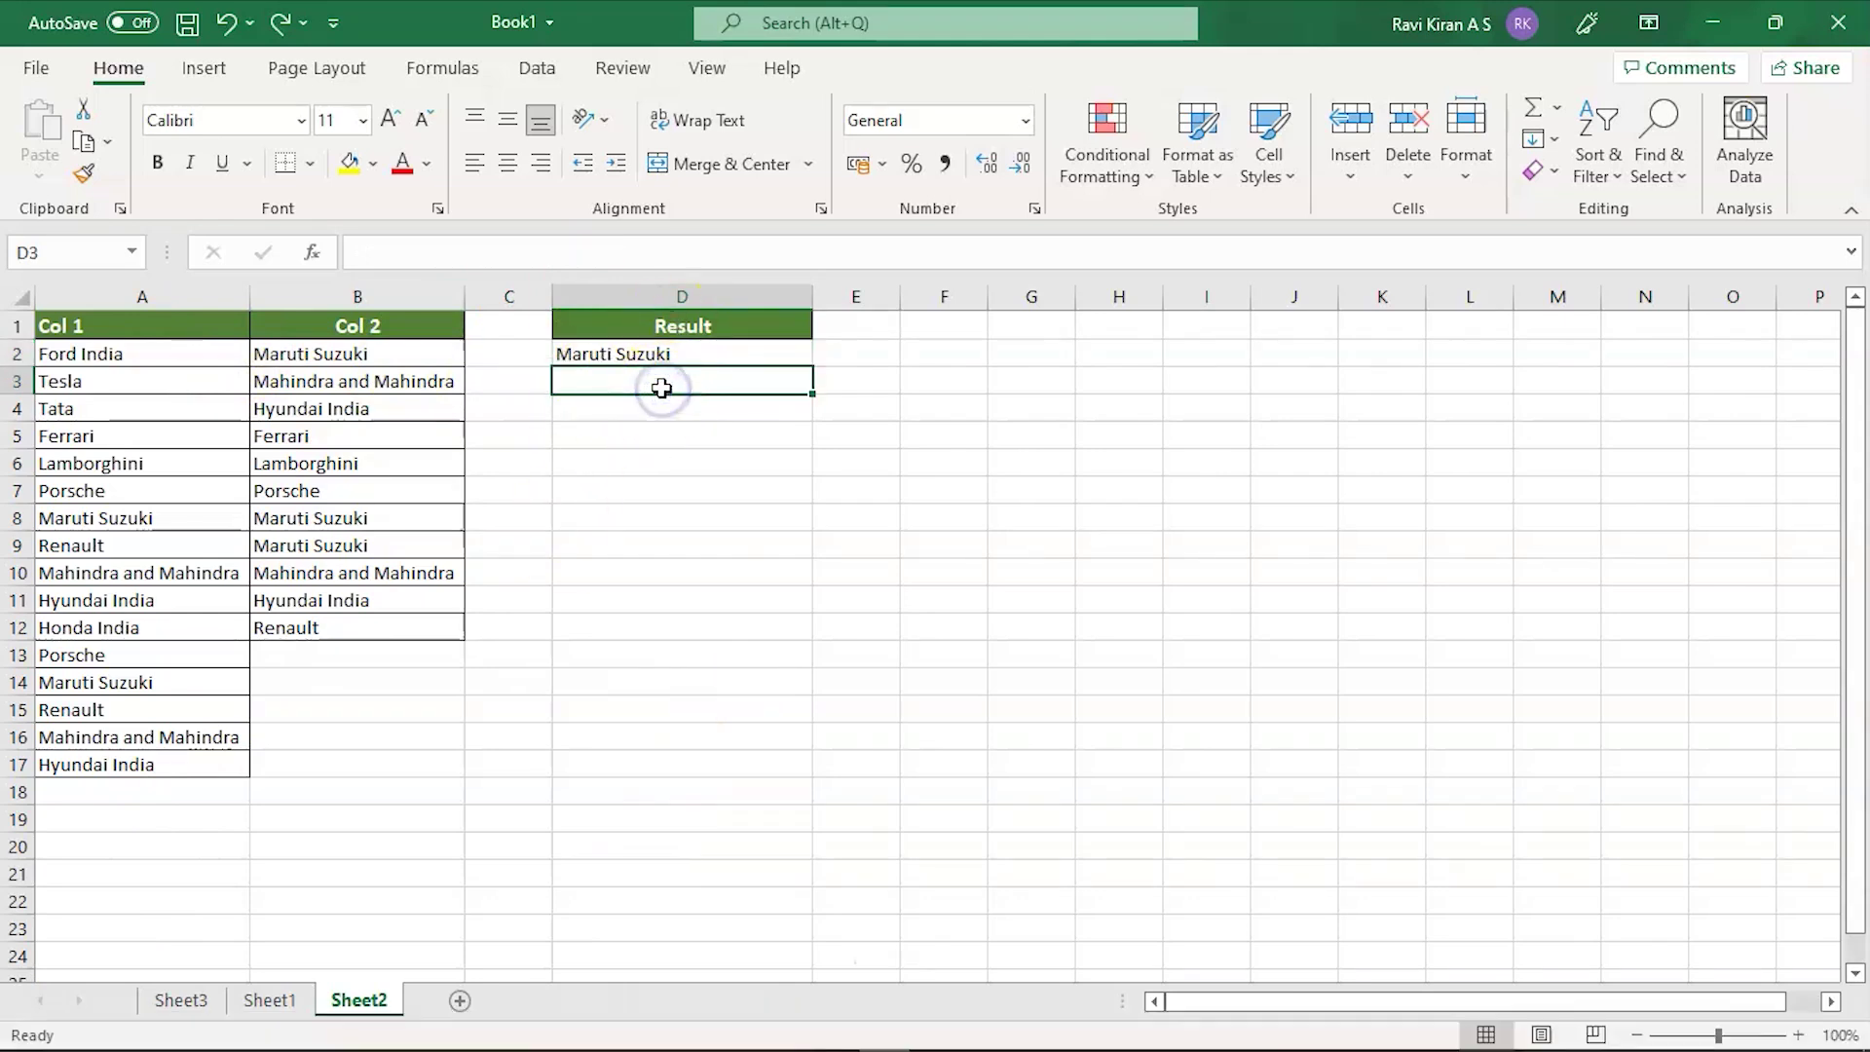
left_click(691, 353)
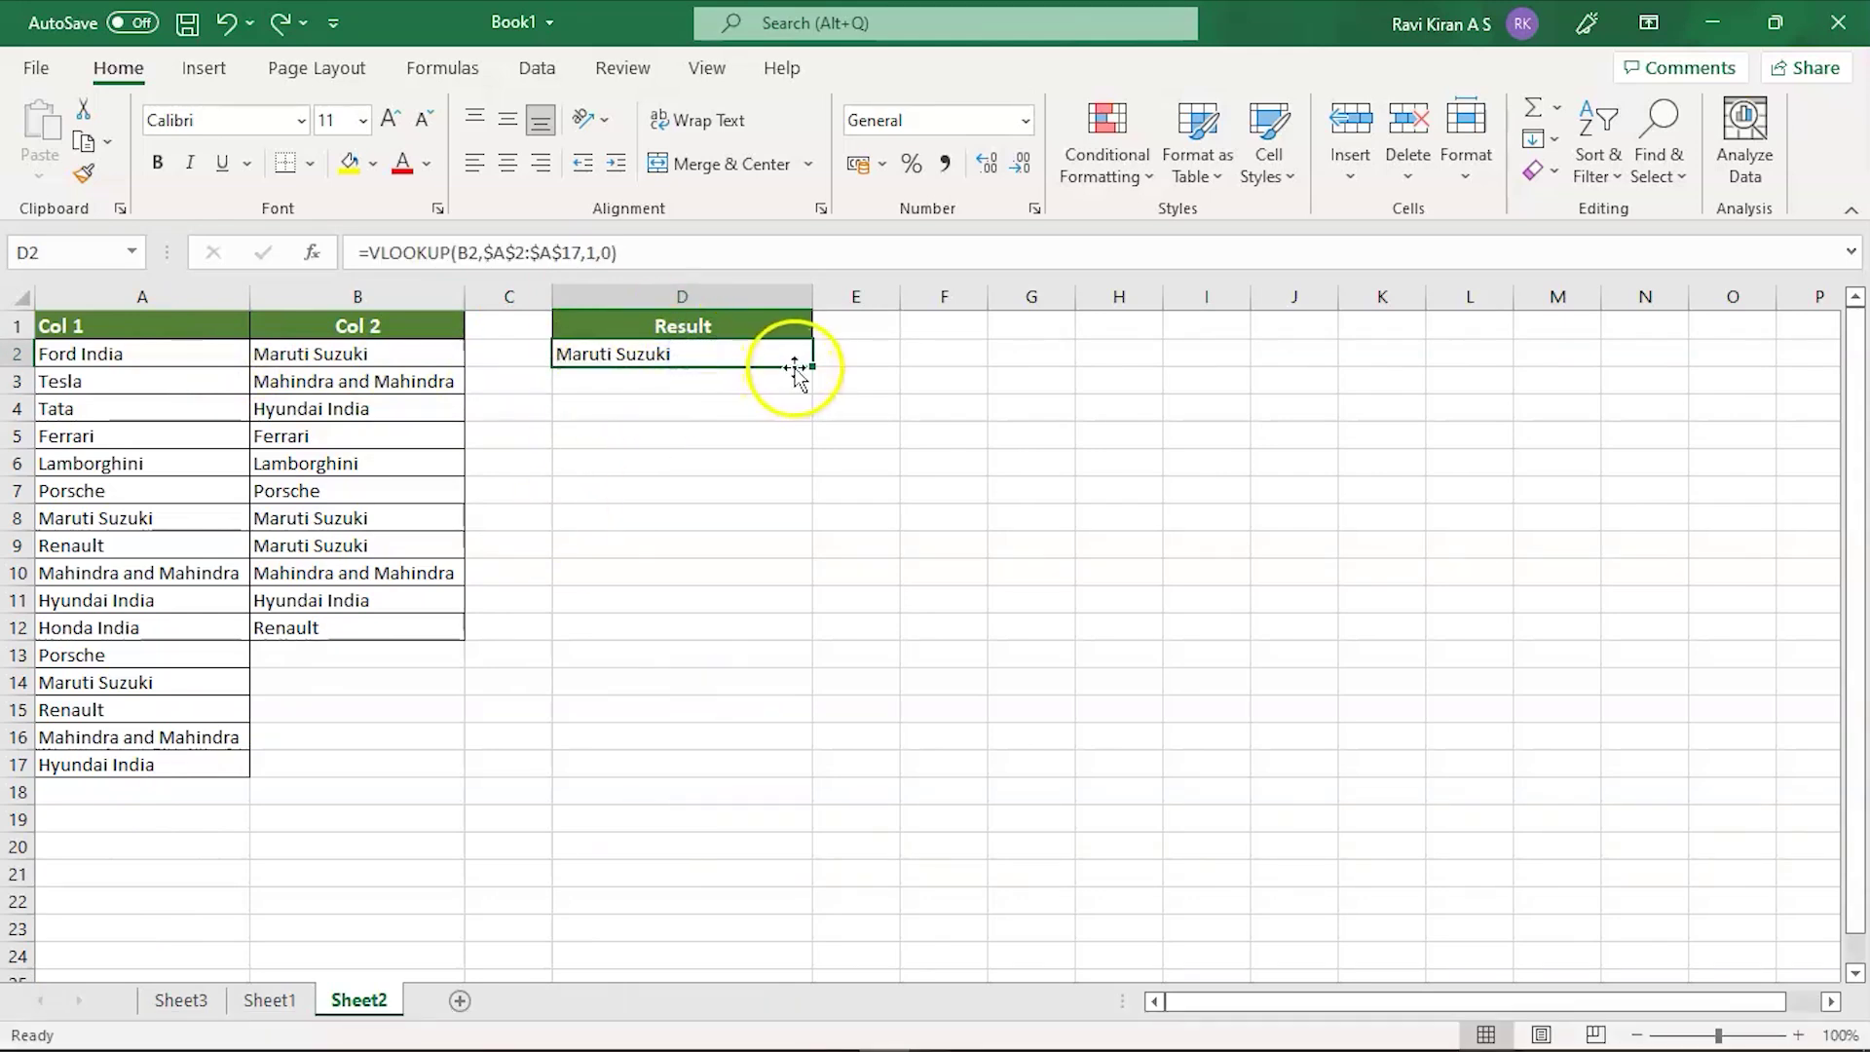
left_click_drag(812, 366, 793, 776)
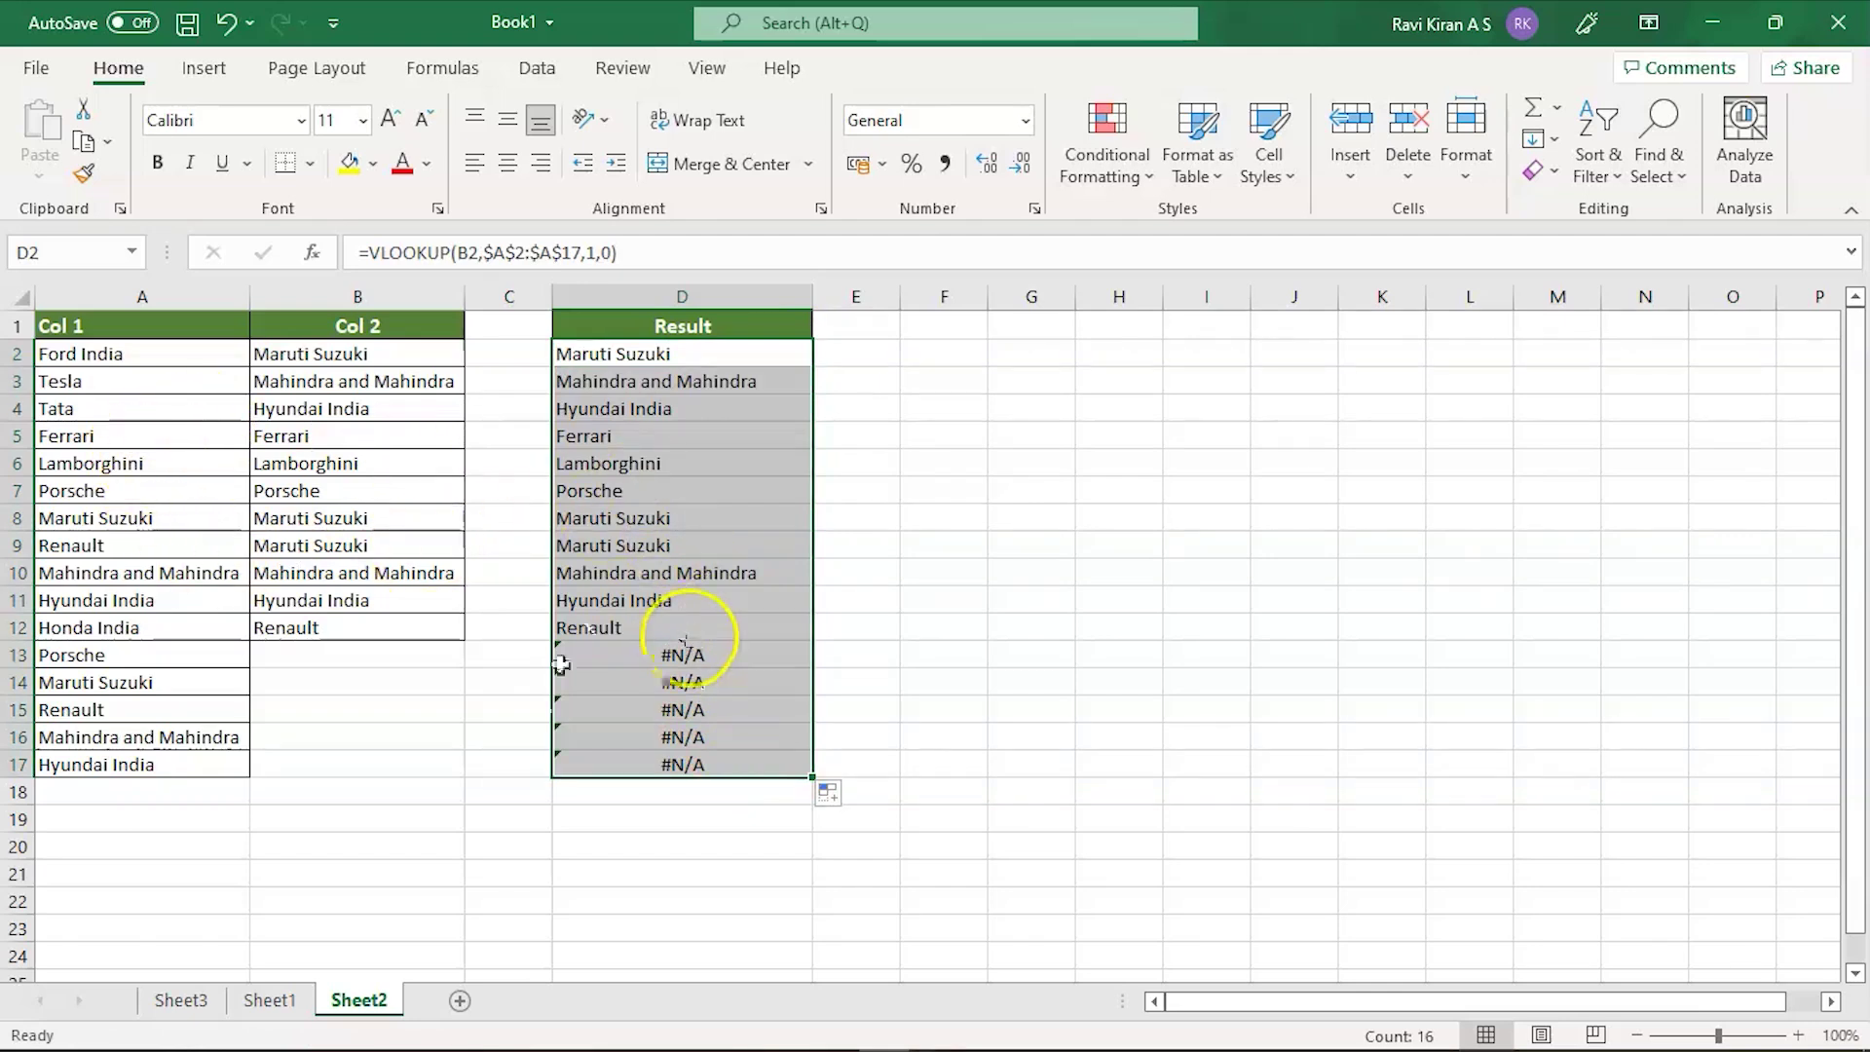
left_click(631, 665)
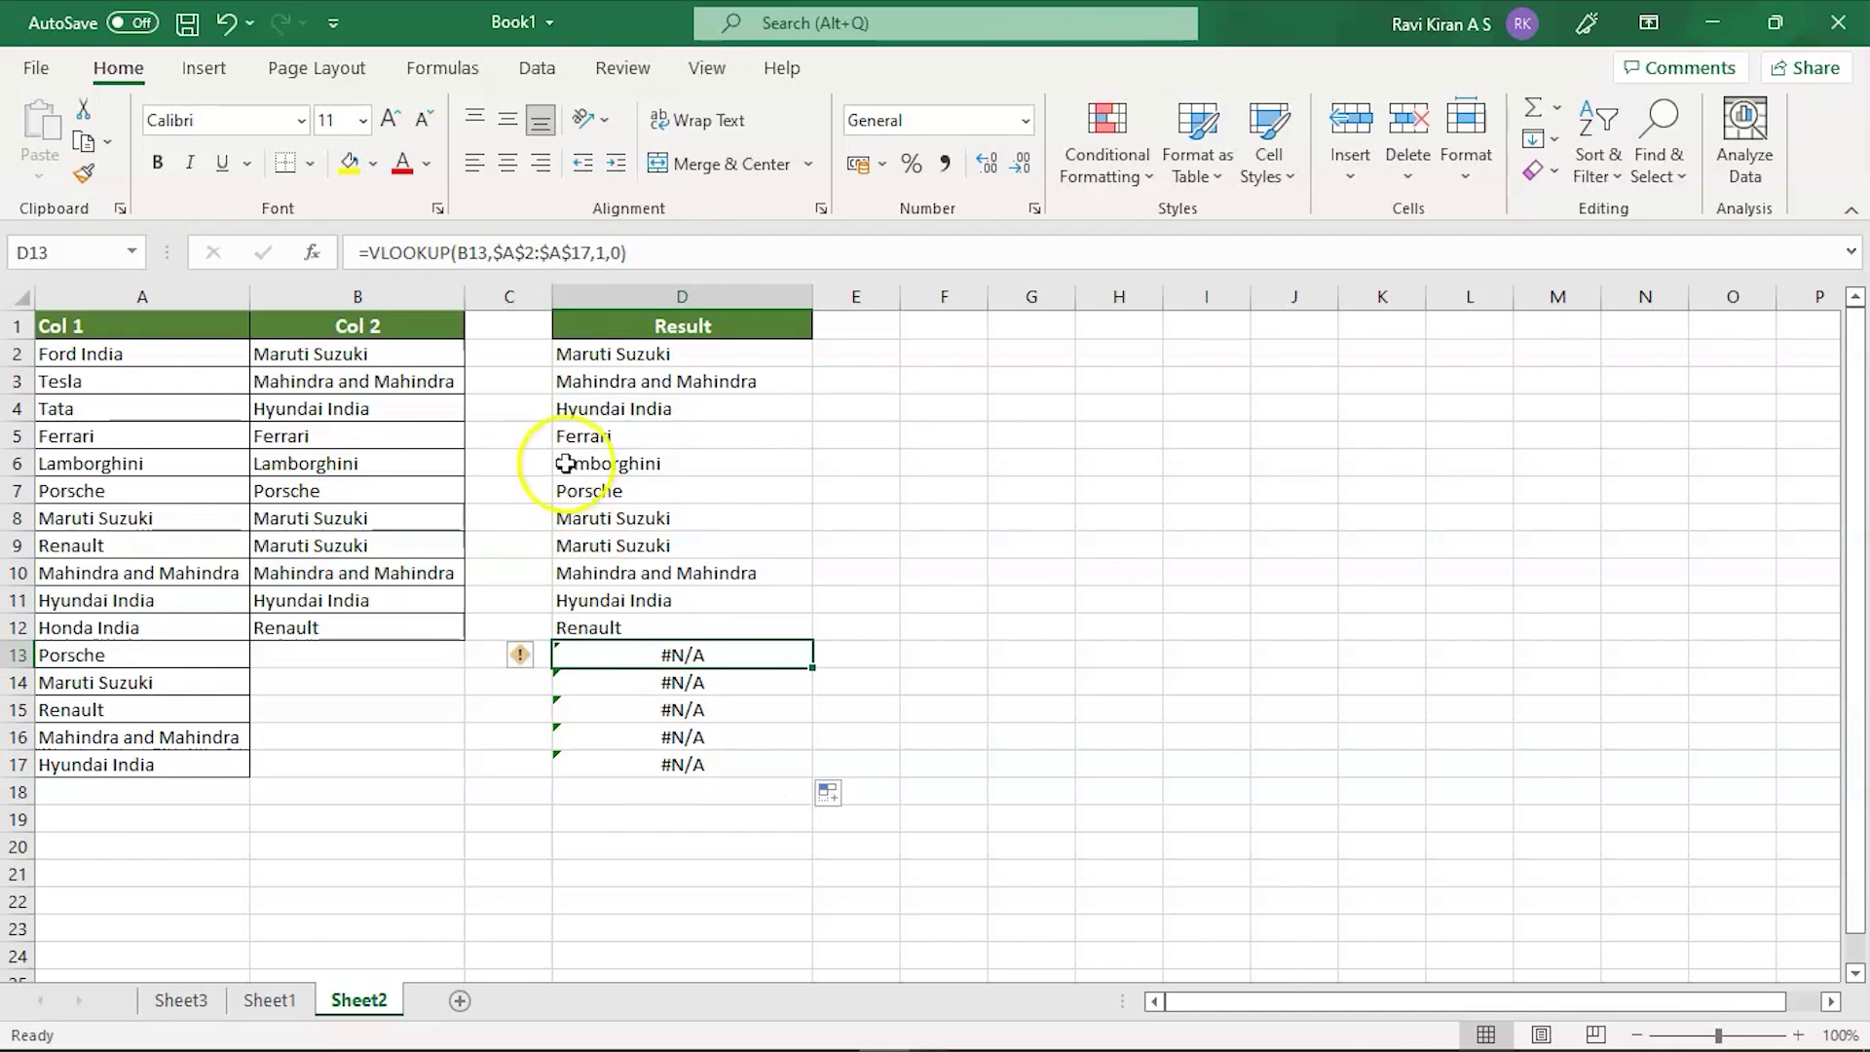
Wrap the D2 VLOOKUP inside an IFERROR function
double_click(589, 354)
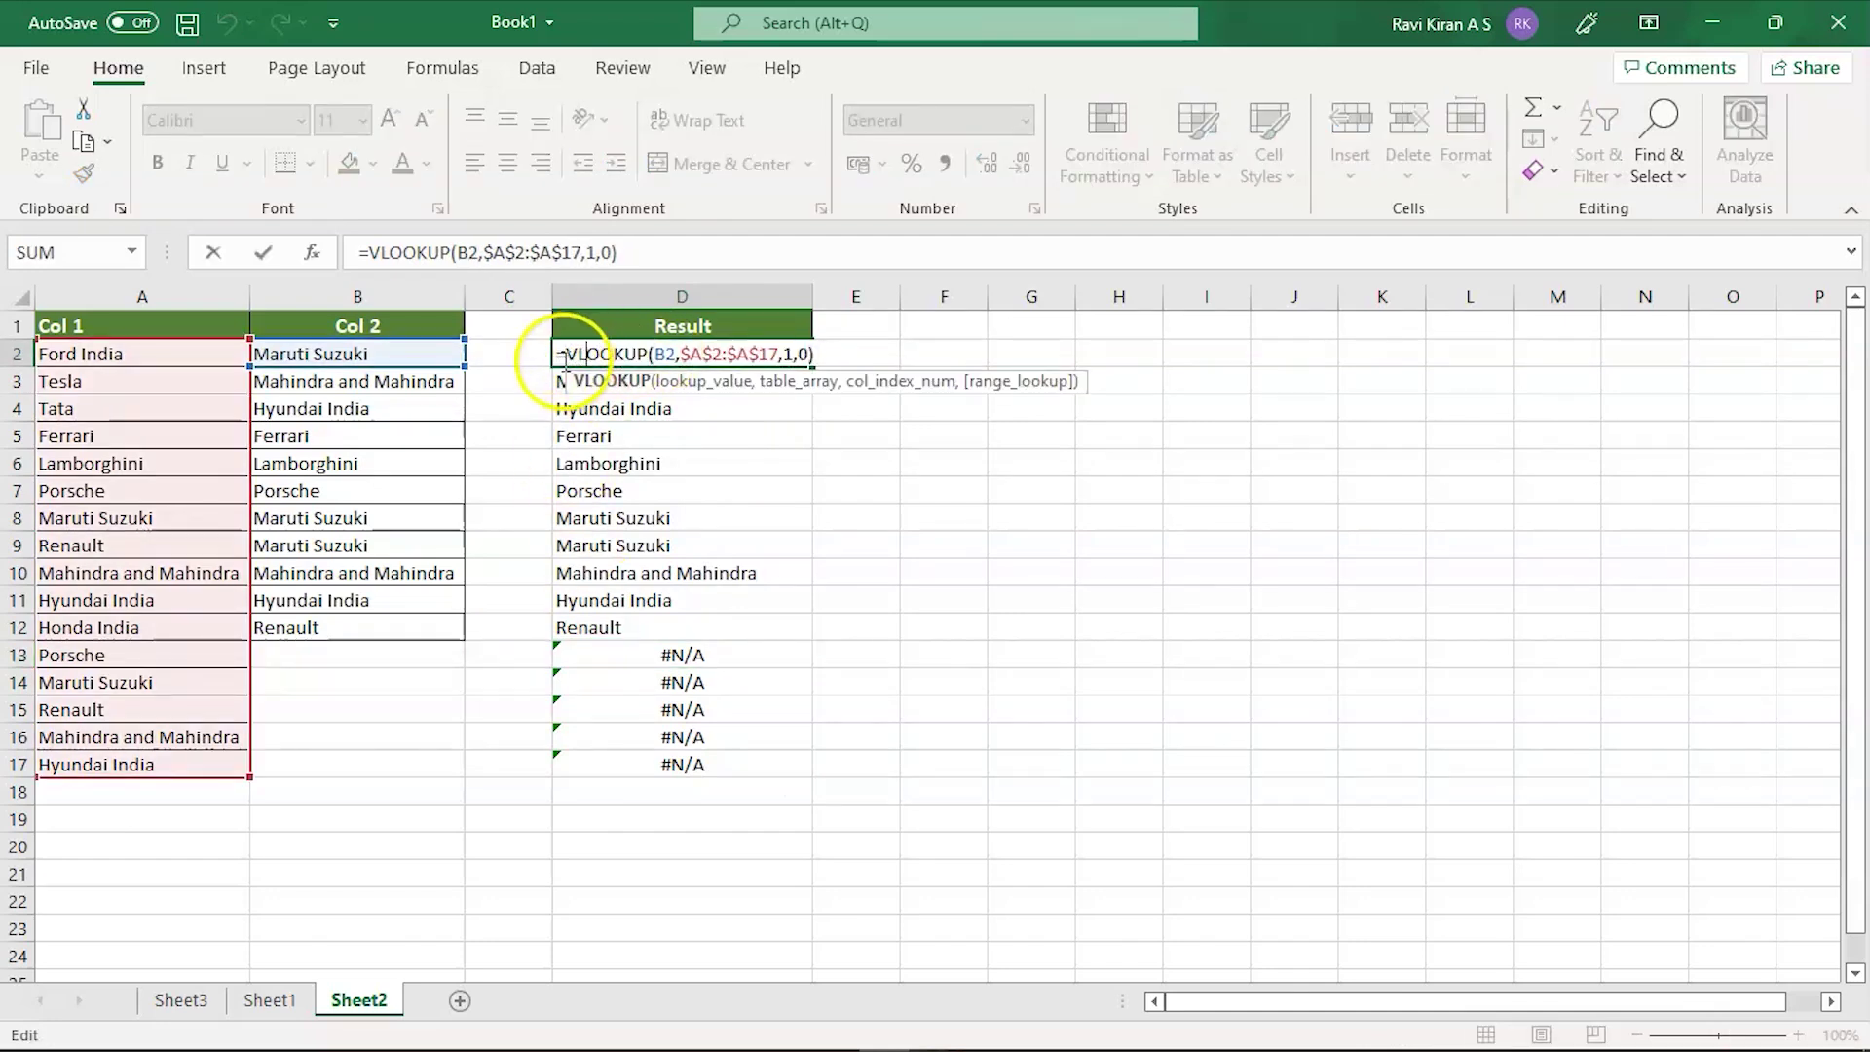
left_click(569, 353)
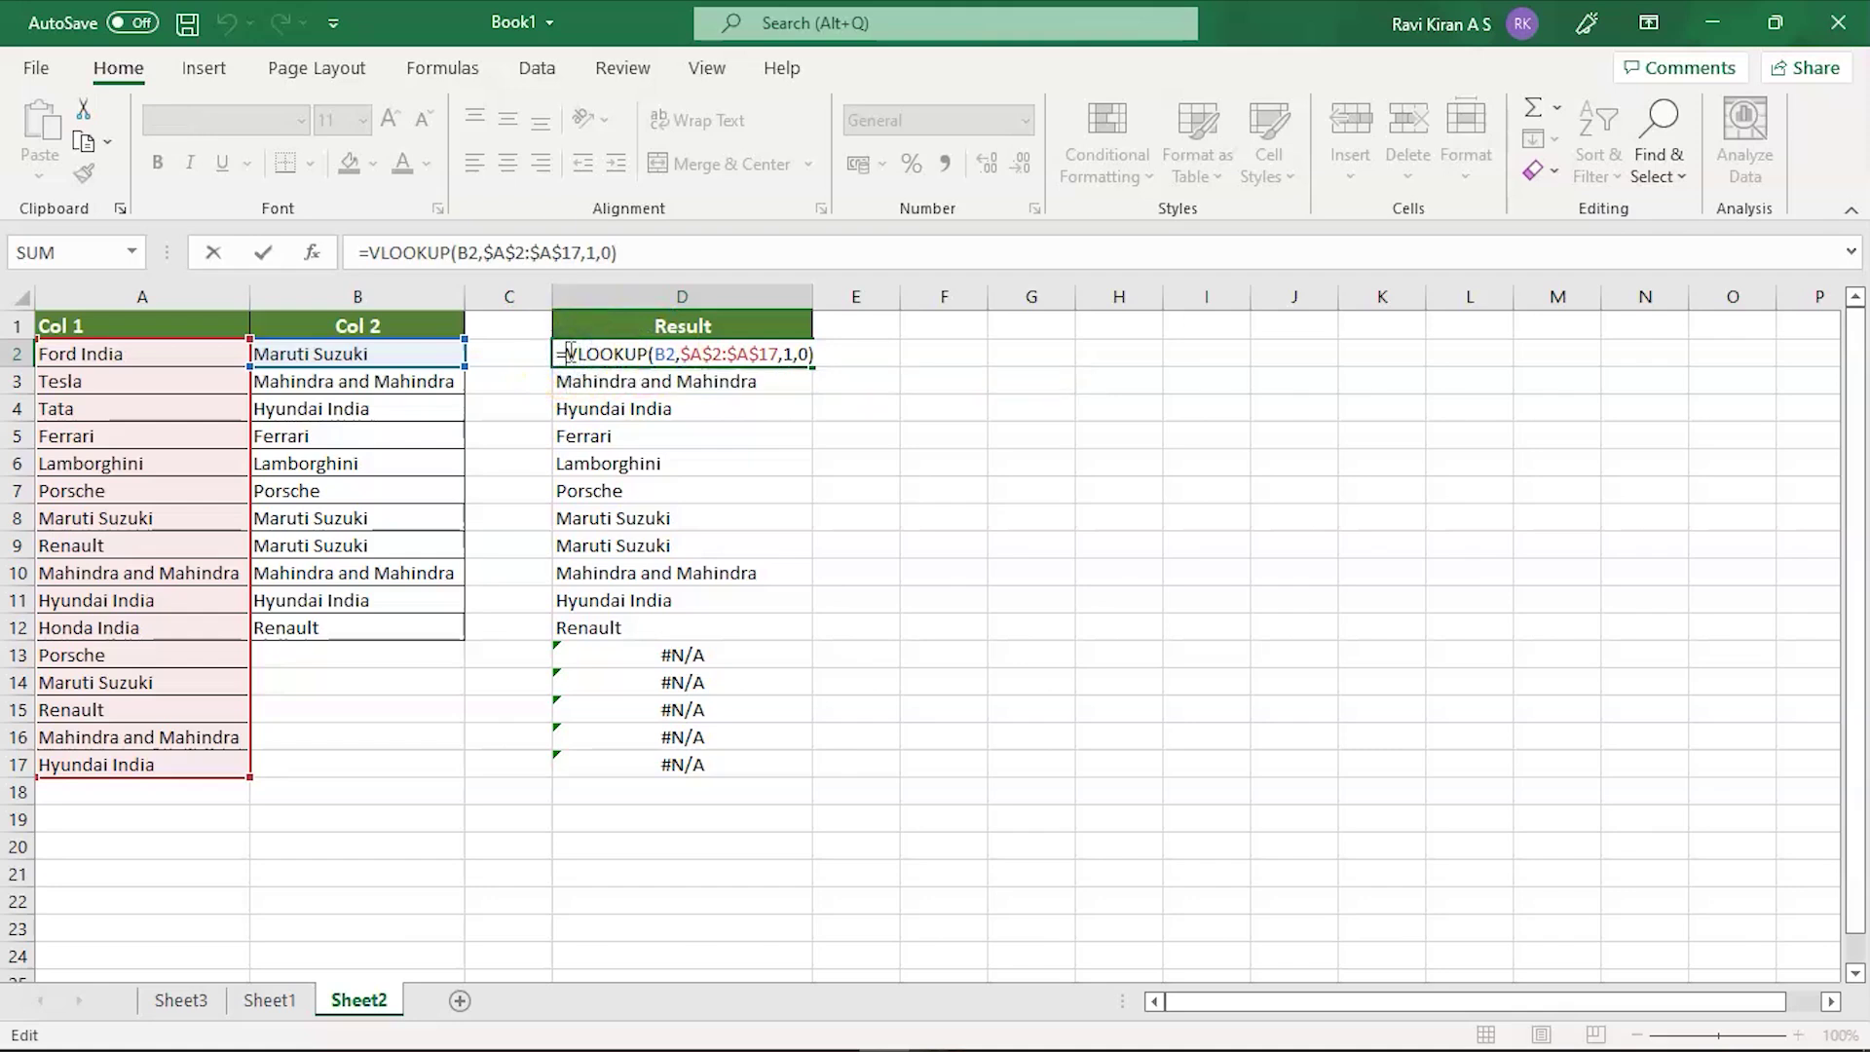
type("IE")
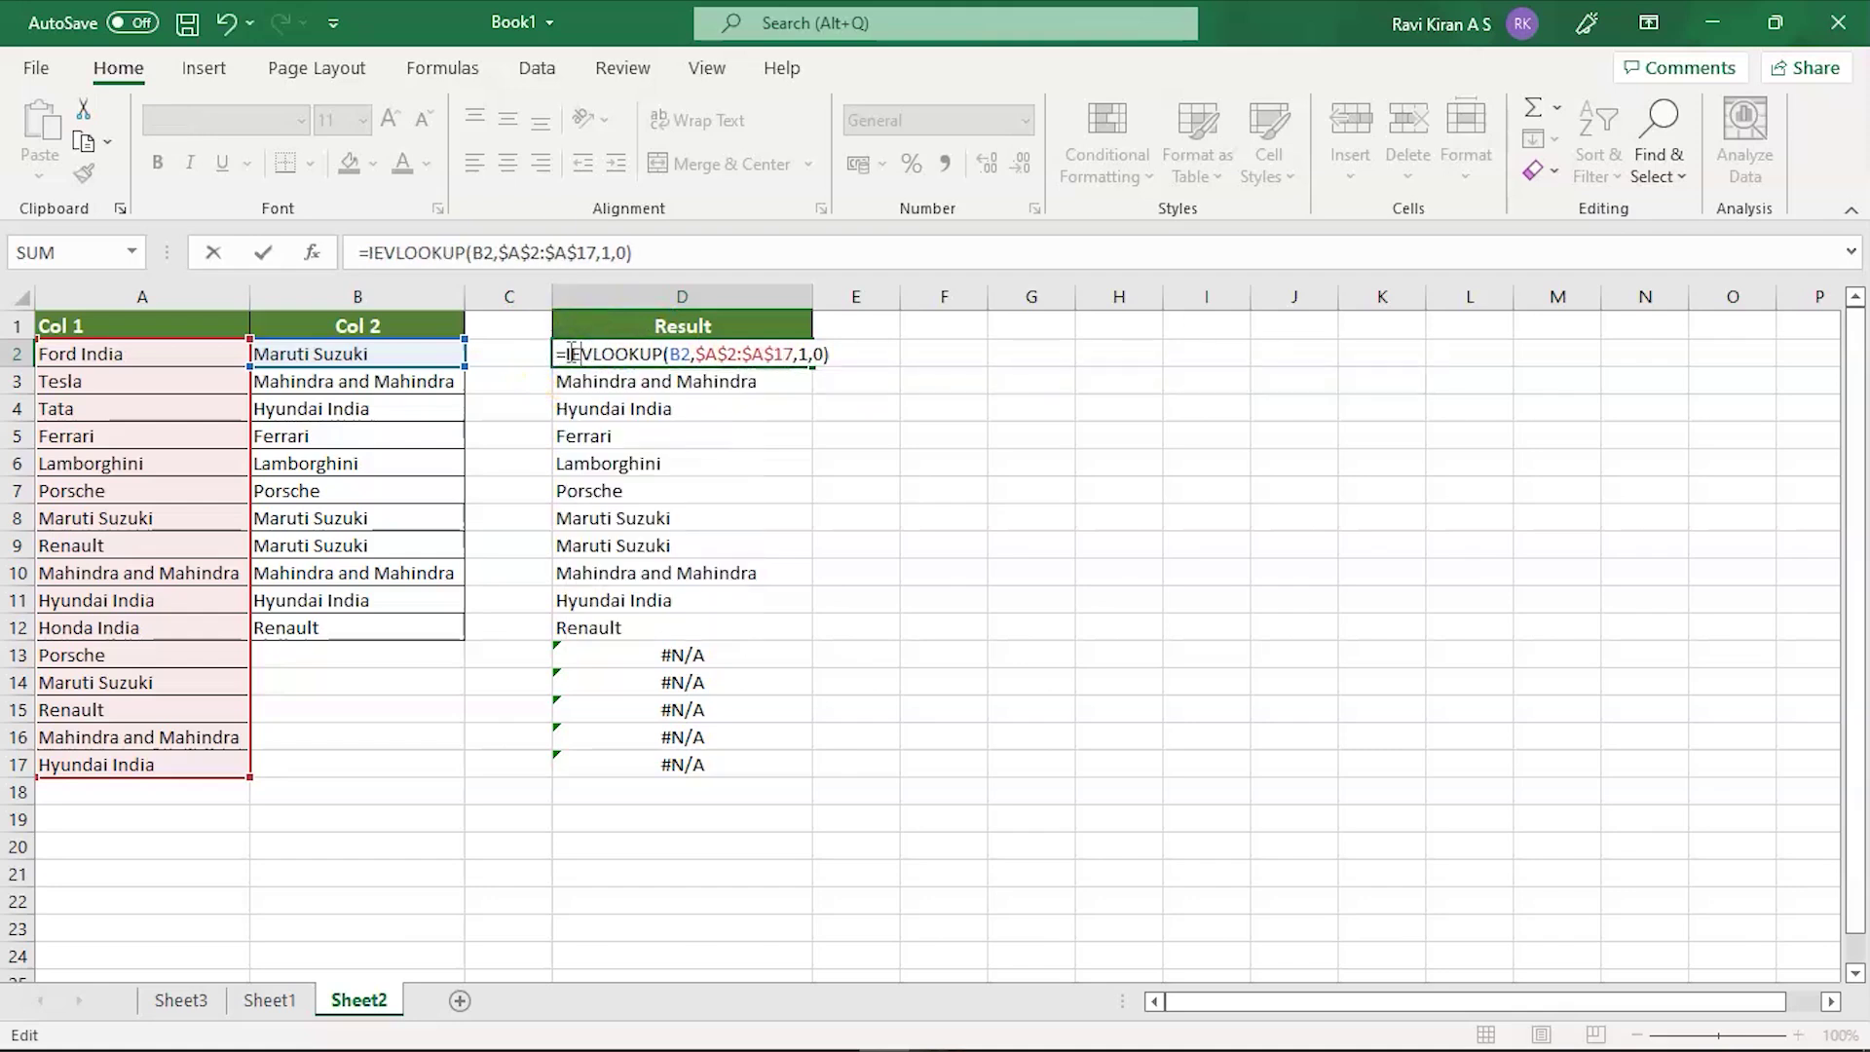
key("BackSpace")
type("FE")
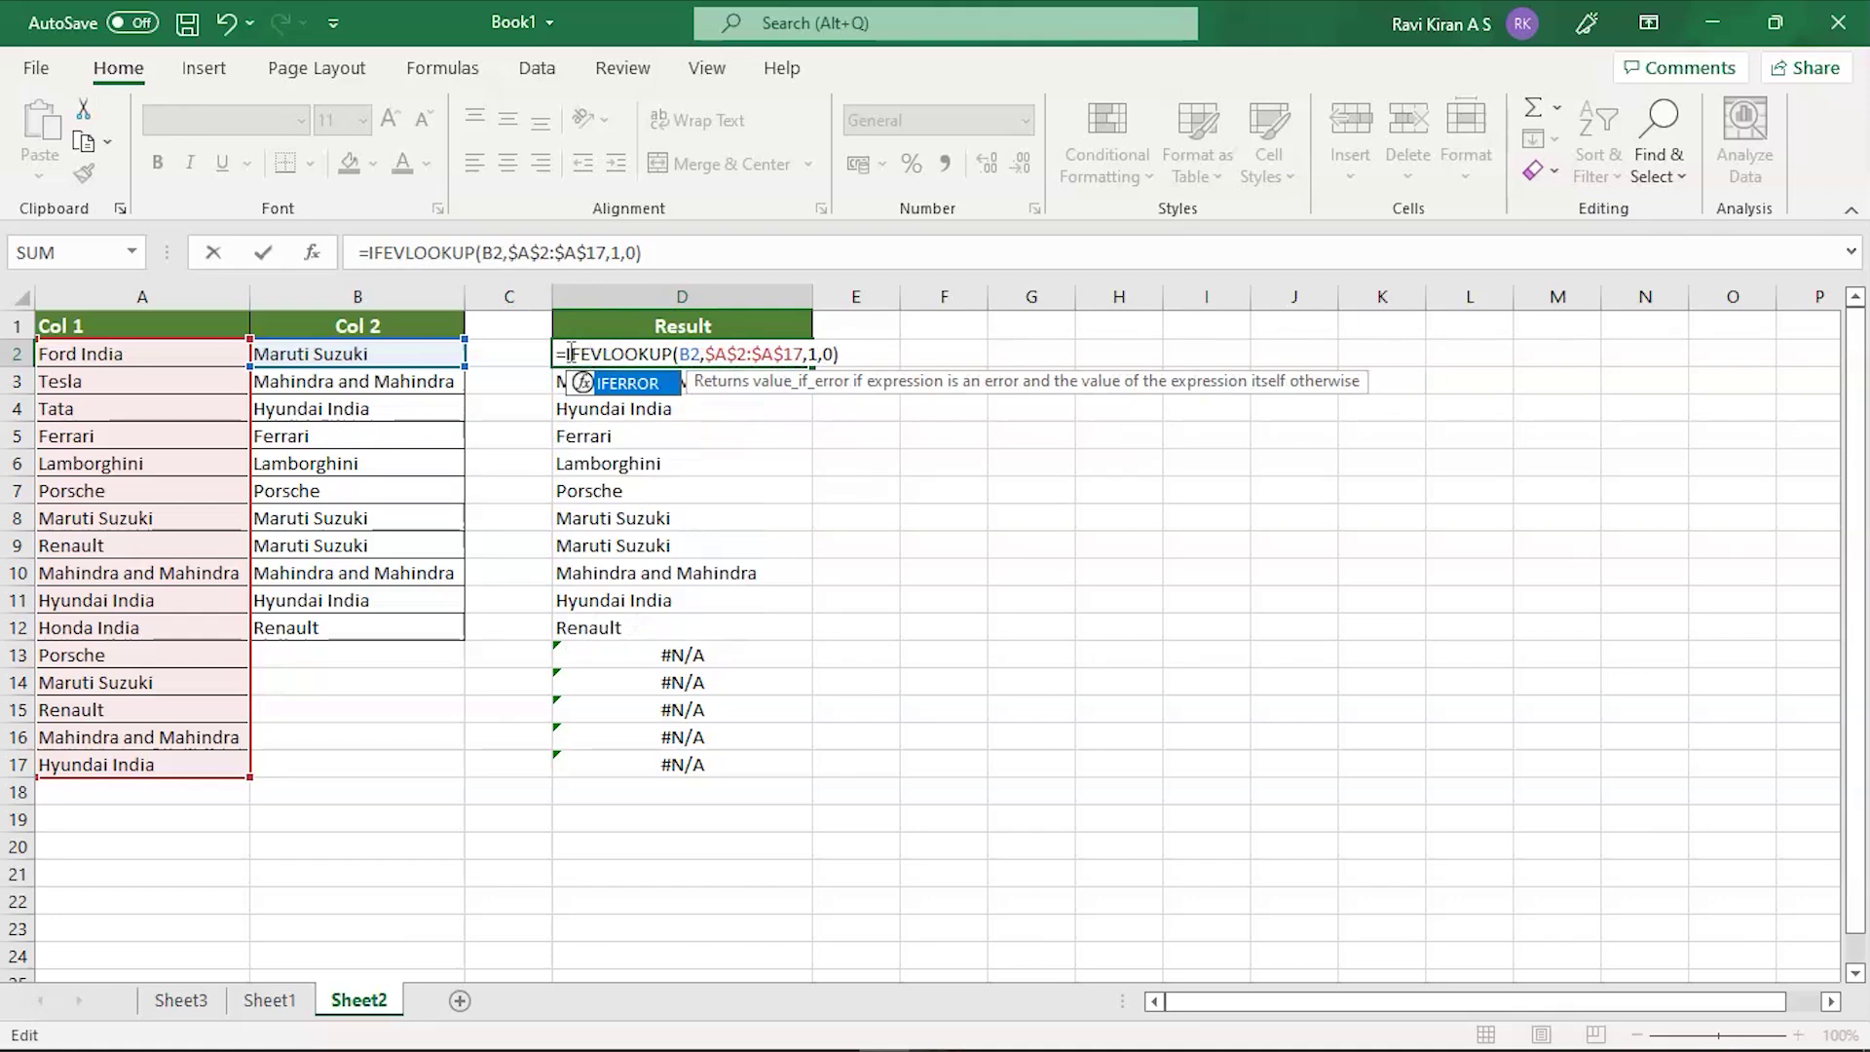
key("Tab")
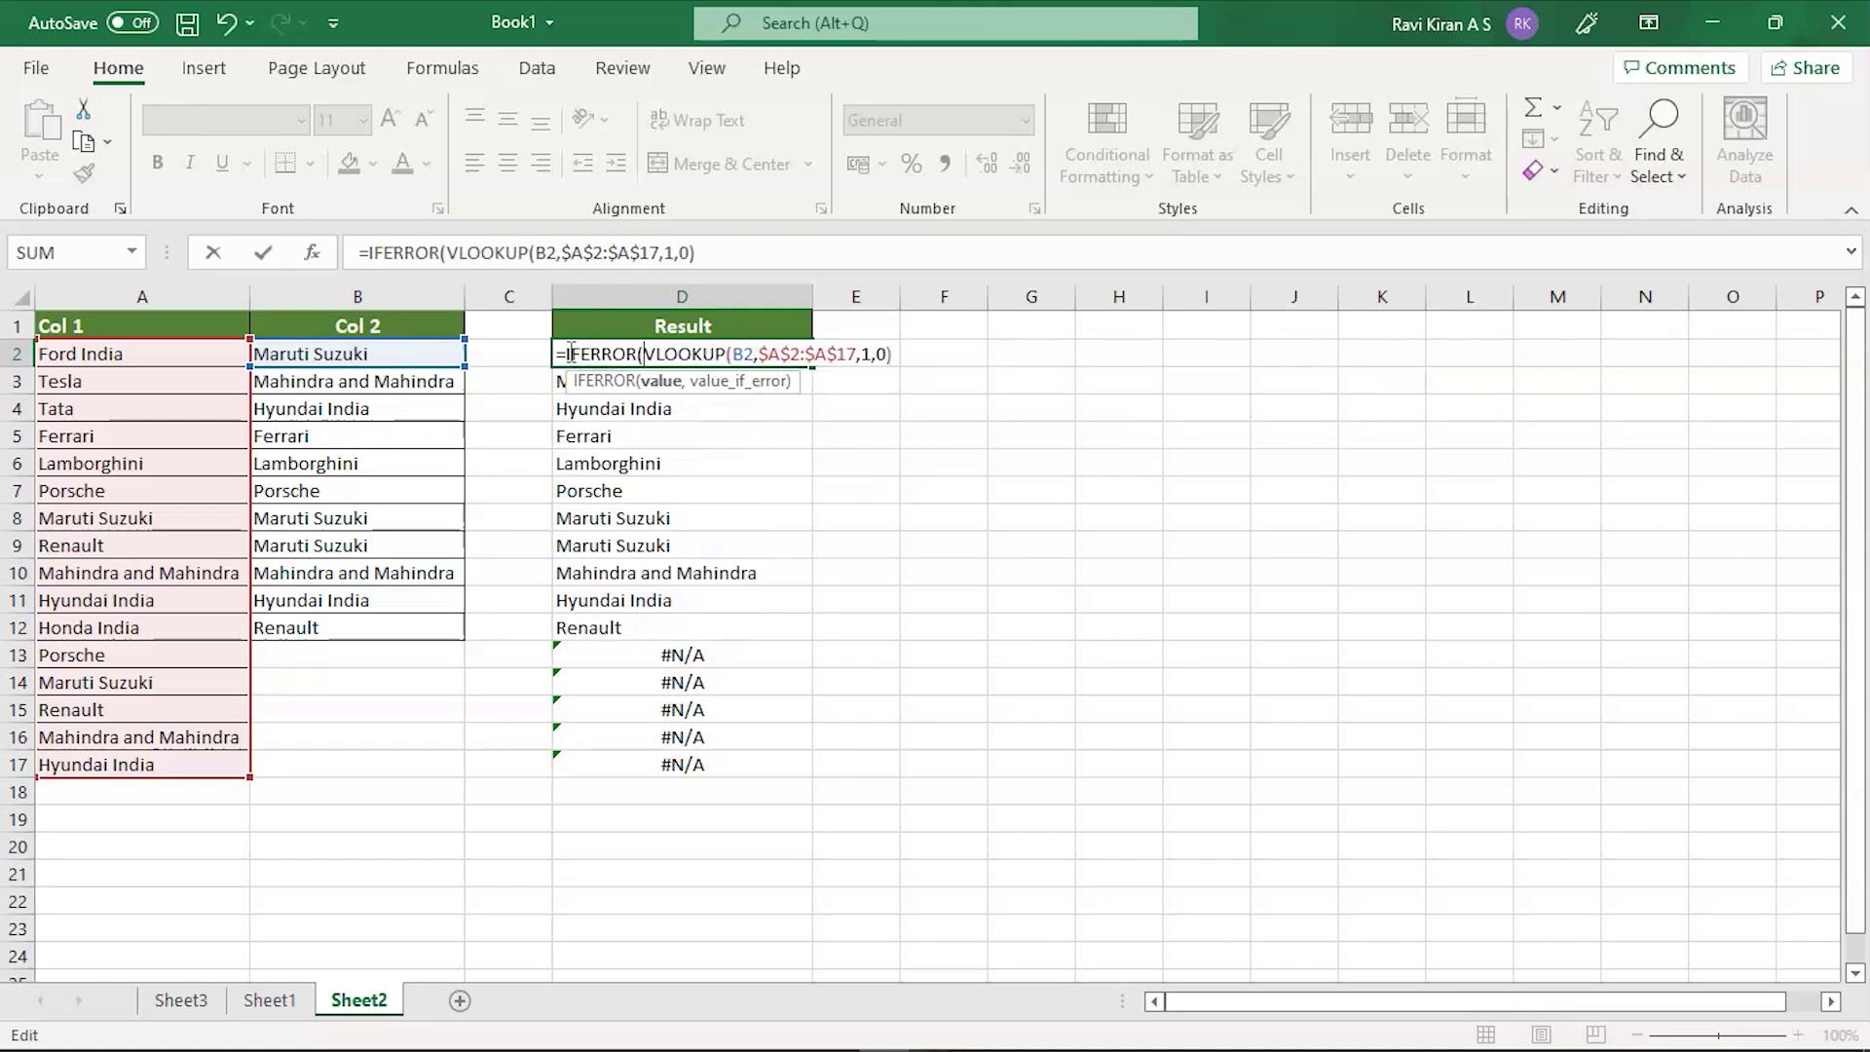
Add "Not Found" as the IFERROR fallback value and commit the D2 formula
left_click(892, 354)
type(",")
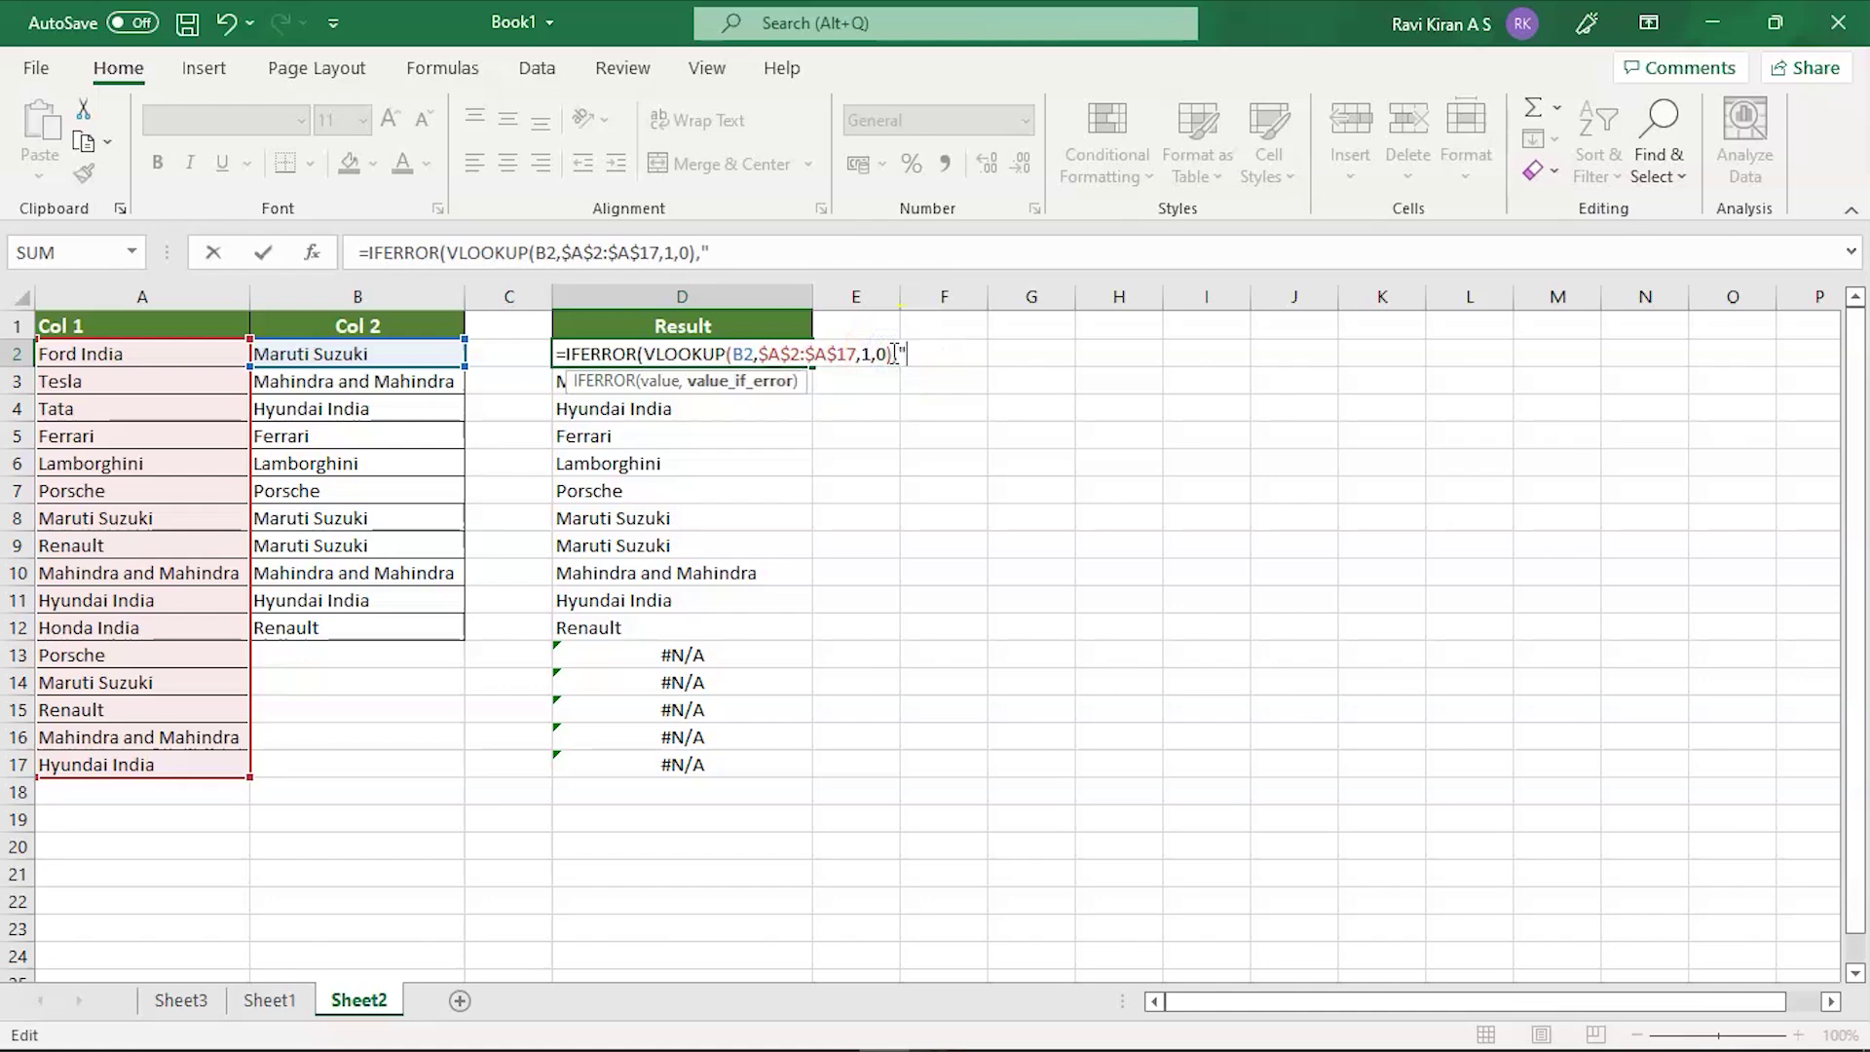
type("\"N\"")
key("Left")
type("N")
key("Right")
type("ot Found")
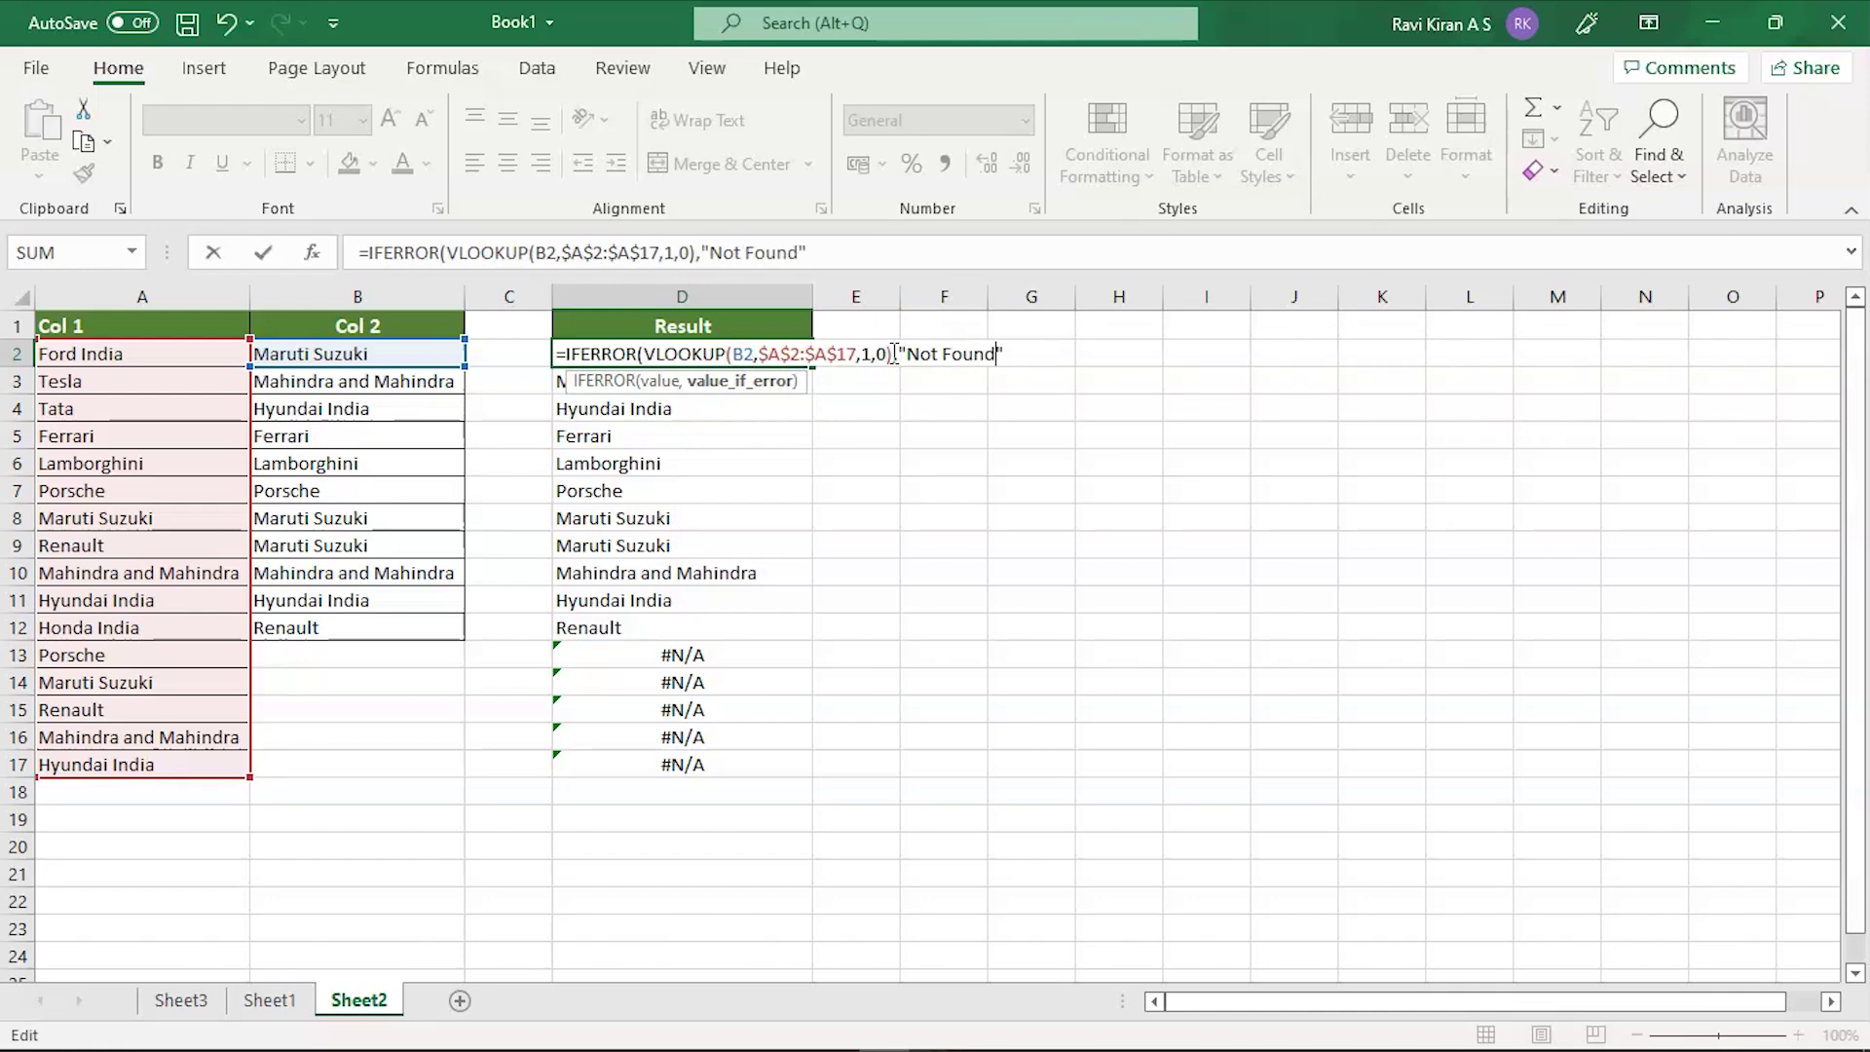
left_click(930, 348)
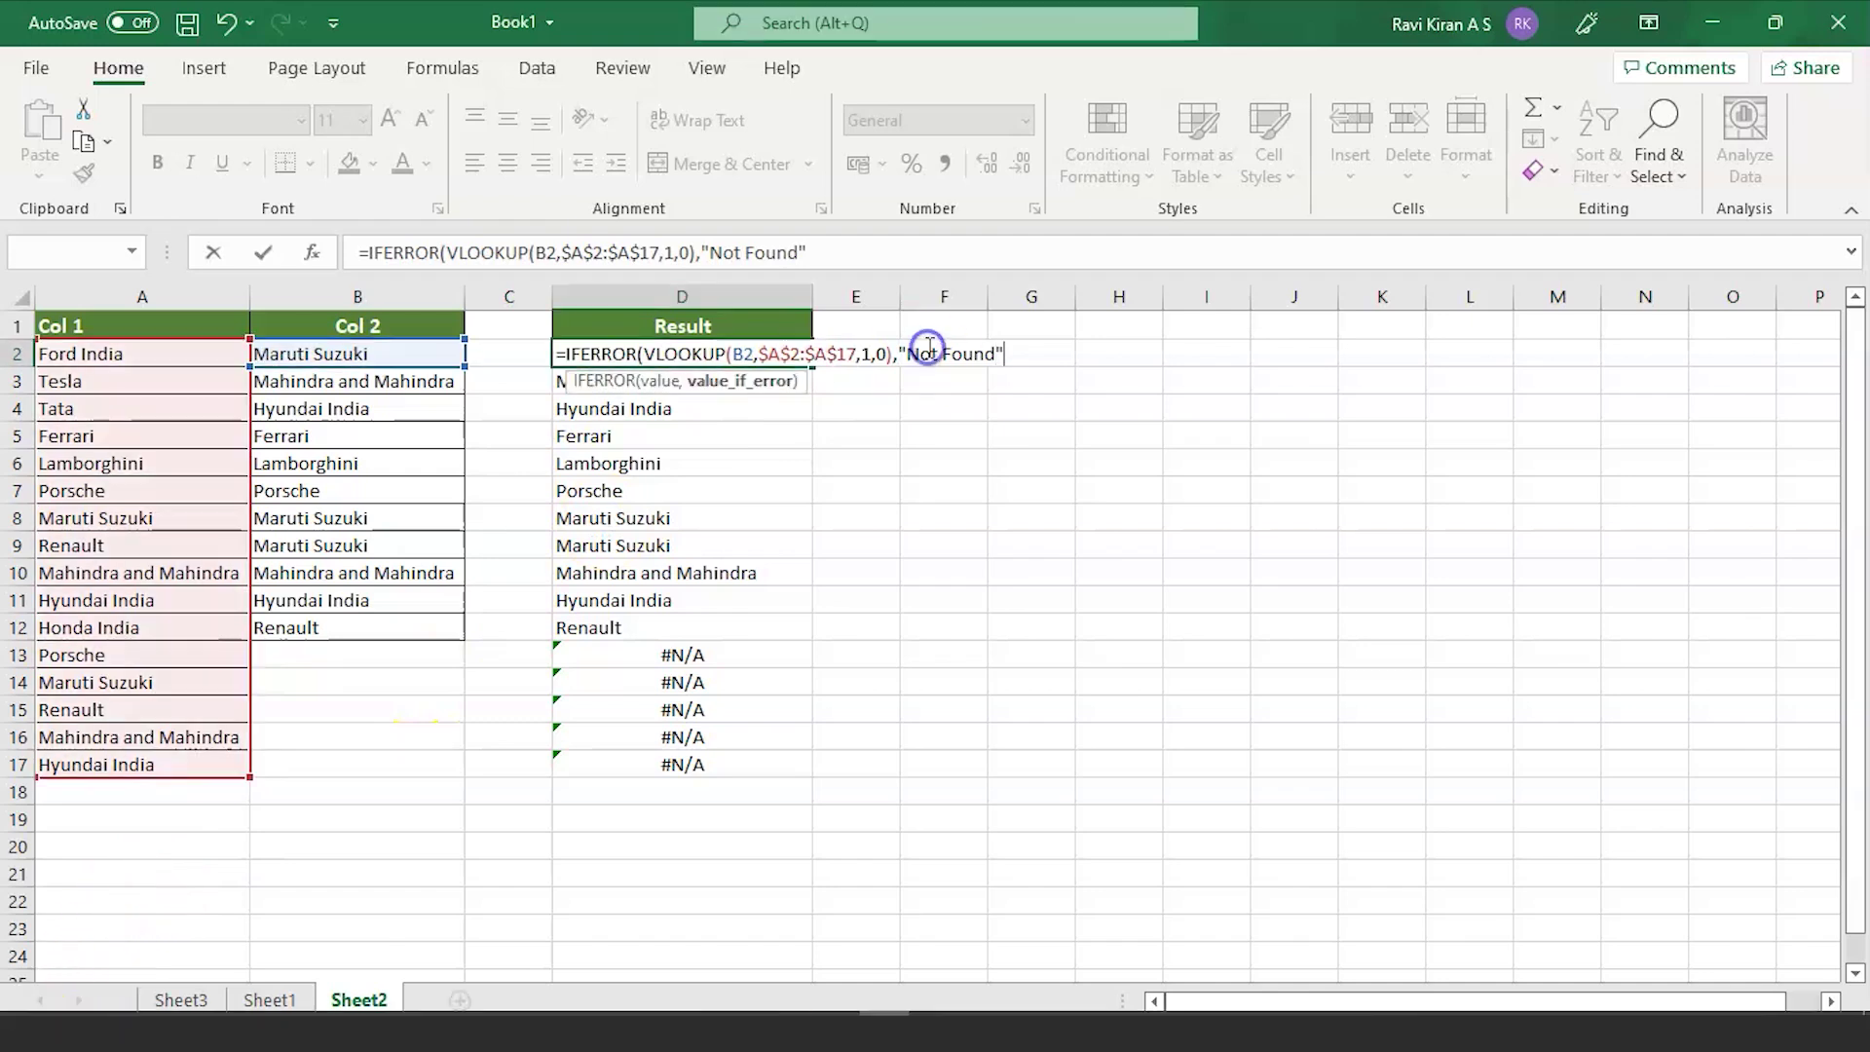
type(")")
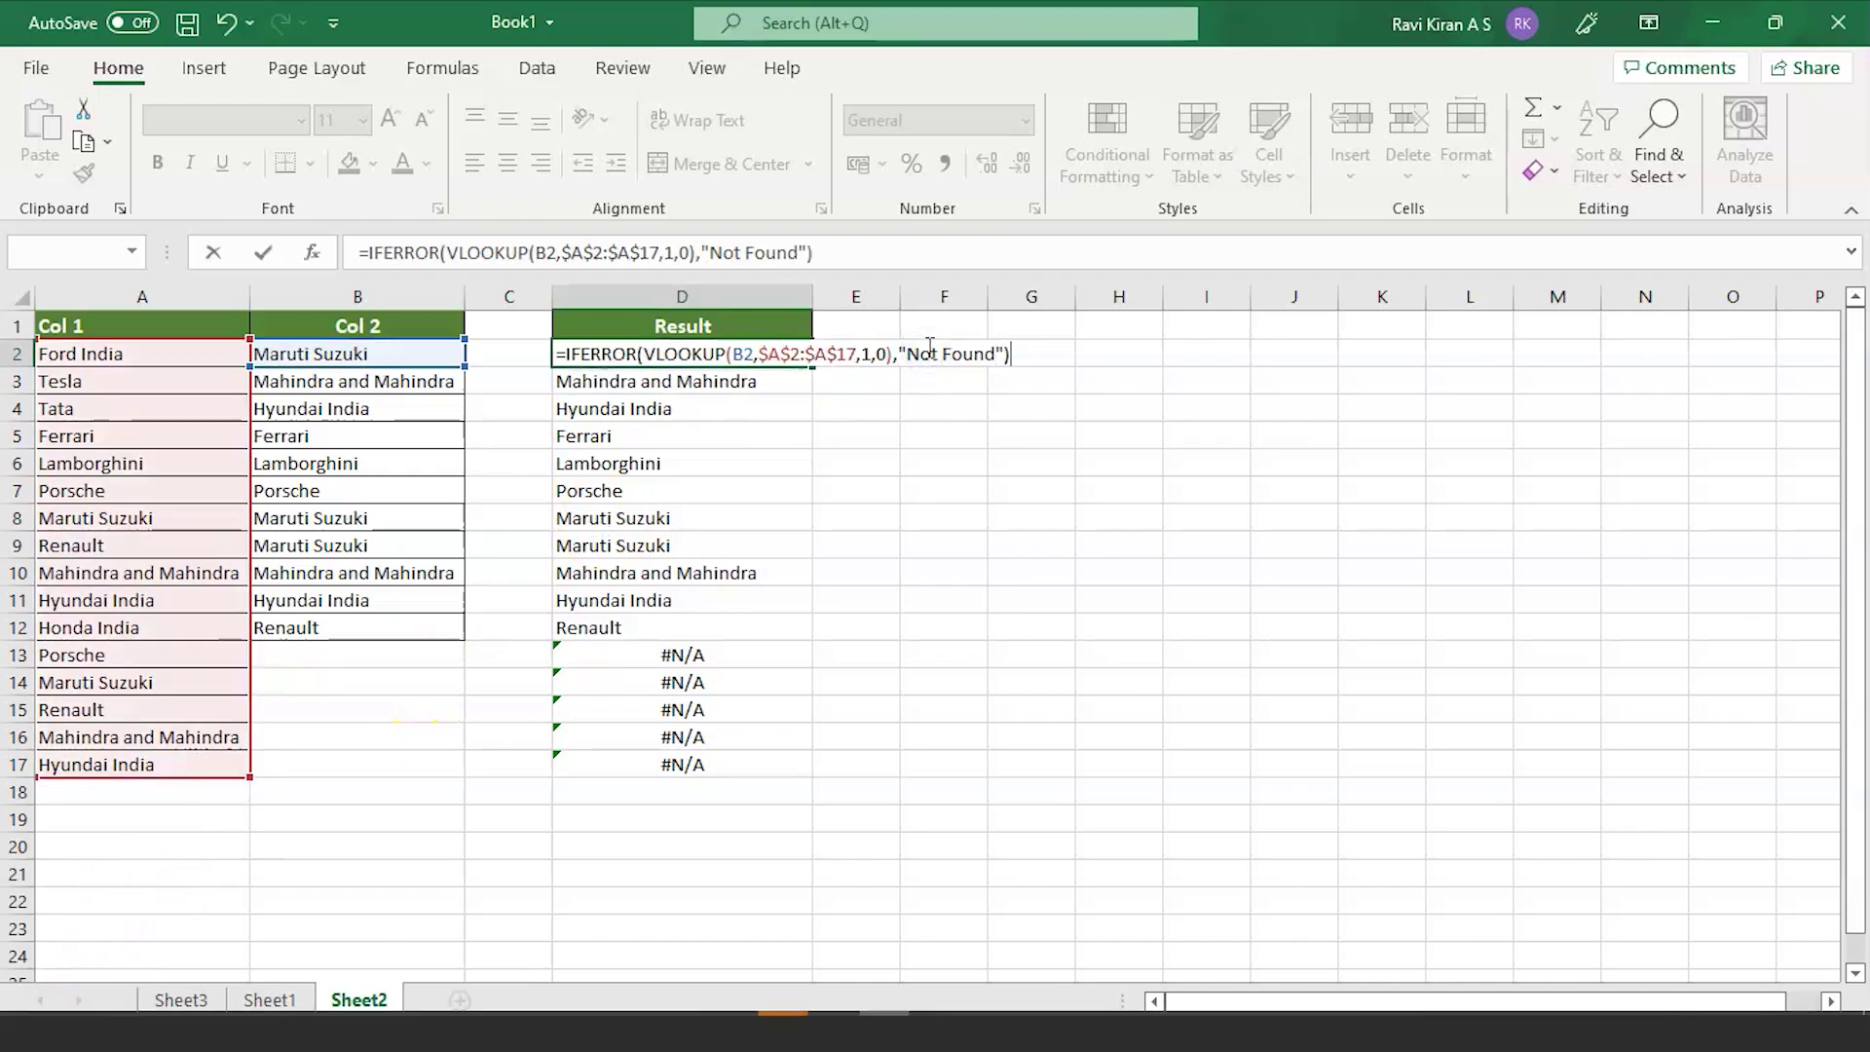
left_click(777, 355)
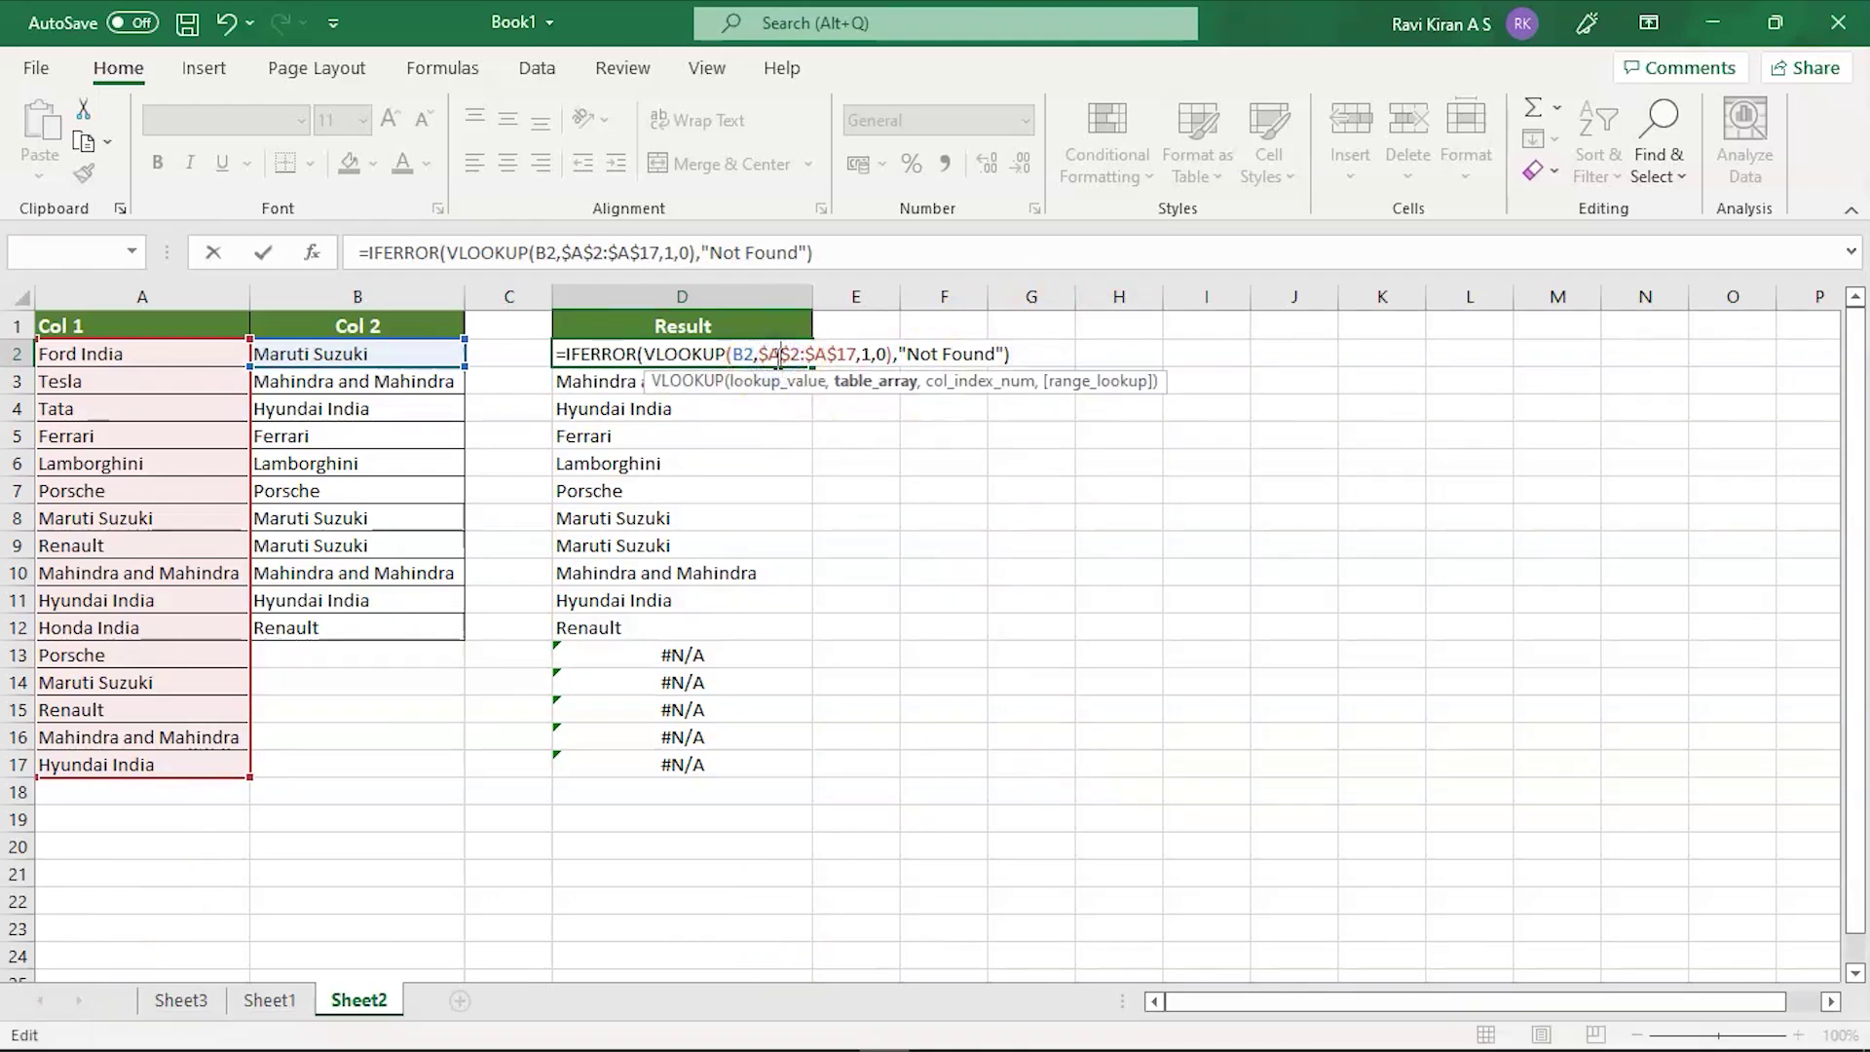
key("Return")
Fill the D2 IFERROR lookup down to D17 so rows 13–17 show Not Found
left_click(774, 357)
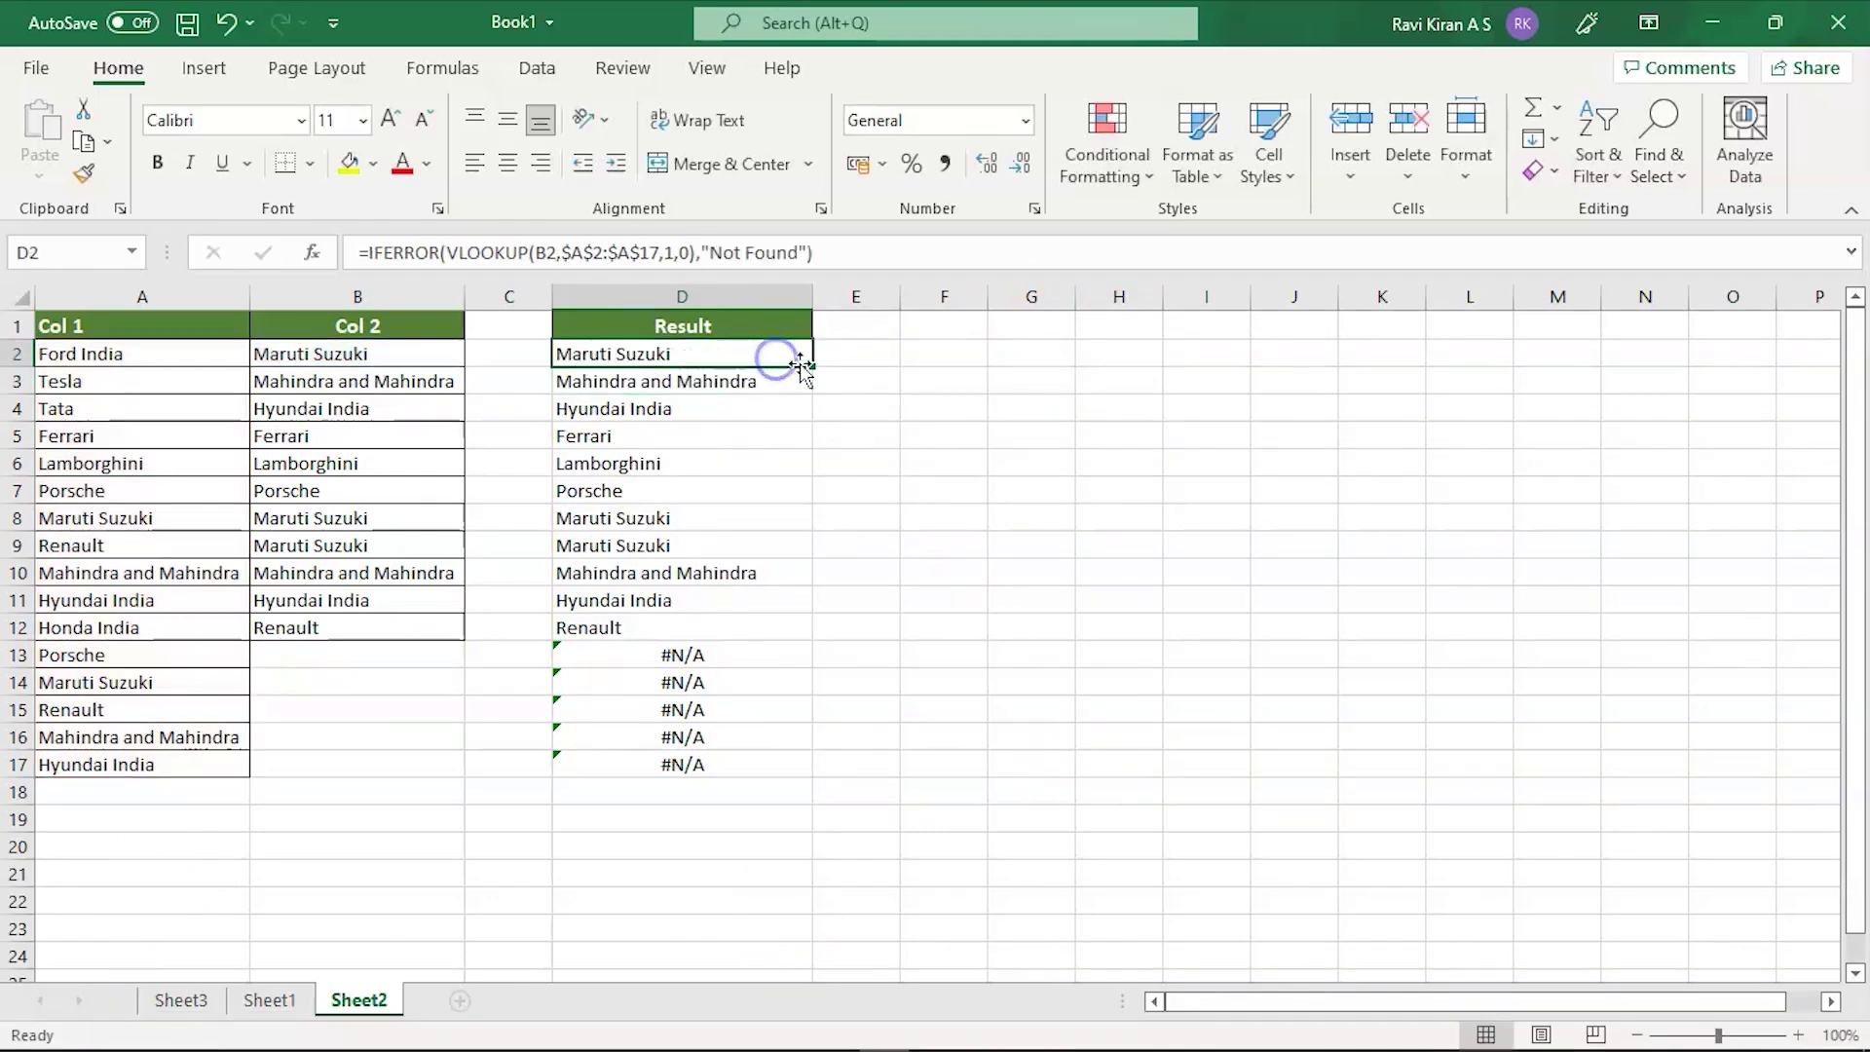
left_click_drag(811, 366, 768, 779)
left_click(706, 667)
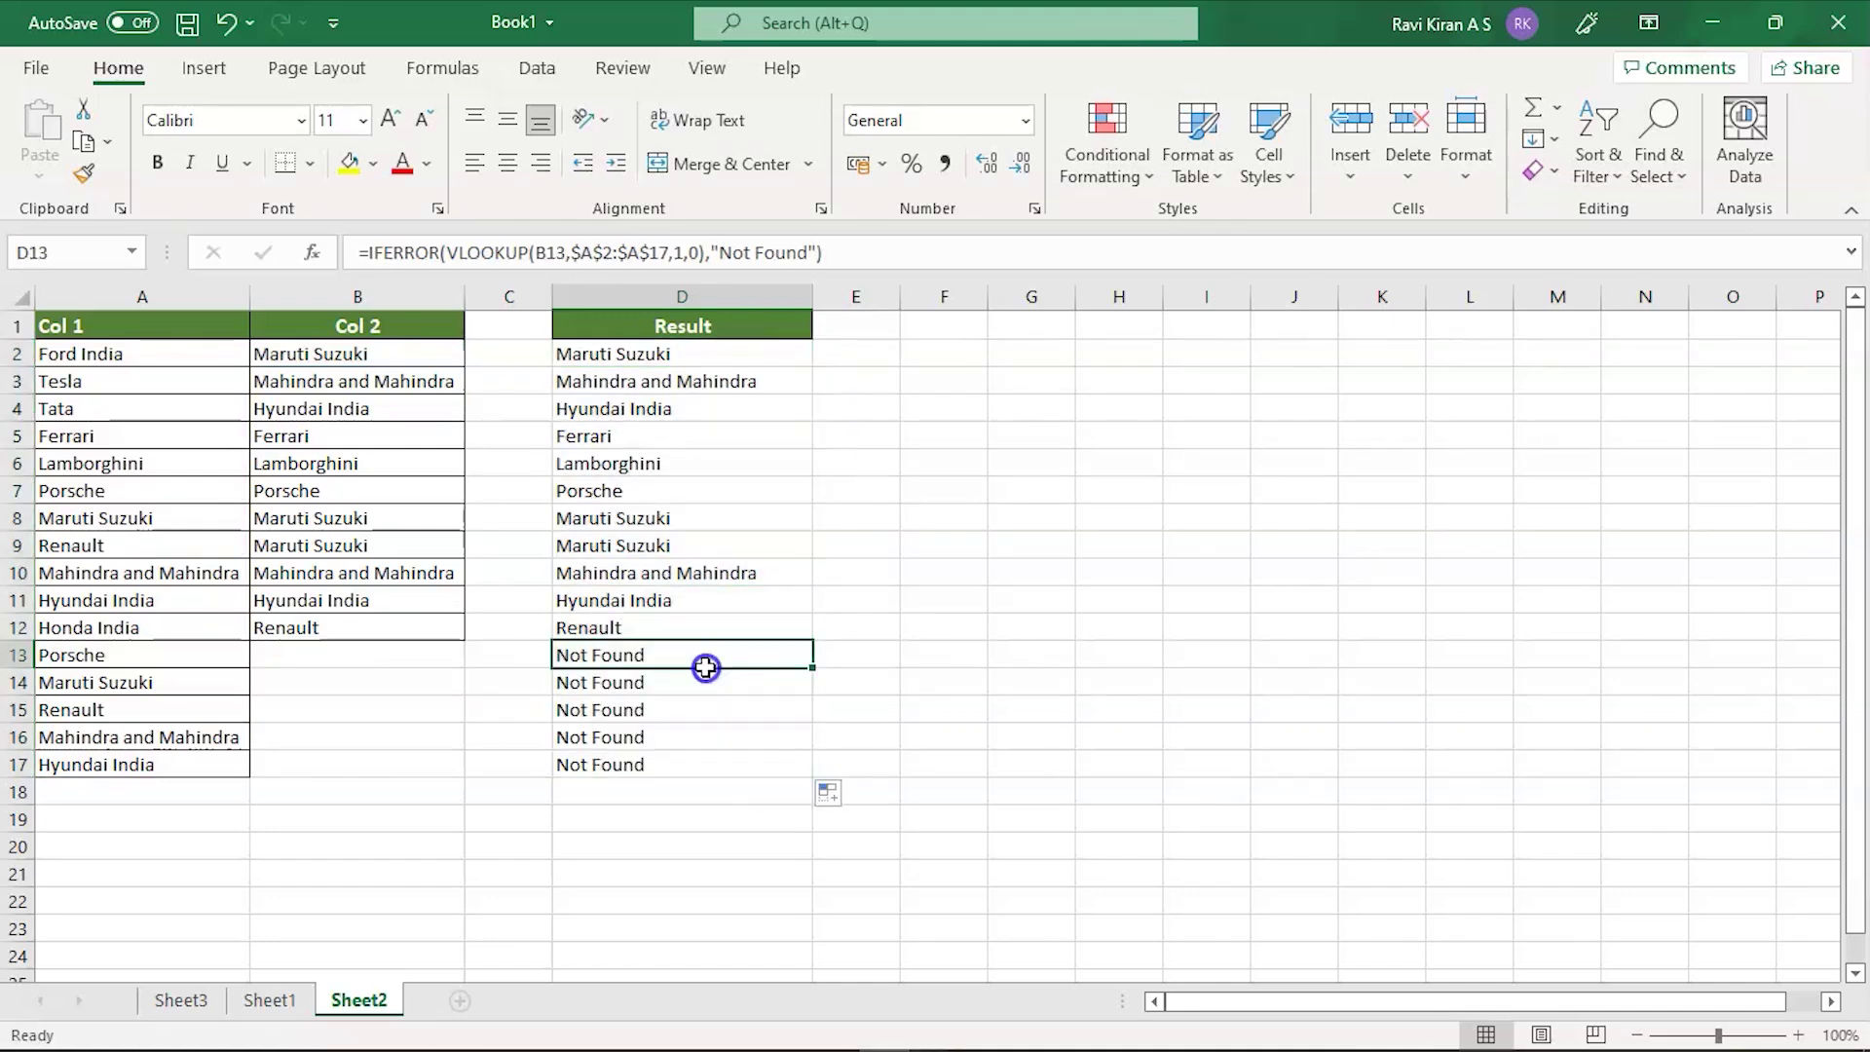
On Sheet1, clear the old wildcard lookup results from Col 4 cells E2:E9
left_click(271, 1001)
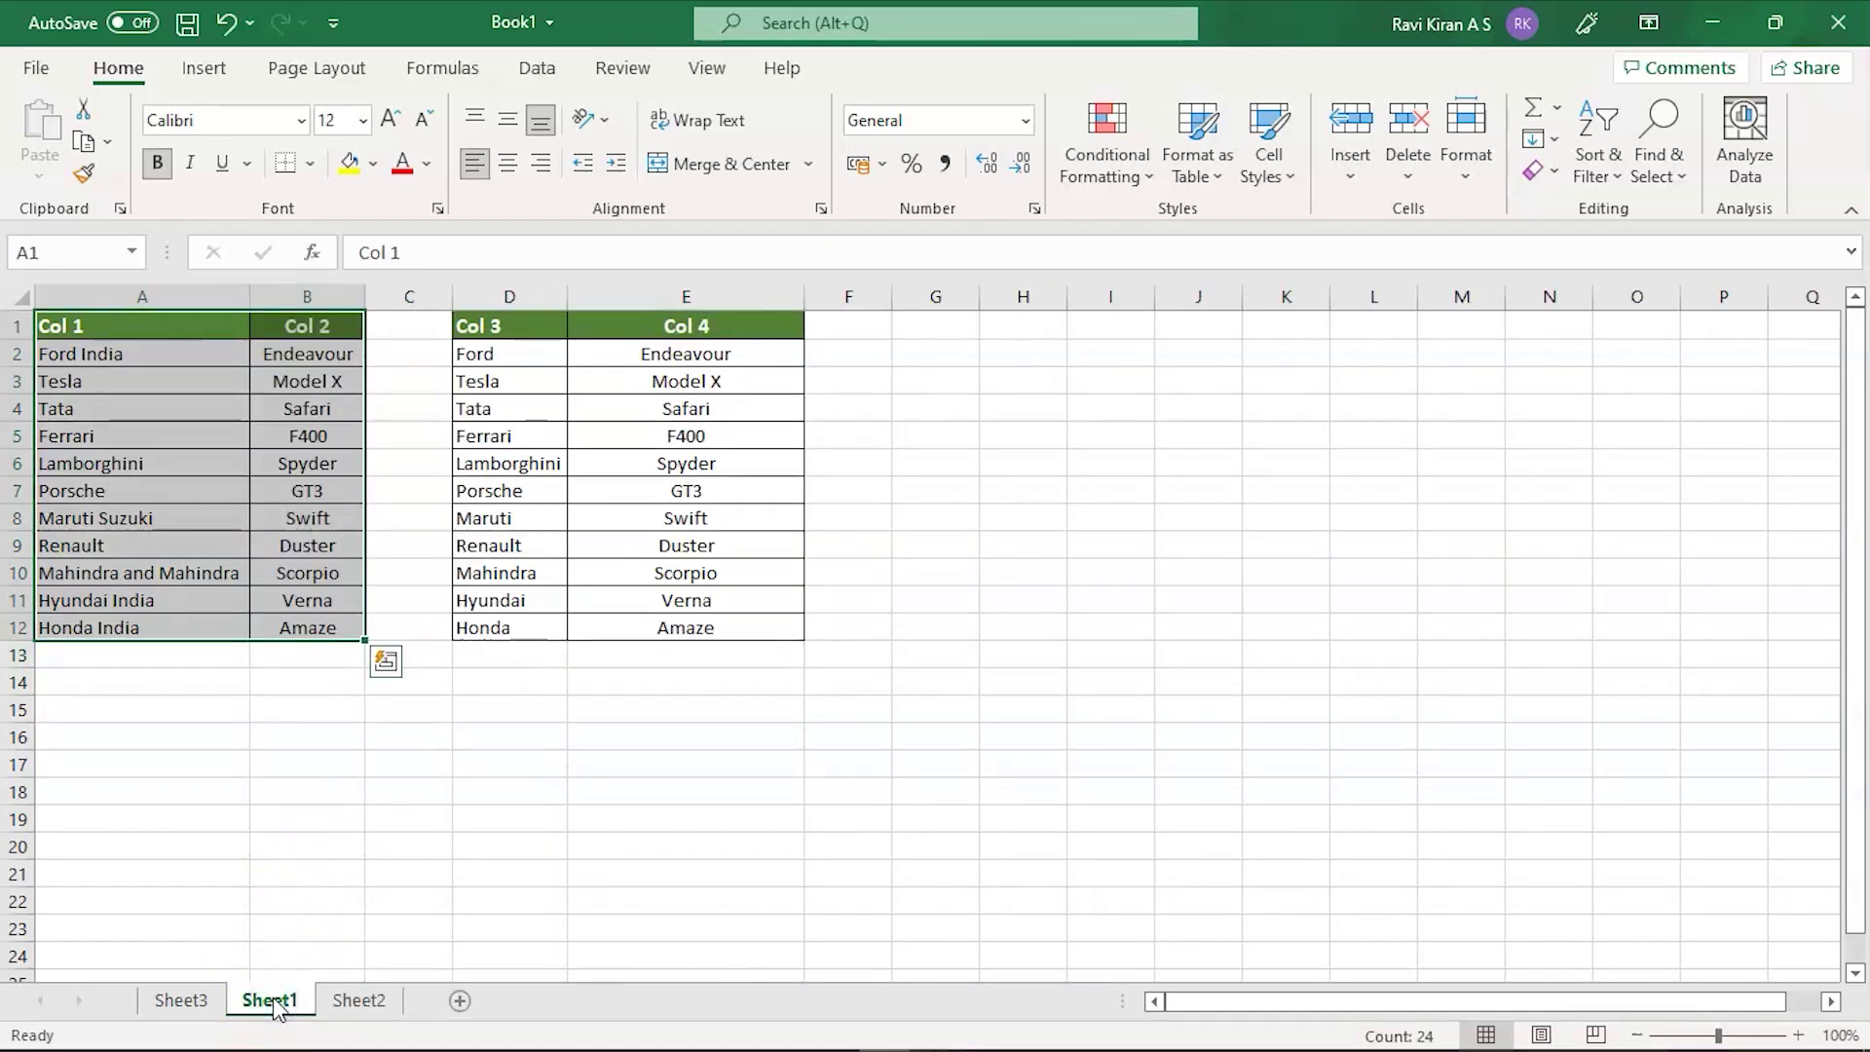
left_click(716, 354)
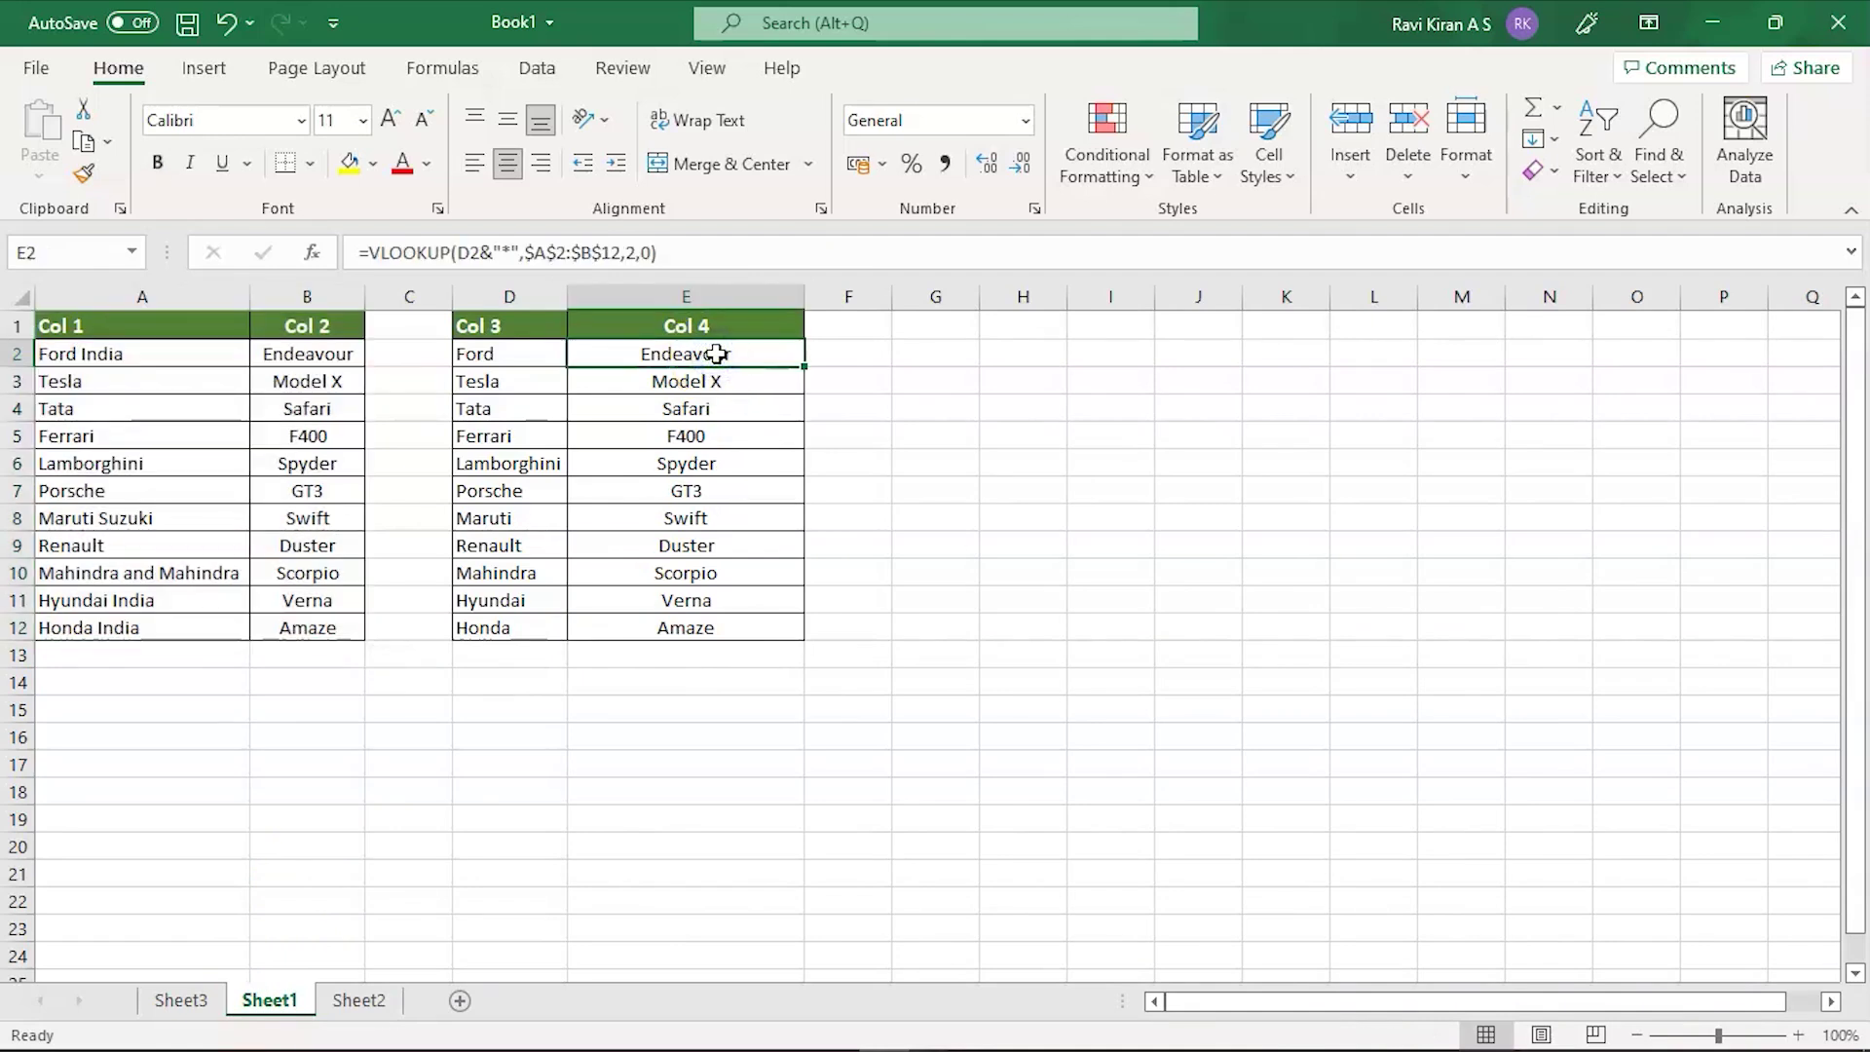
left_click_drag(716, 353, 711, 619)
key("F2")
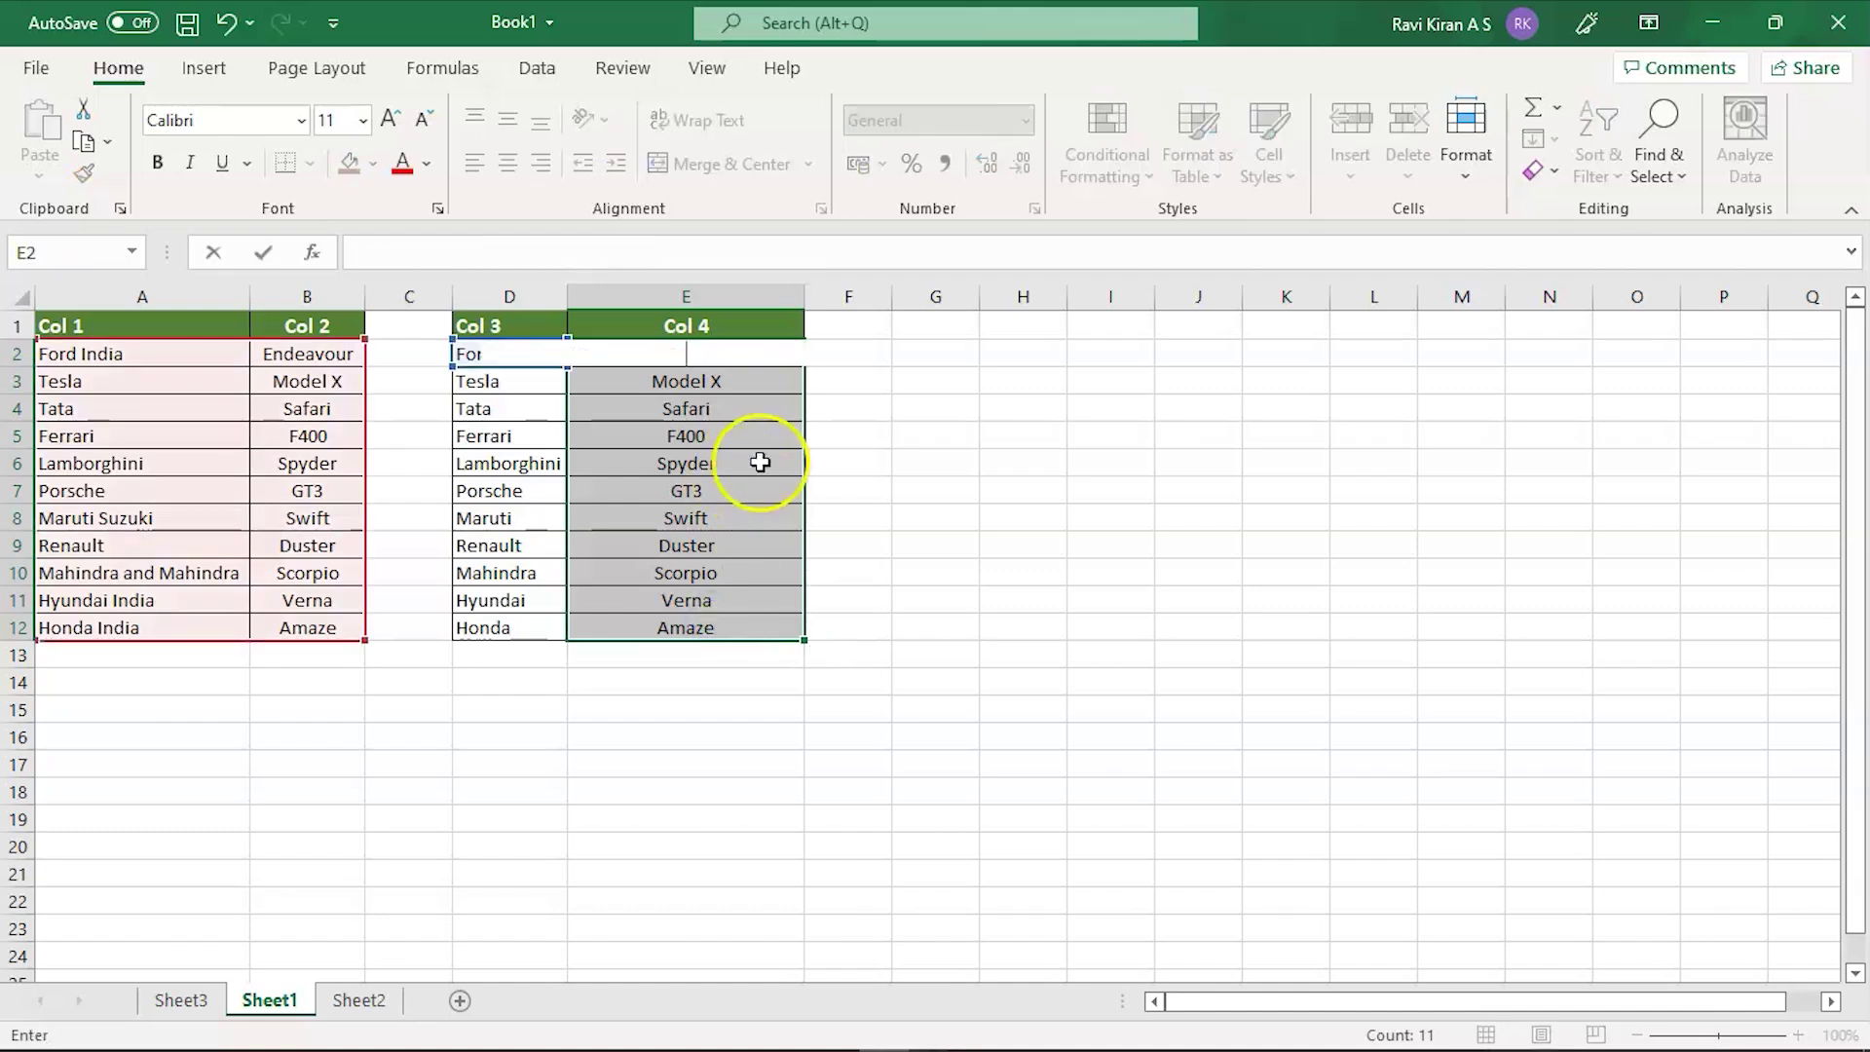
key("Return")
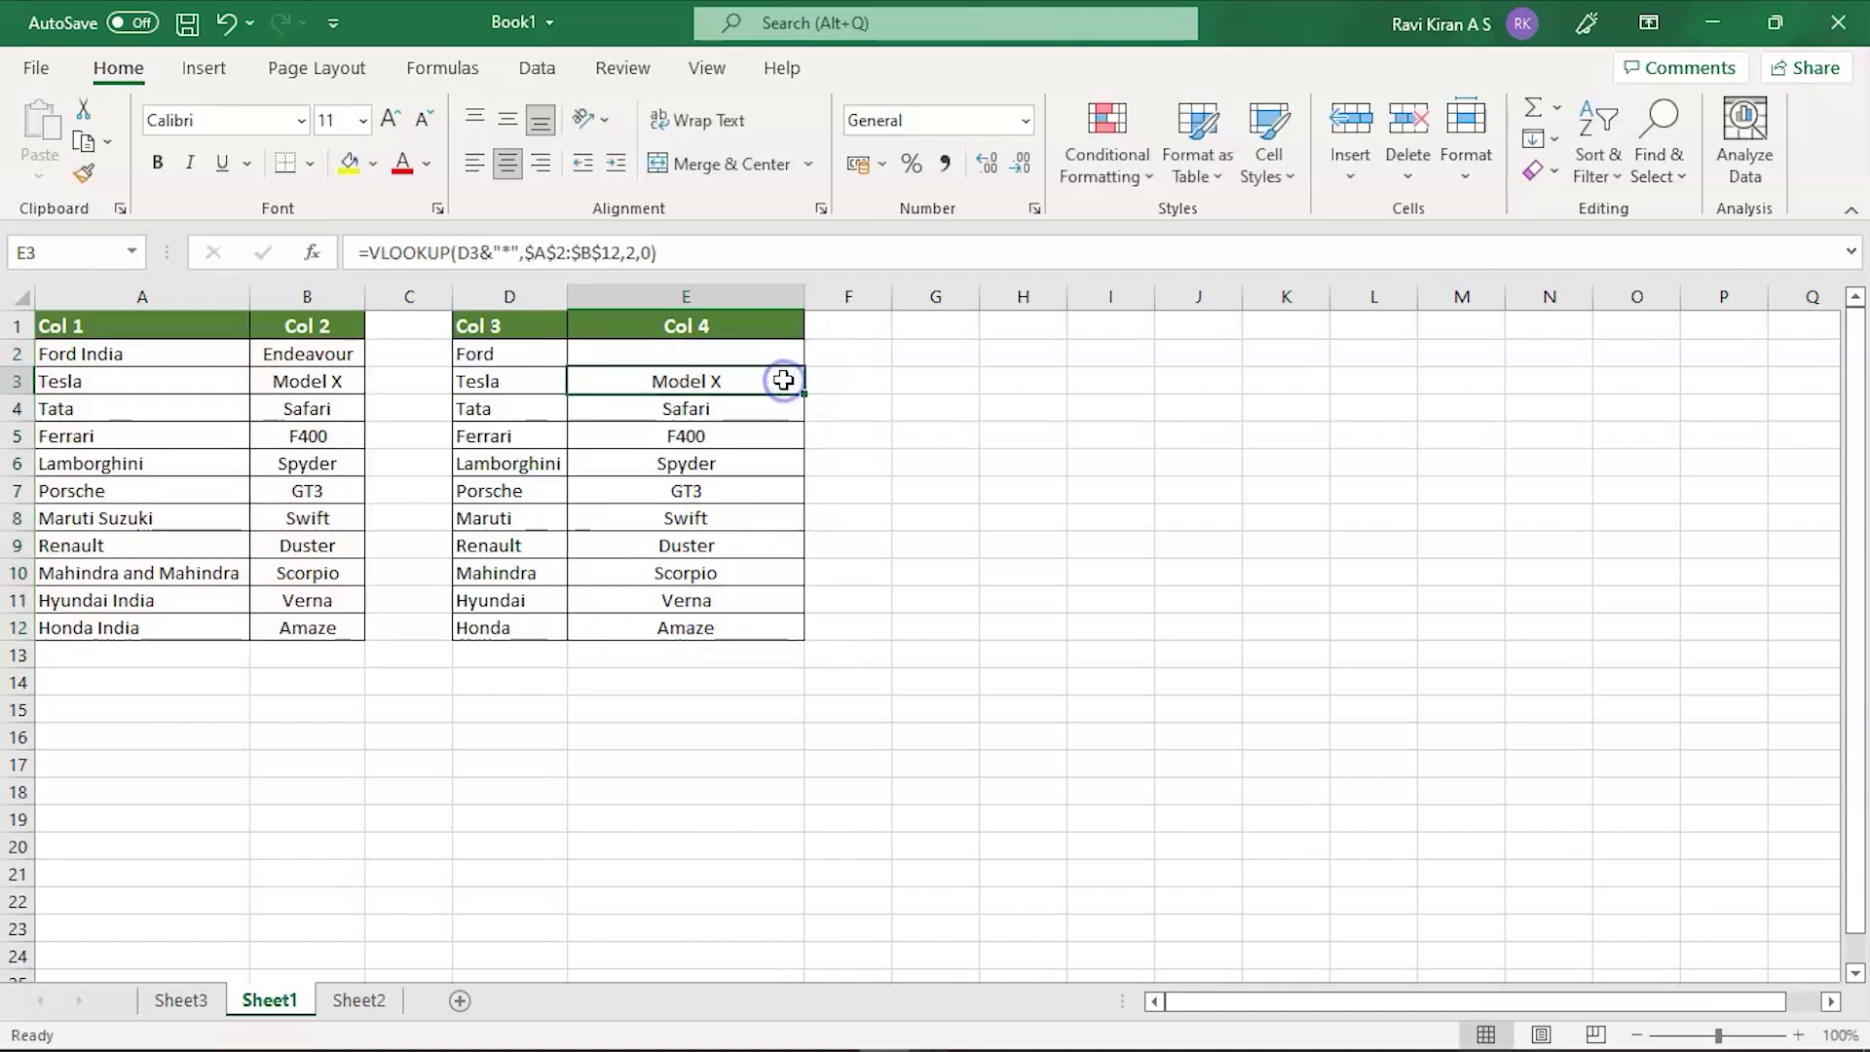
key("Delete")
key("Return")
key("Delete")
key("Return")
key("Delete")
key("Return")
key("Delete")
key("Return")
key("Delete")
key("Return")
key("Delete")
key("Return")
key("Delete")
key("Return")
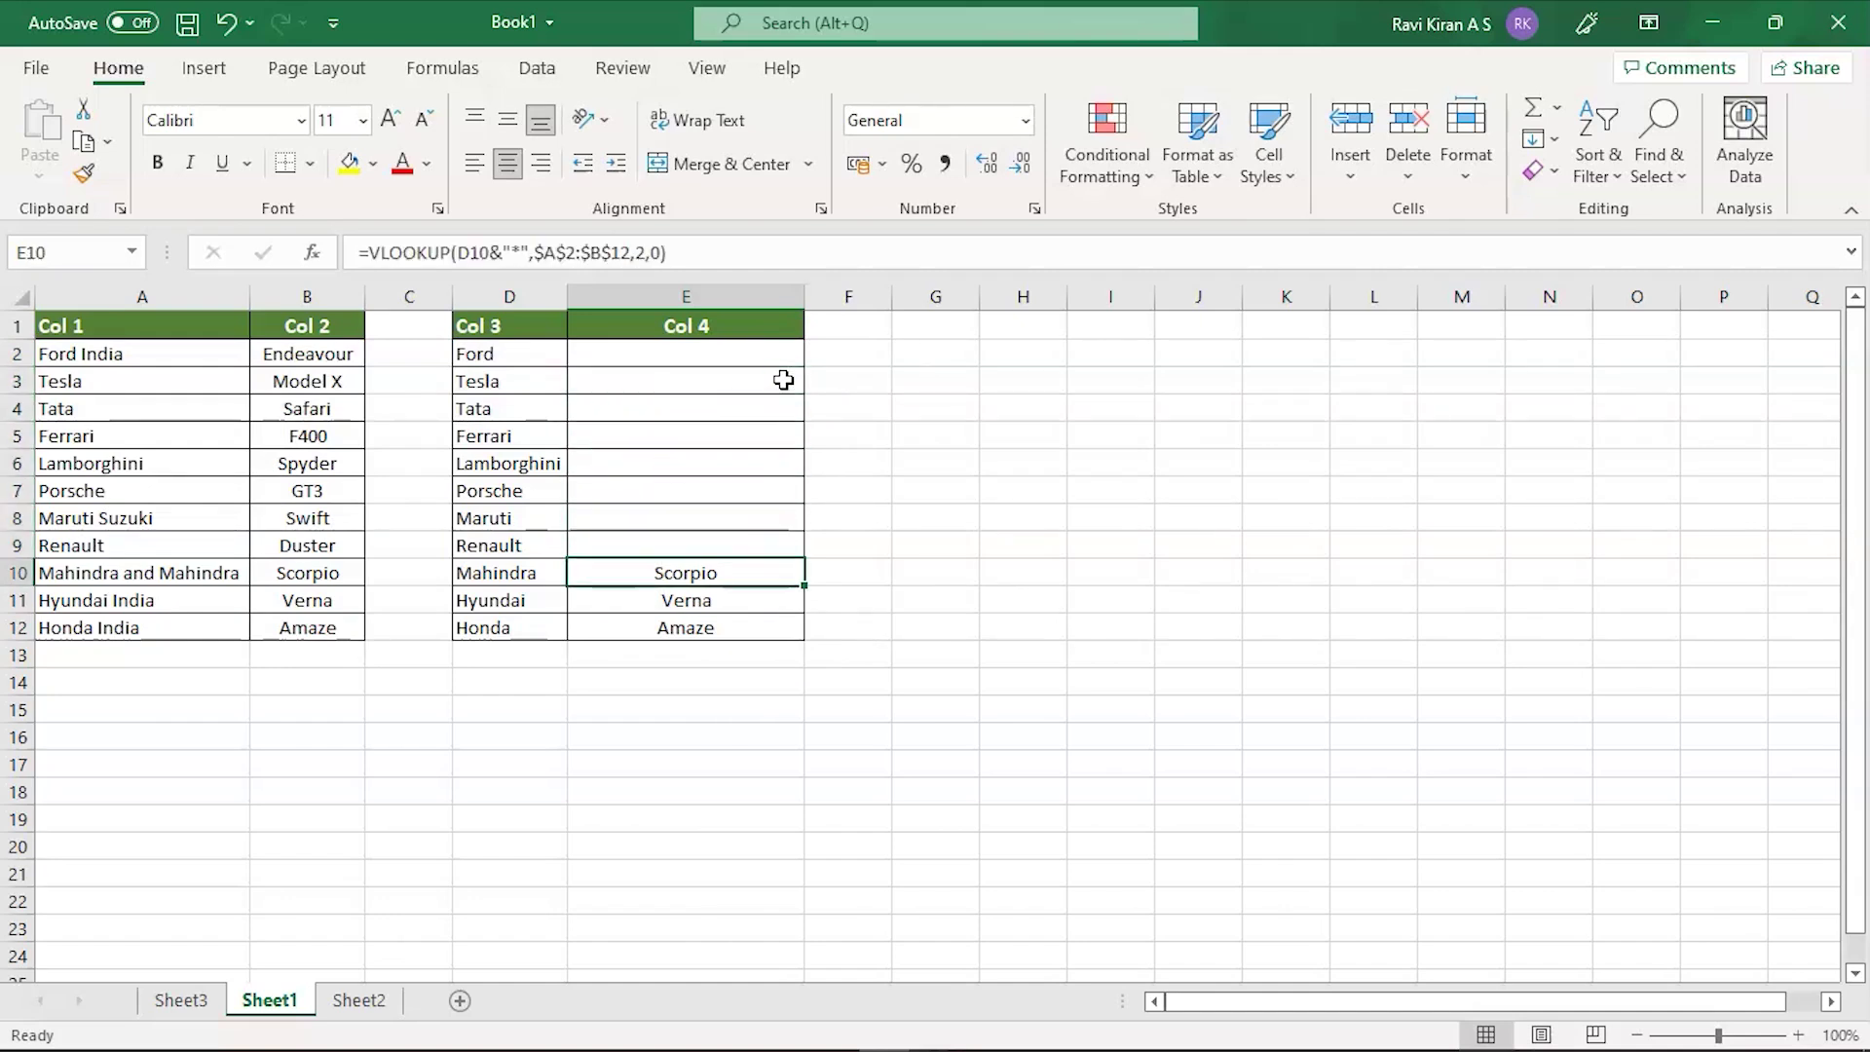
key("Delete")
key("Return")
key("Delete")
key("Return")
key("Delete")
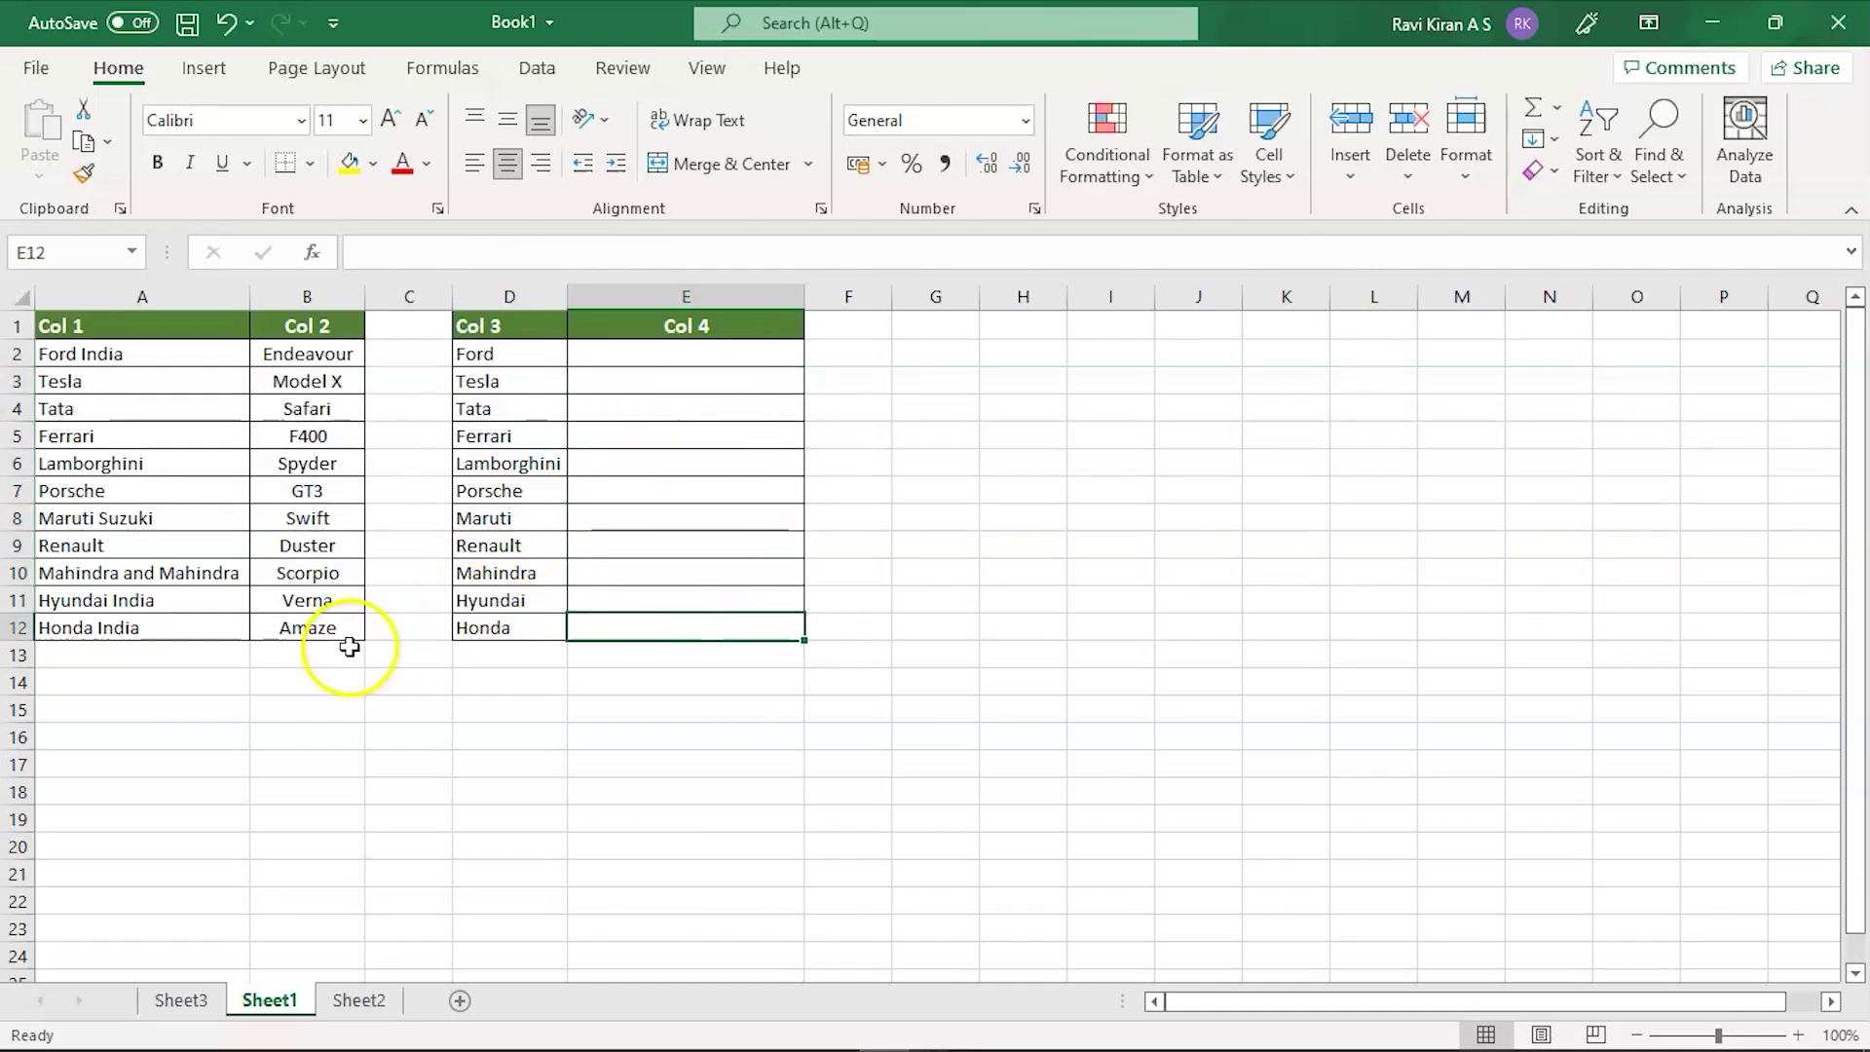
left_click(427, 740)
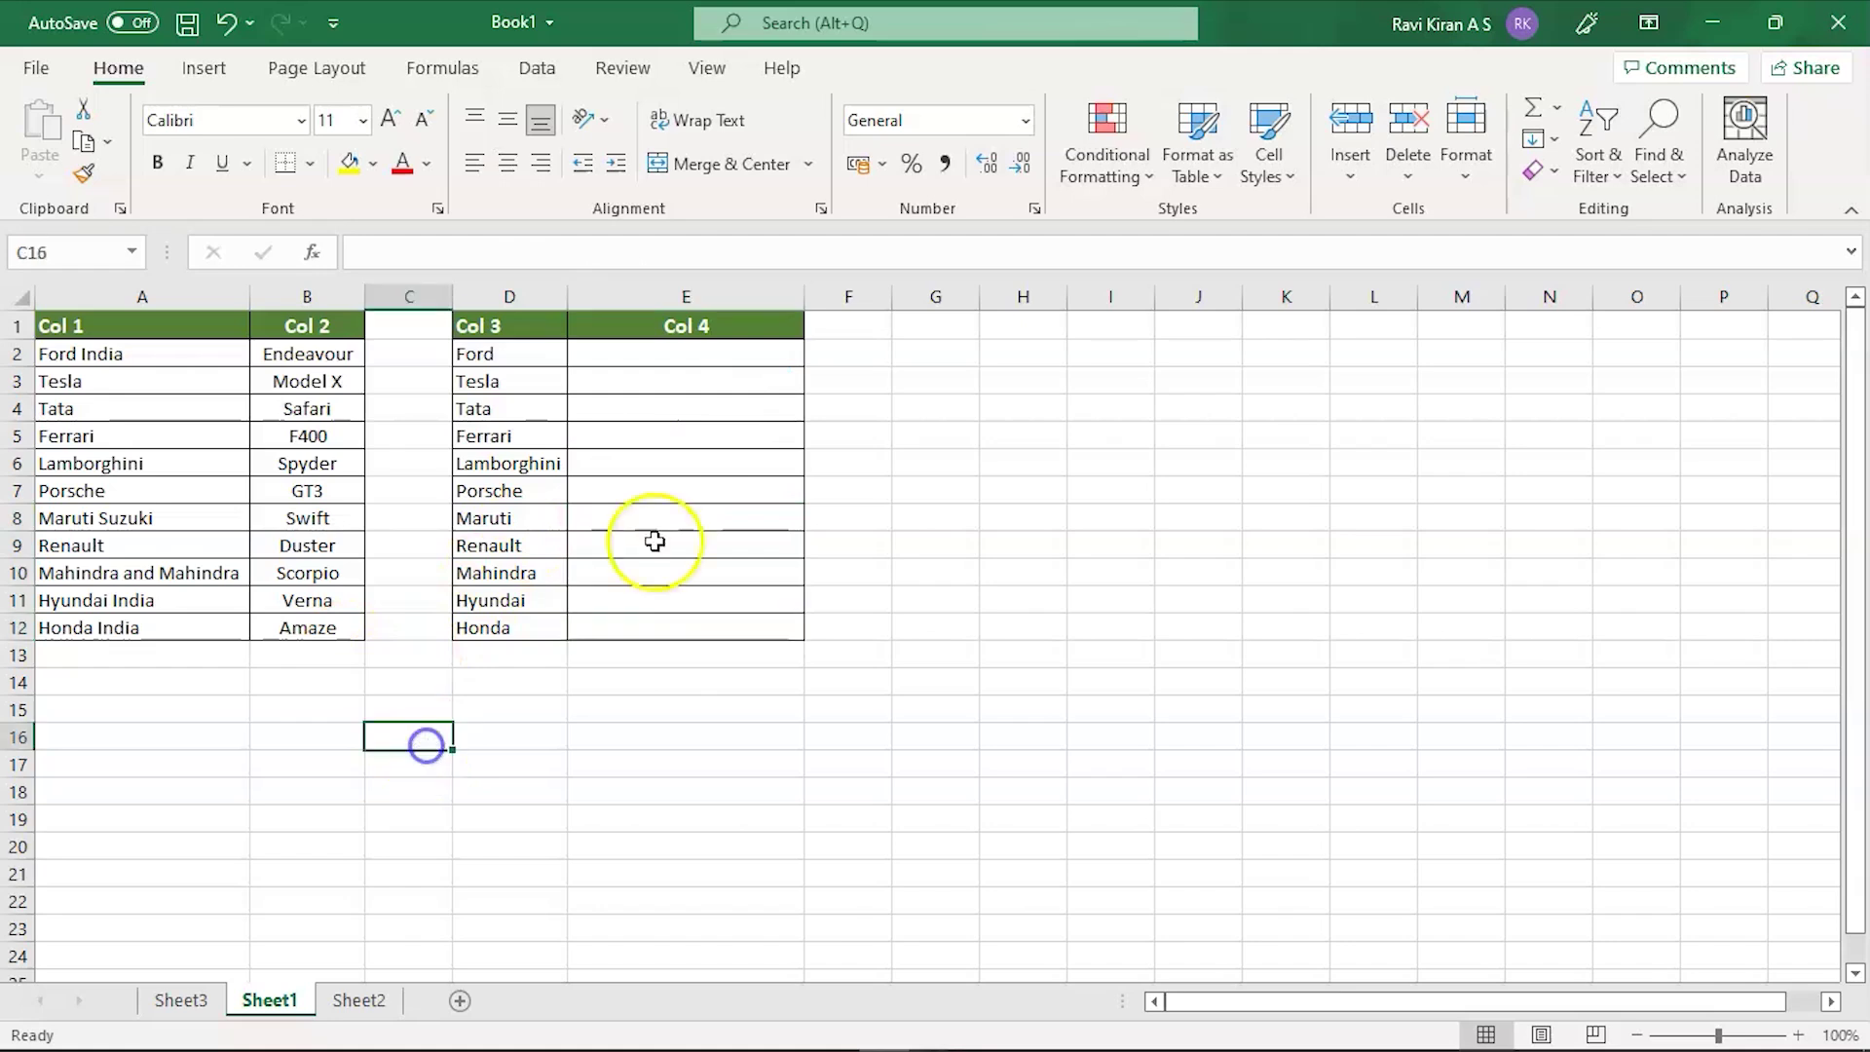
left_click(141, 356)
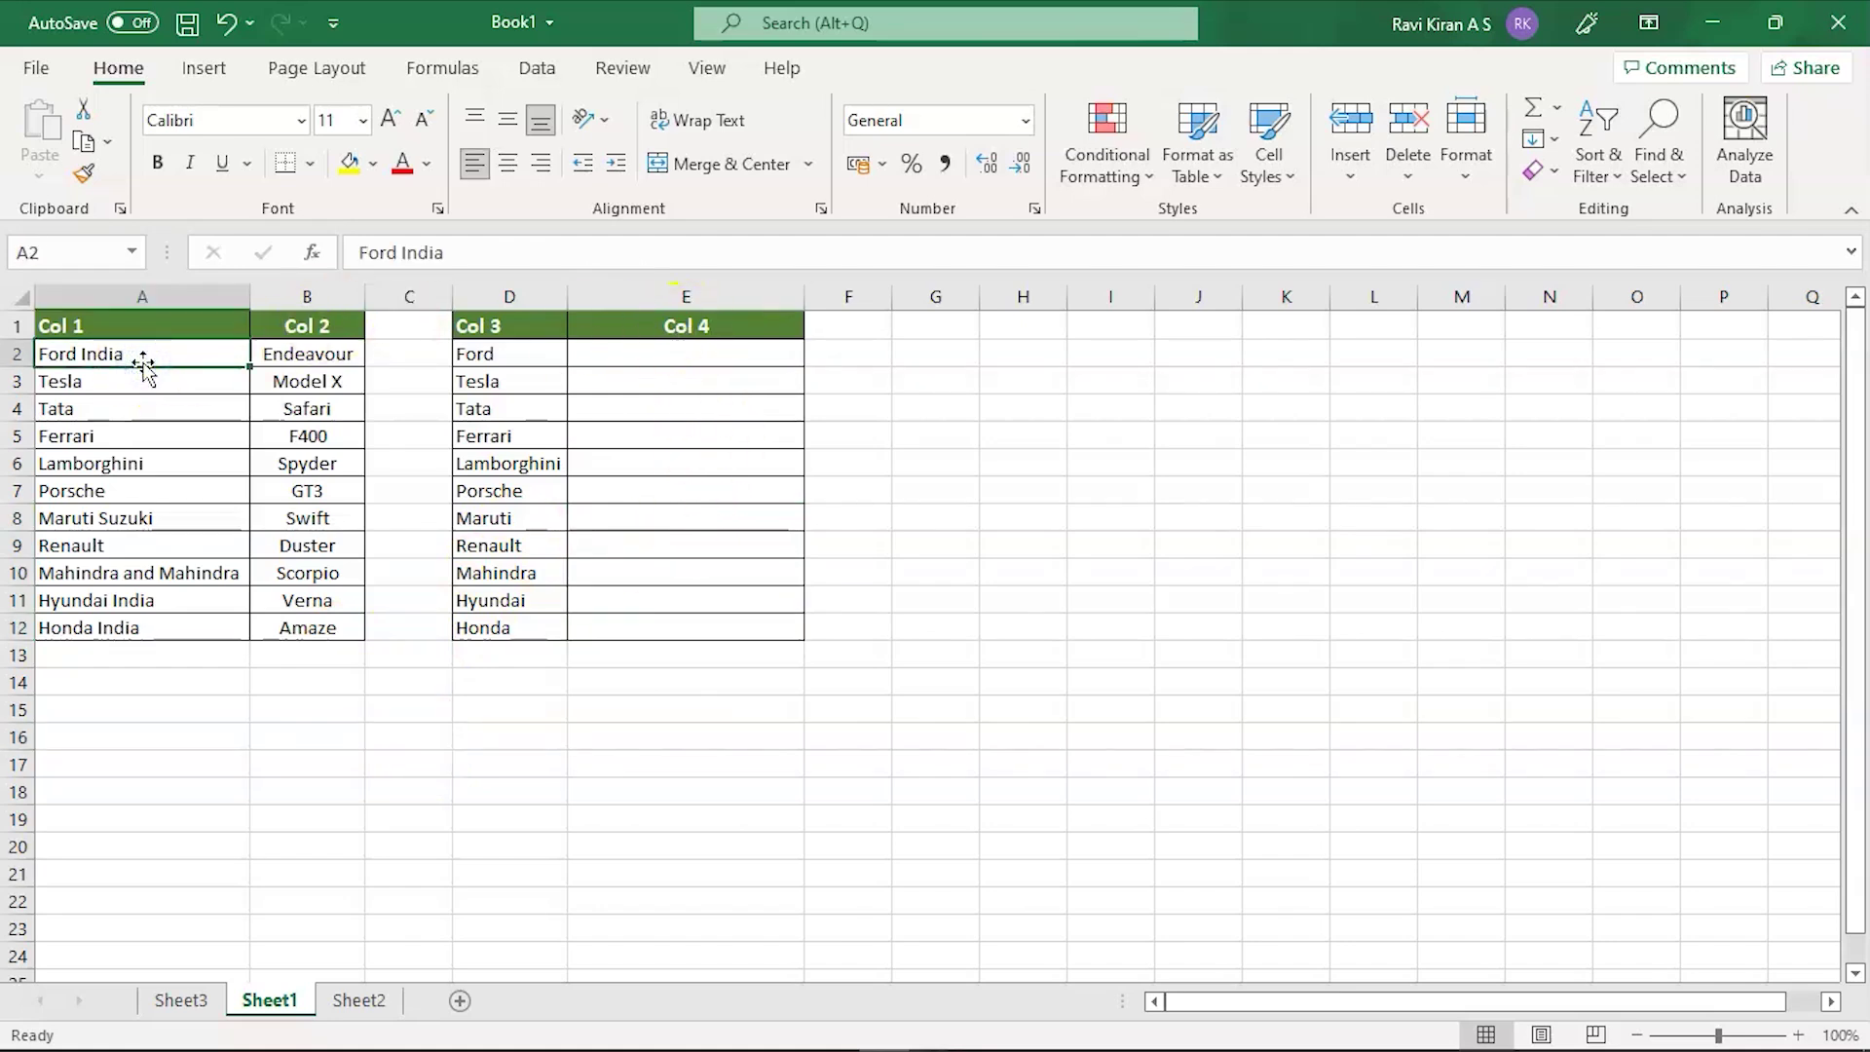
left_click(499, 356)
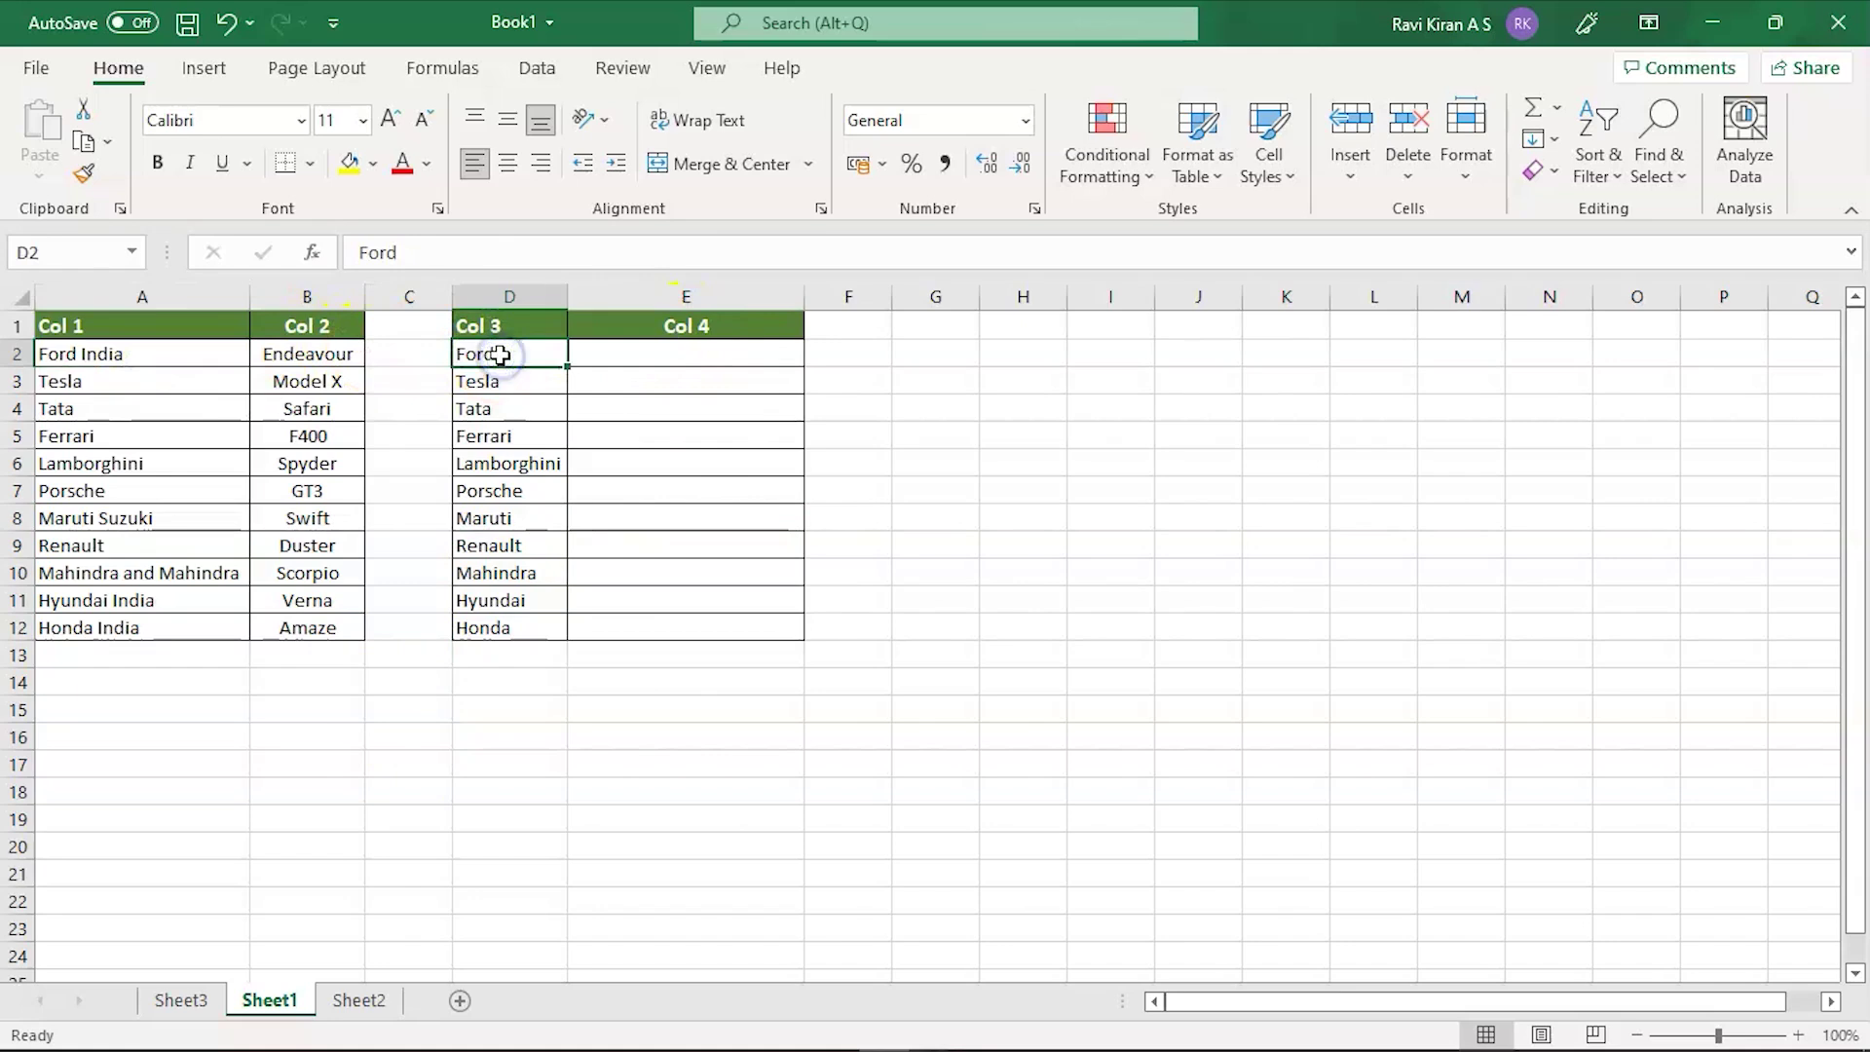
left_click(134, 579)
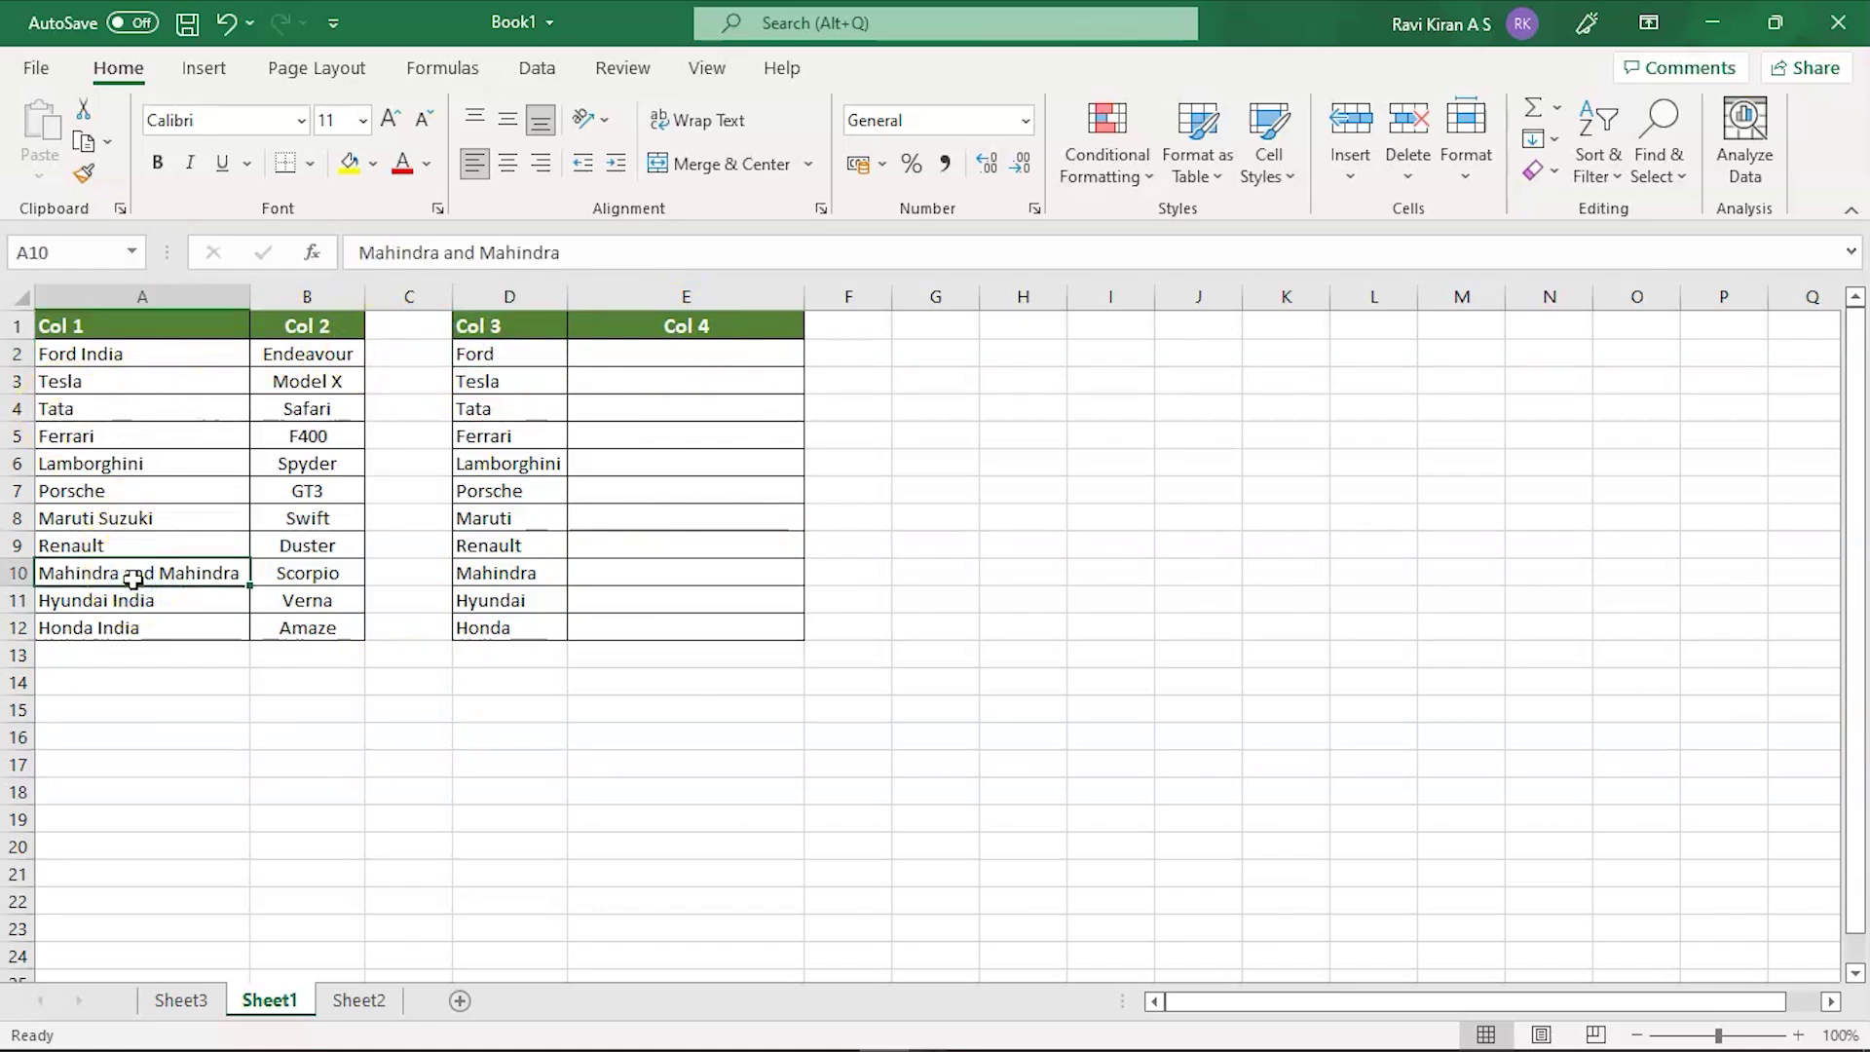
left_click(517, 588)
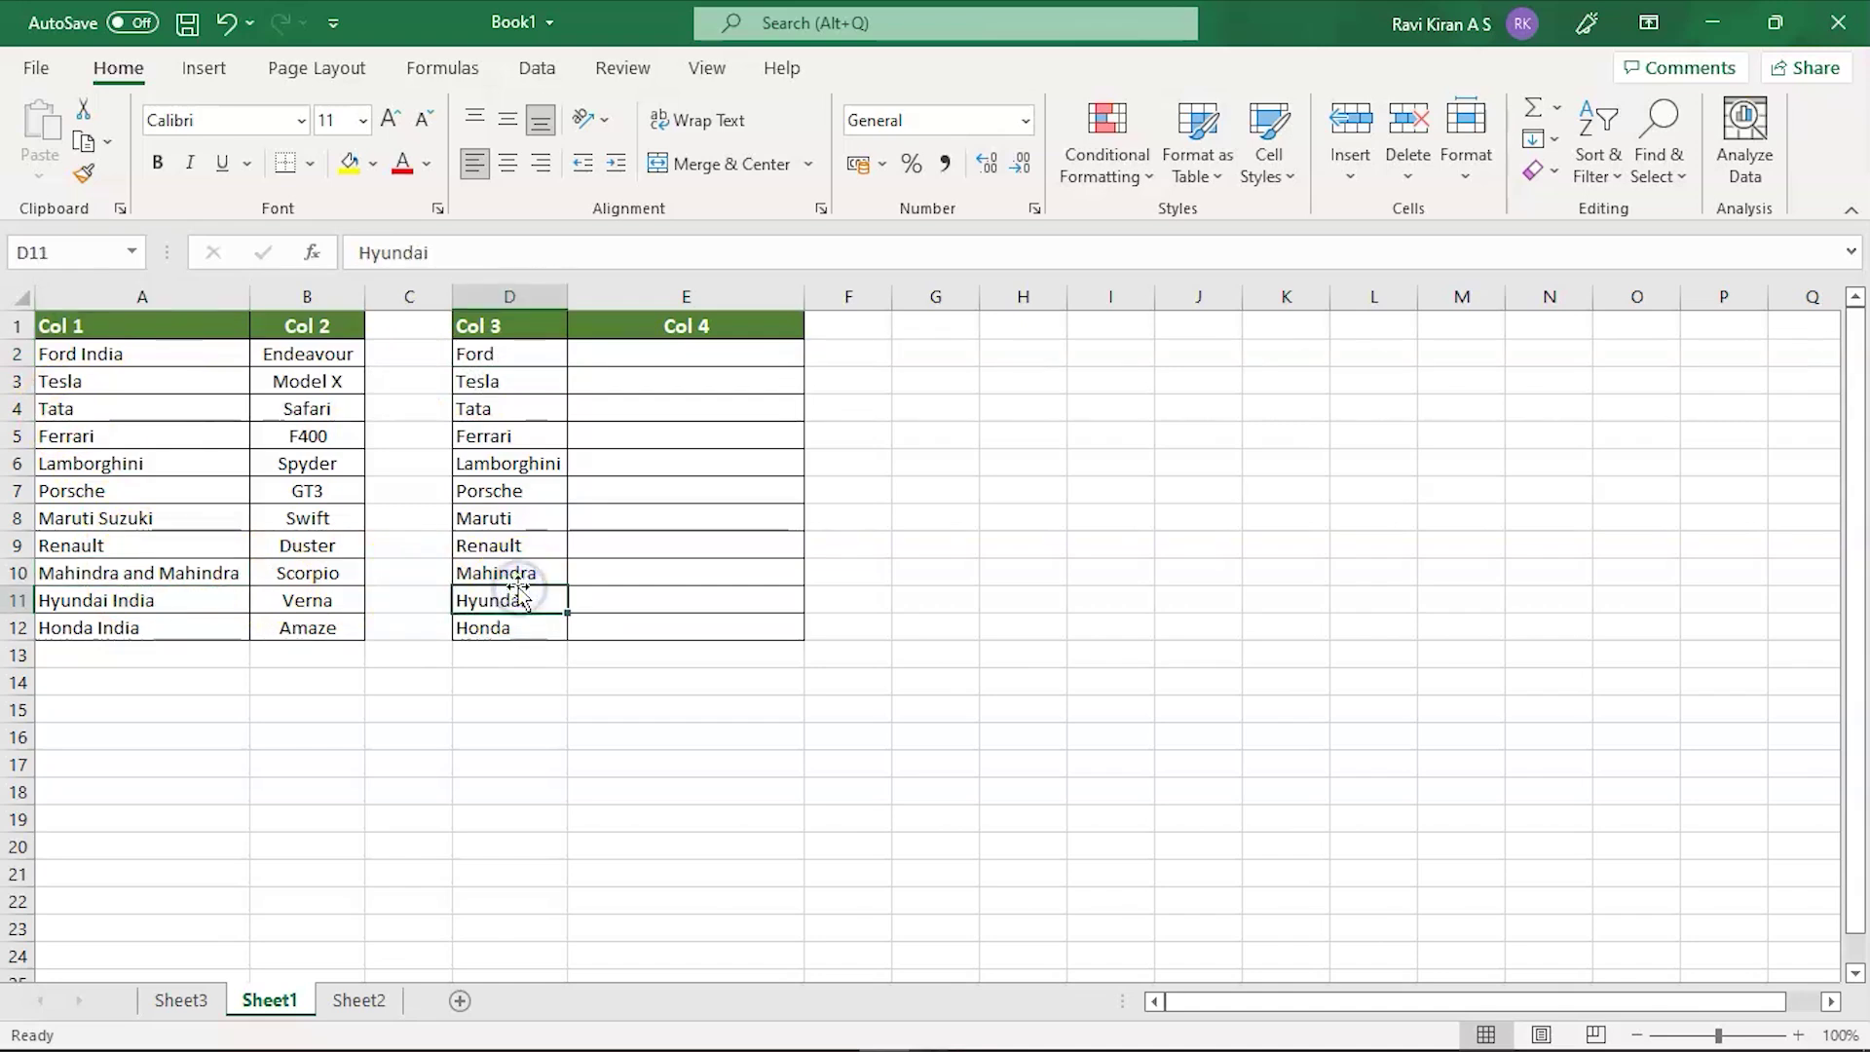
left_click(522, 576)
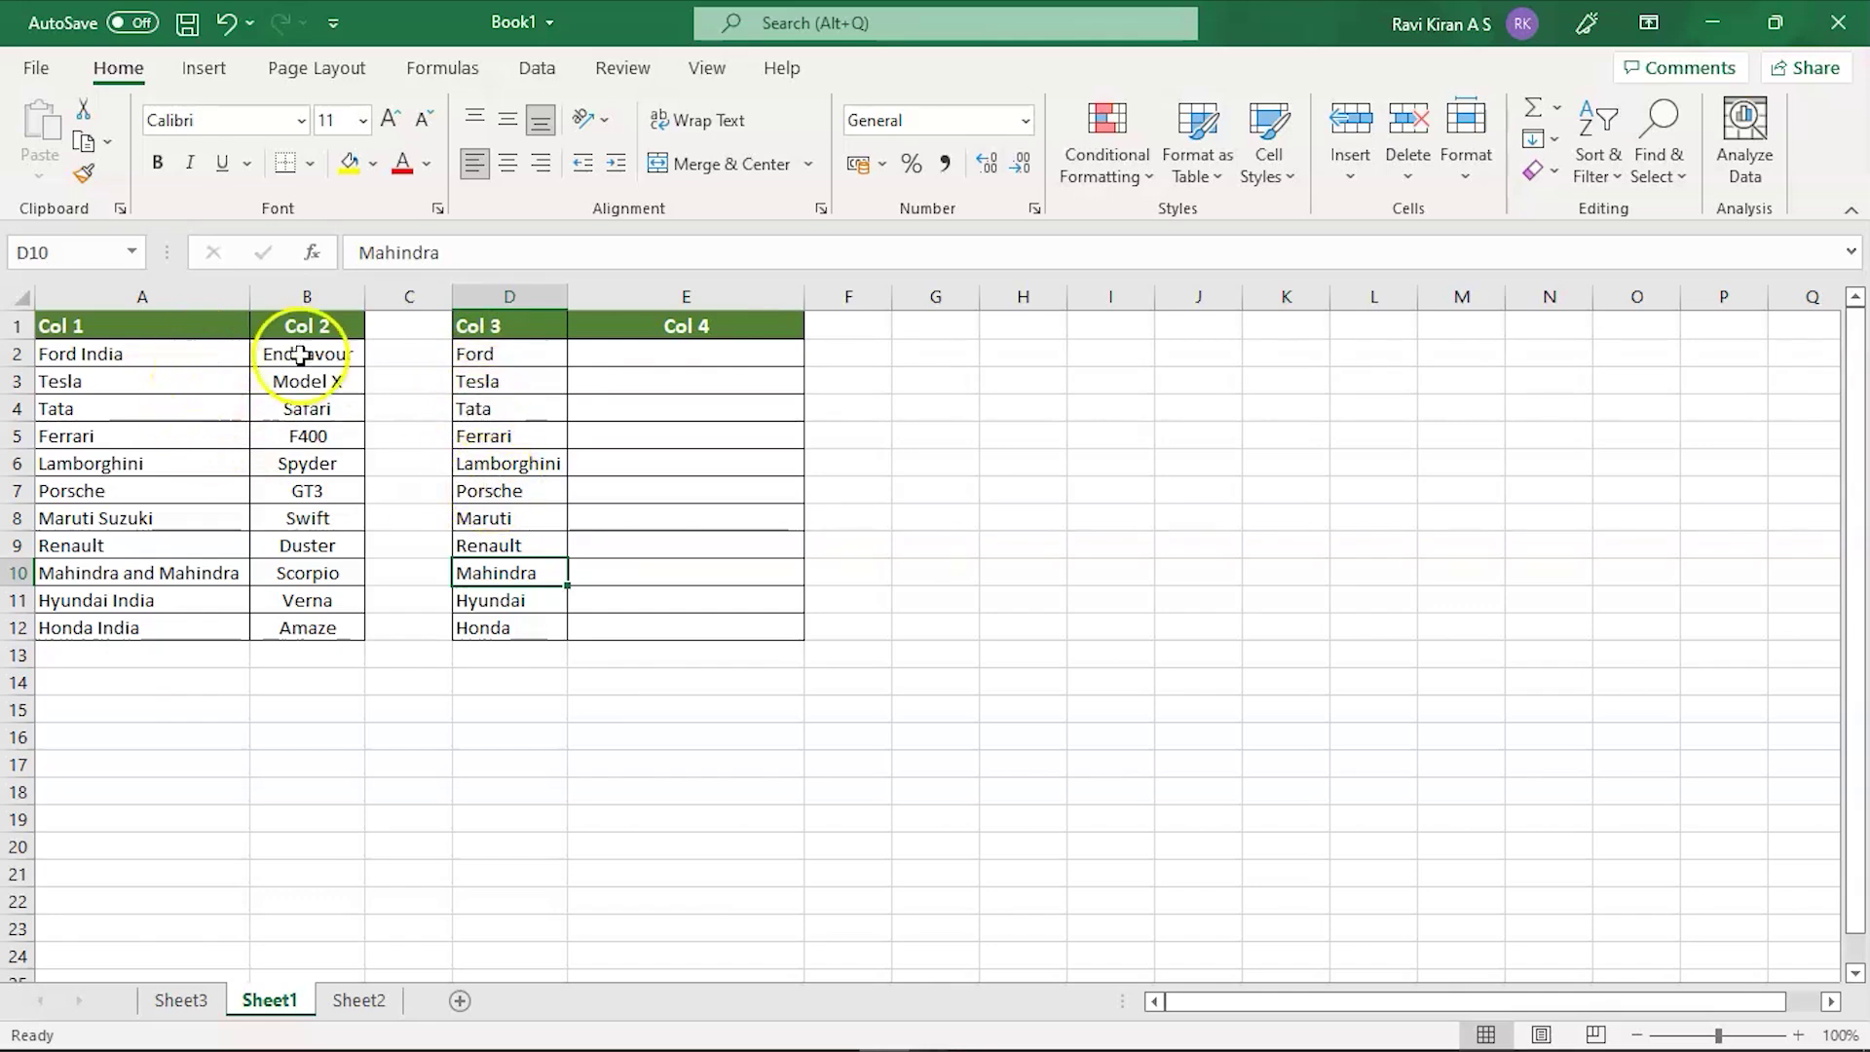
left_click(525, 350)
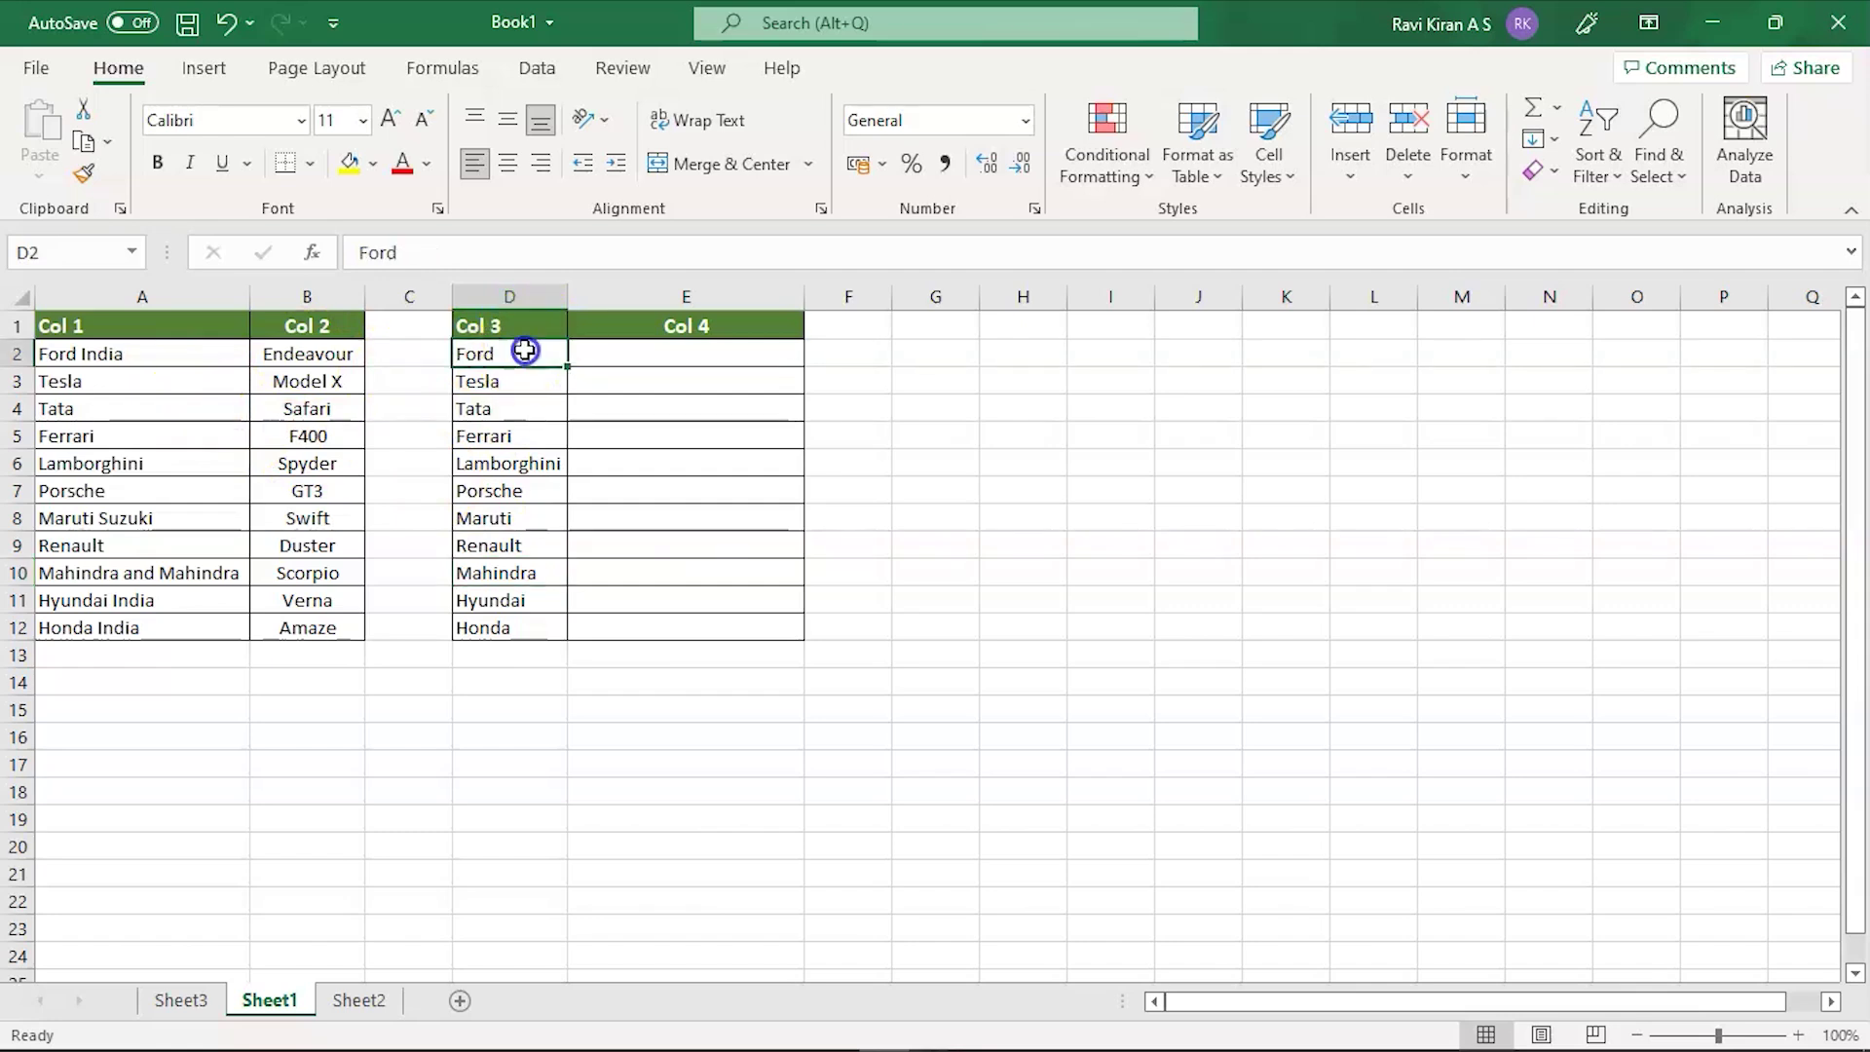
left_click(227, 353)
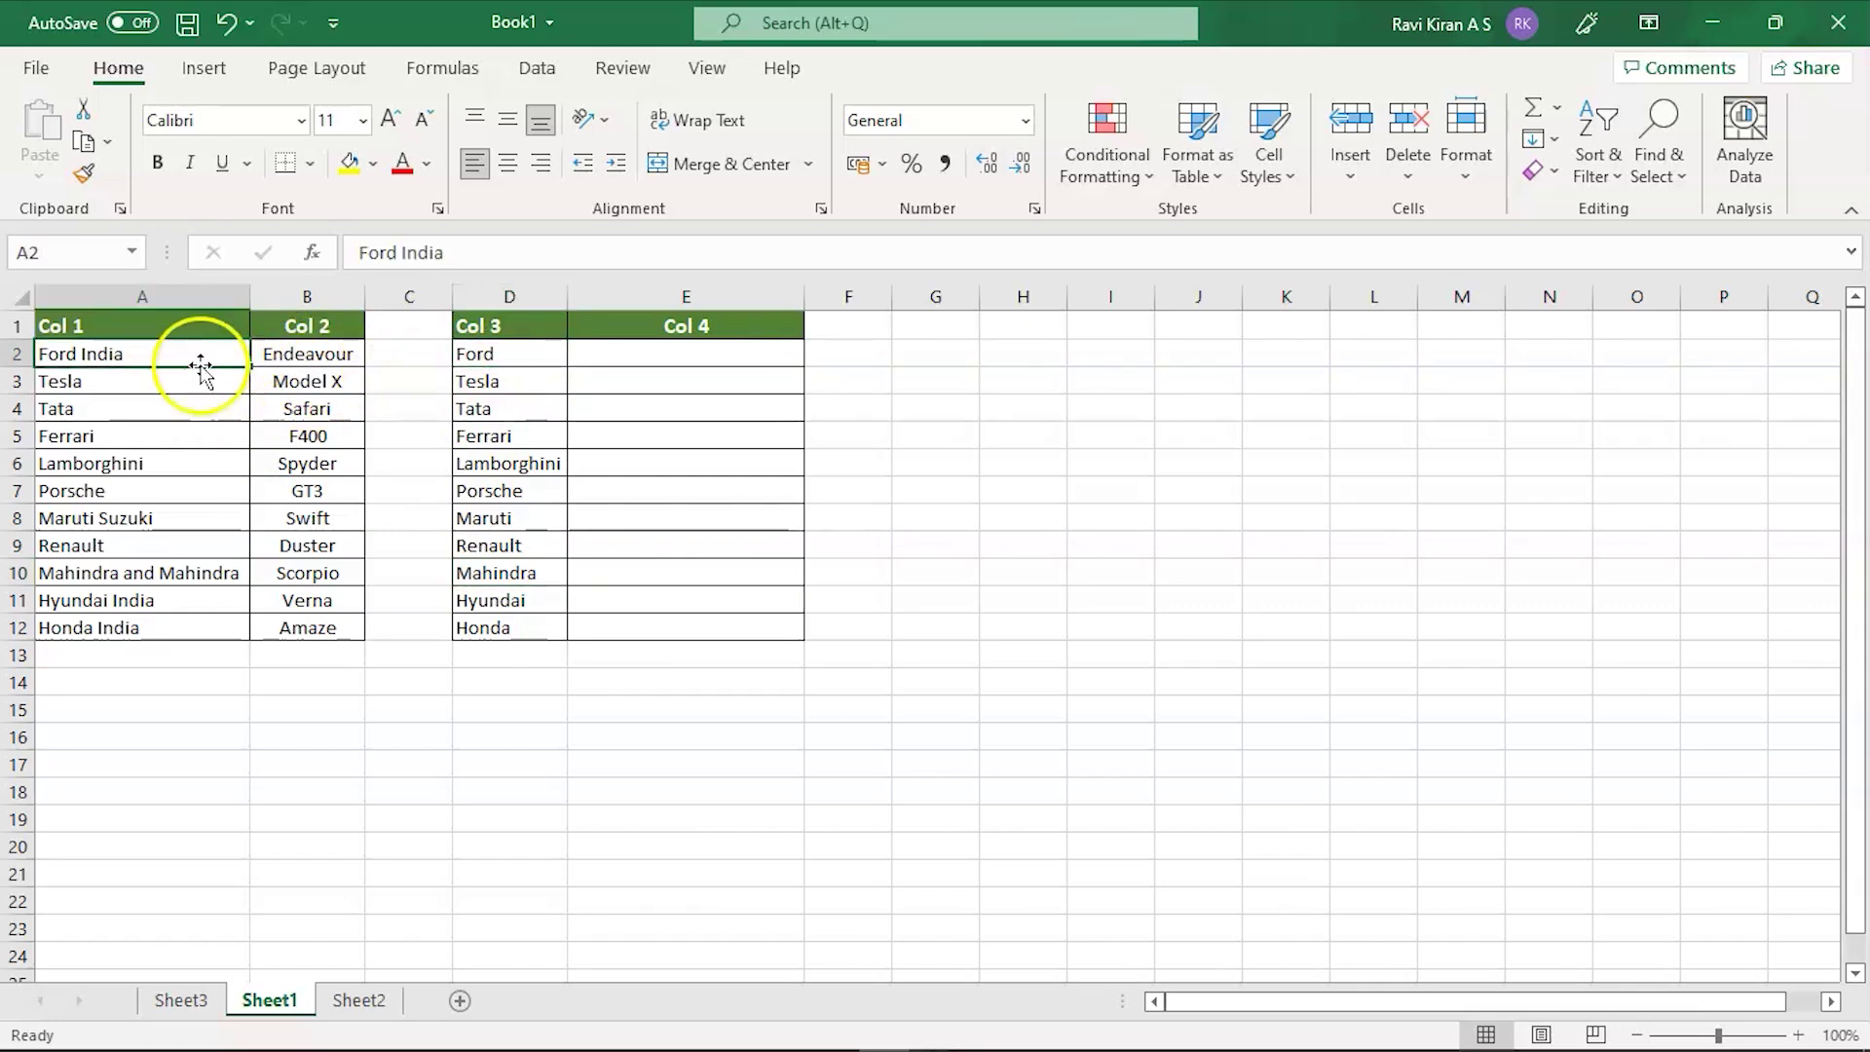
left_click(482, 378)
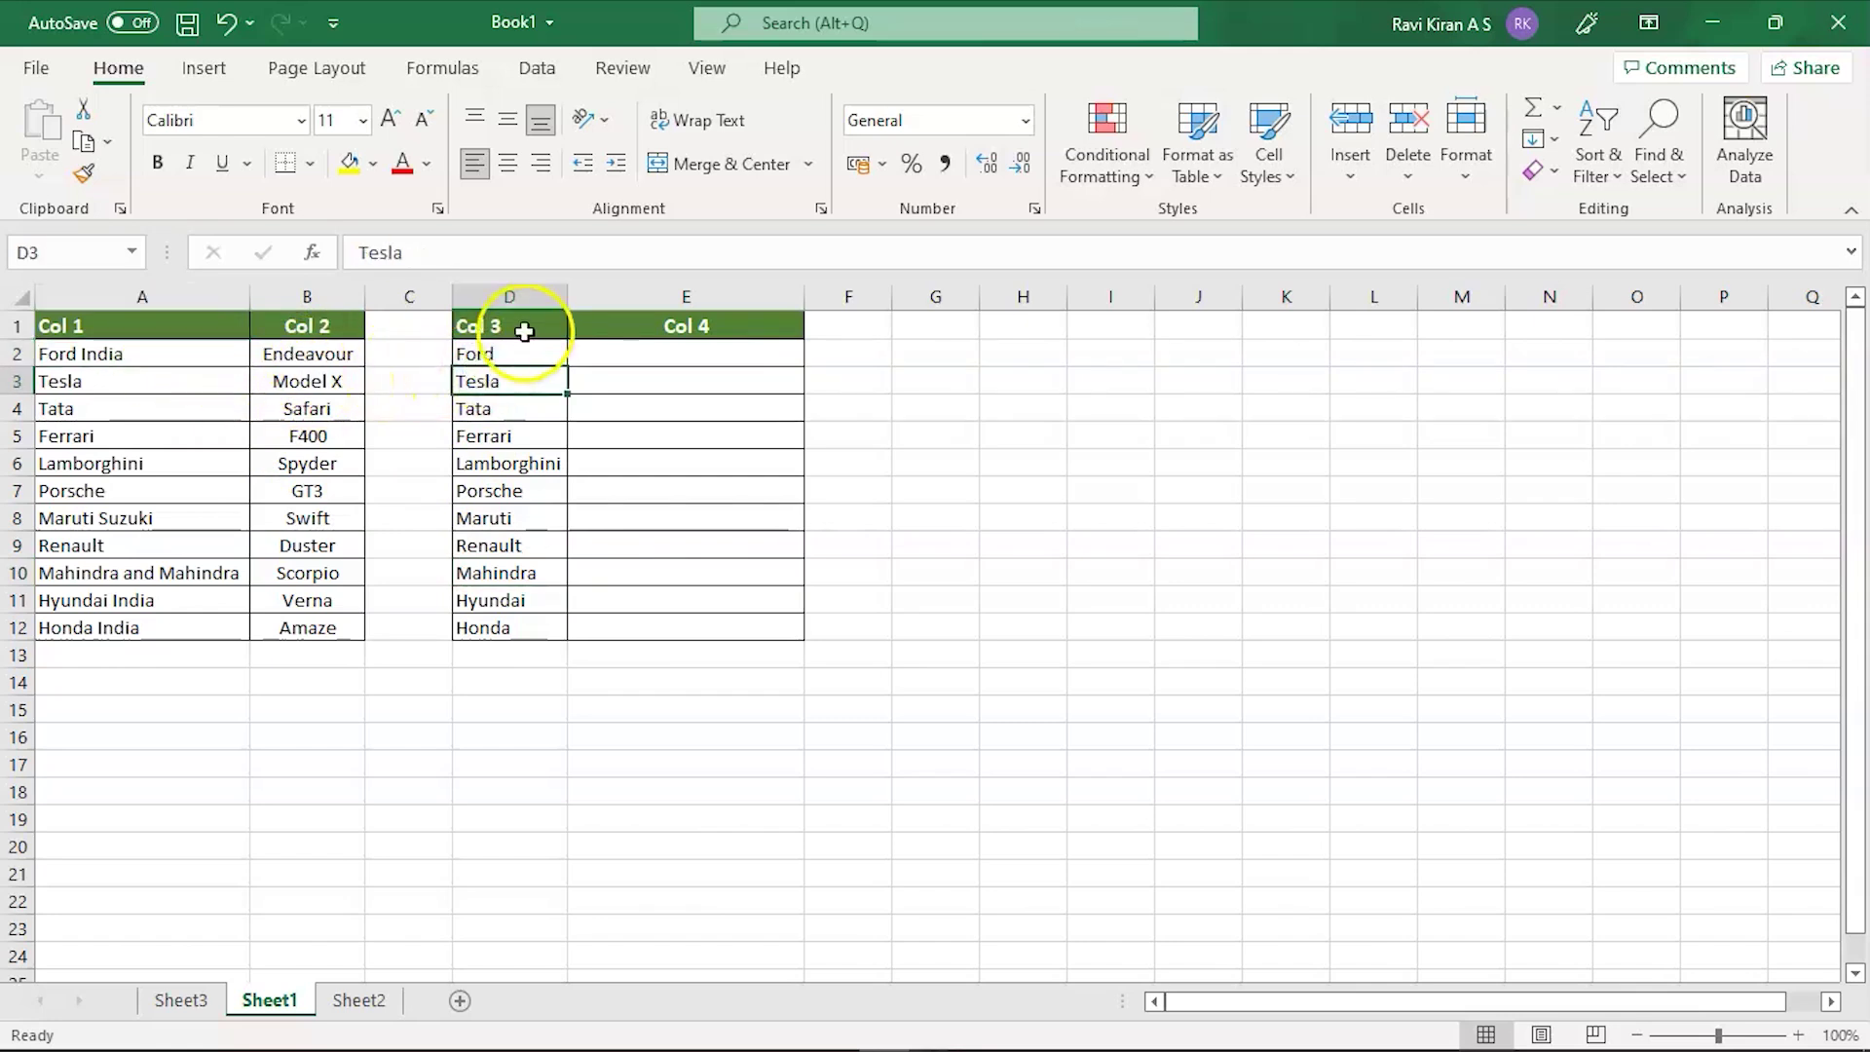
left_click(505, 355)
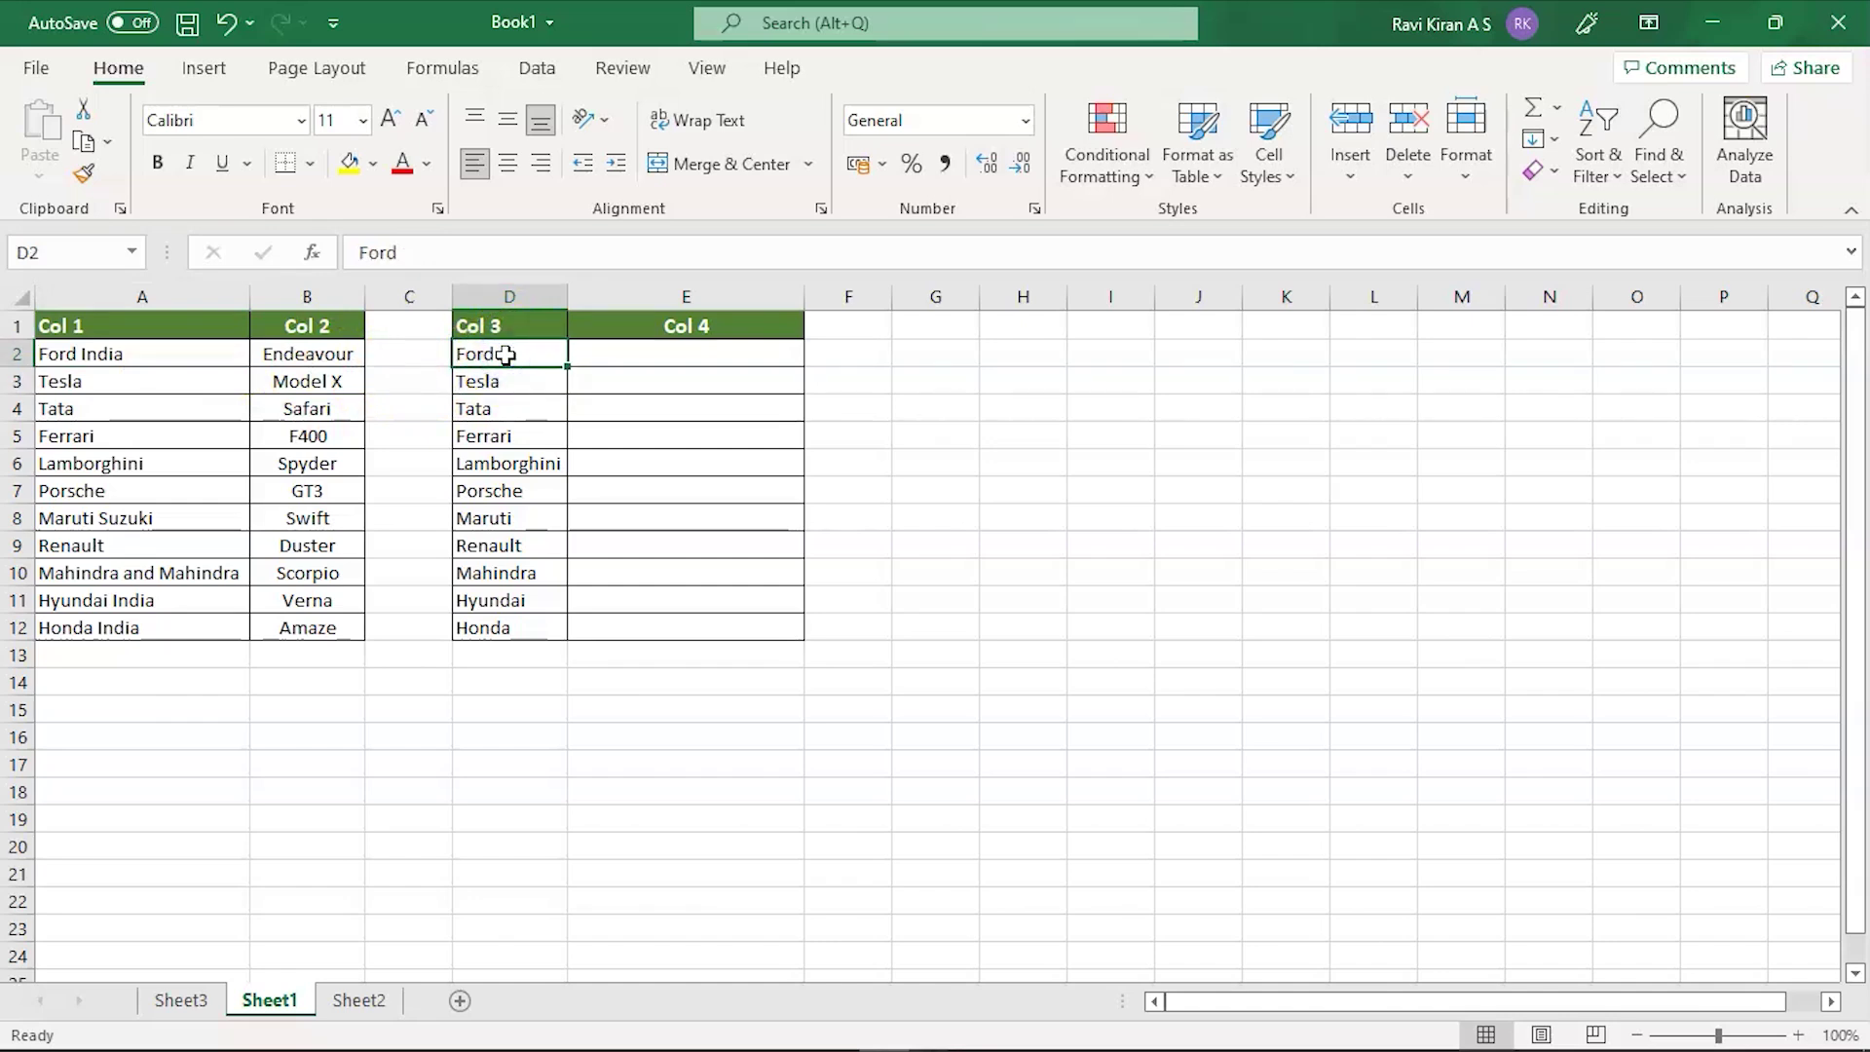
Start a VLOOKUP formula in E2, fixing the mistyped function name
left_click(610, 364)
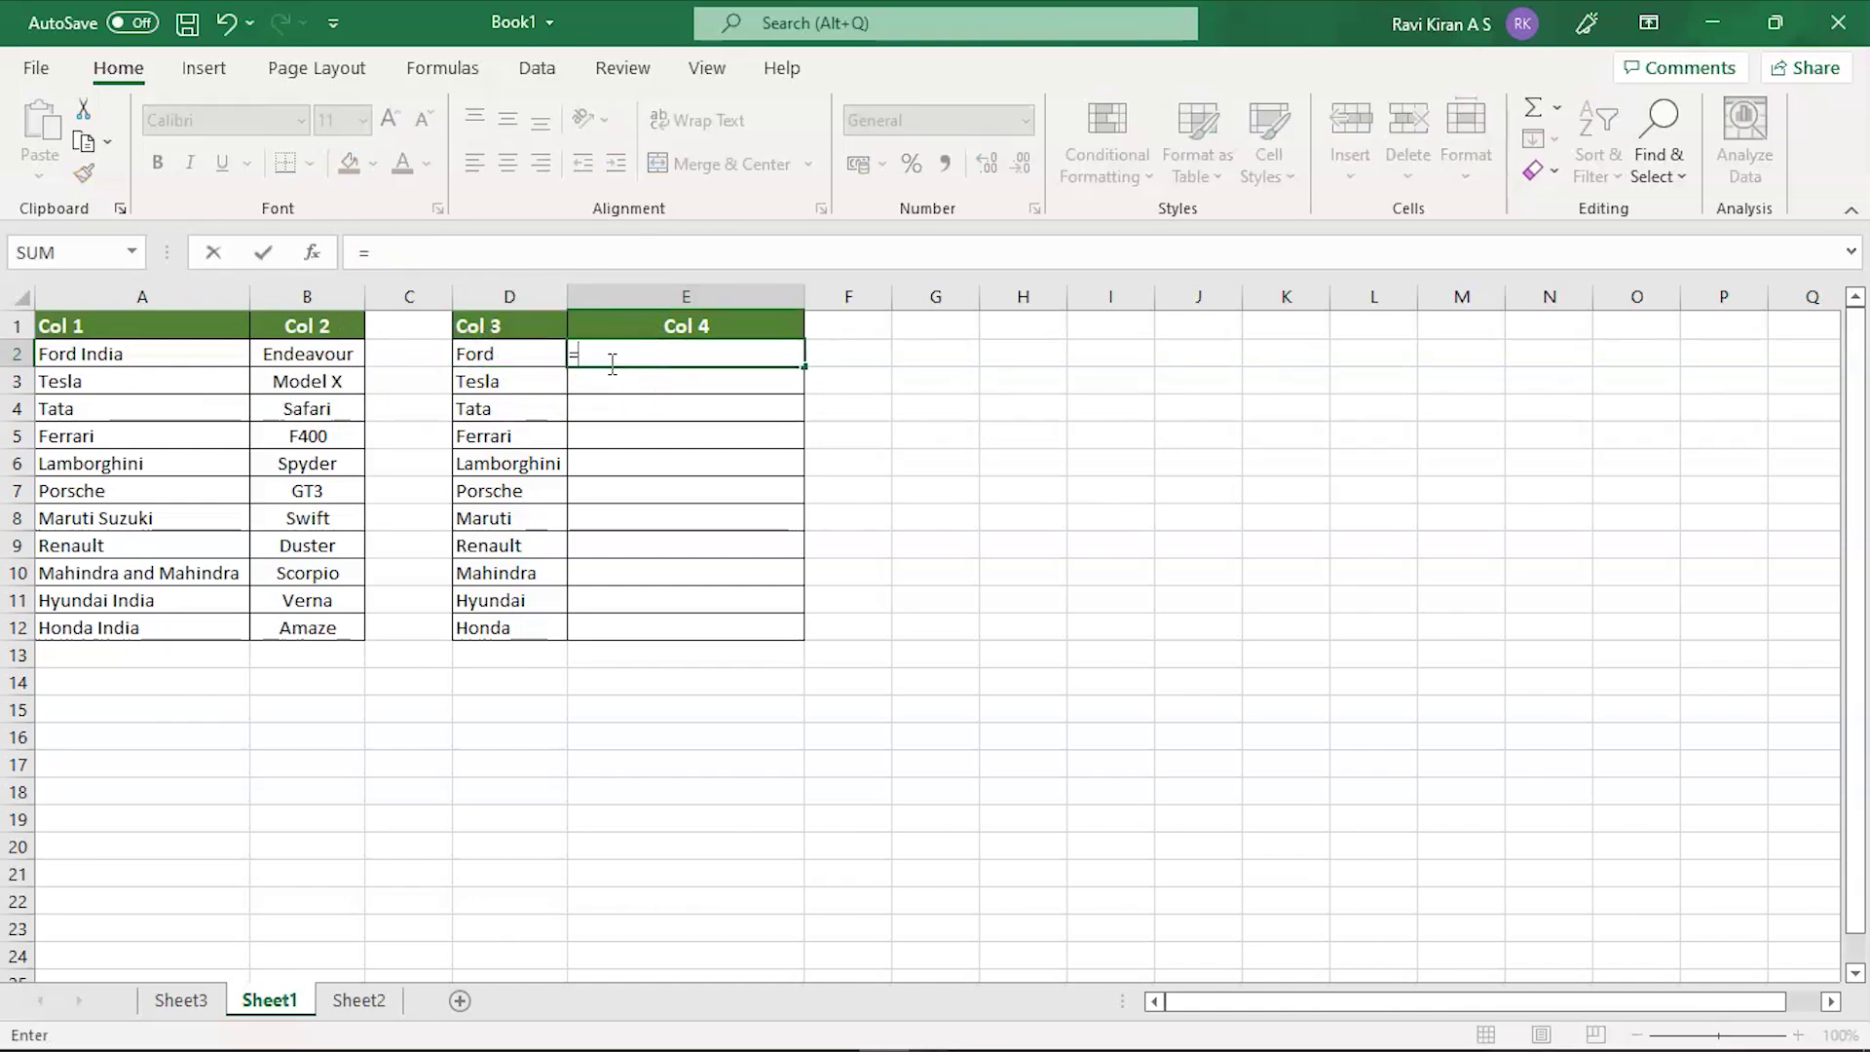
type("V")
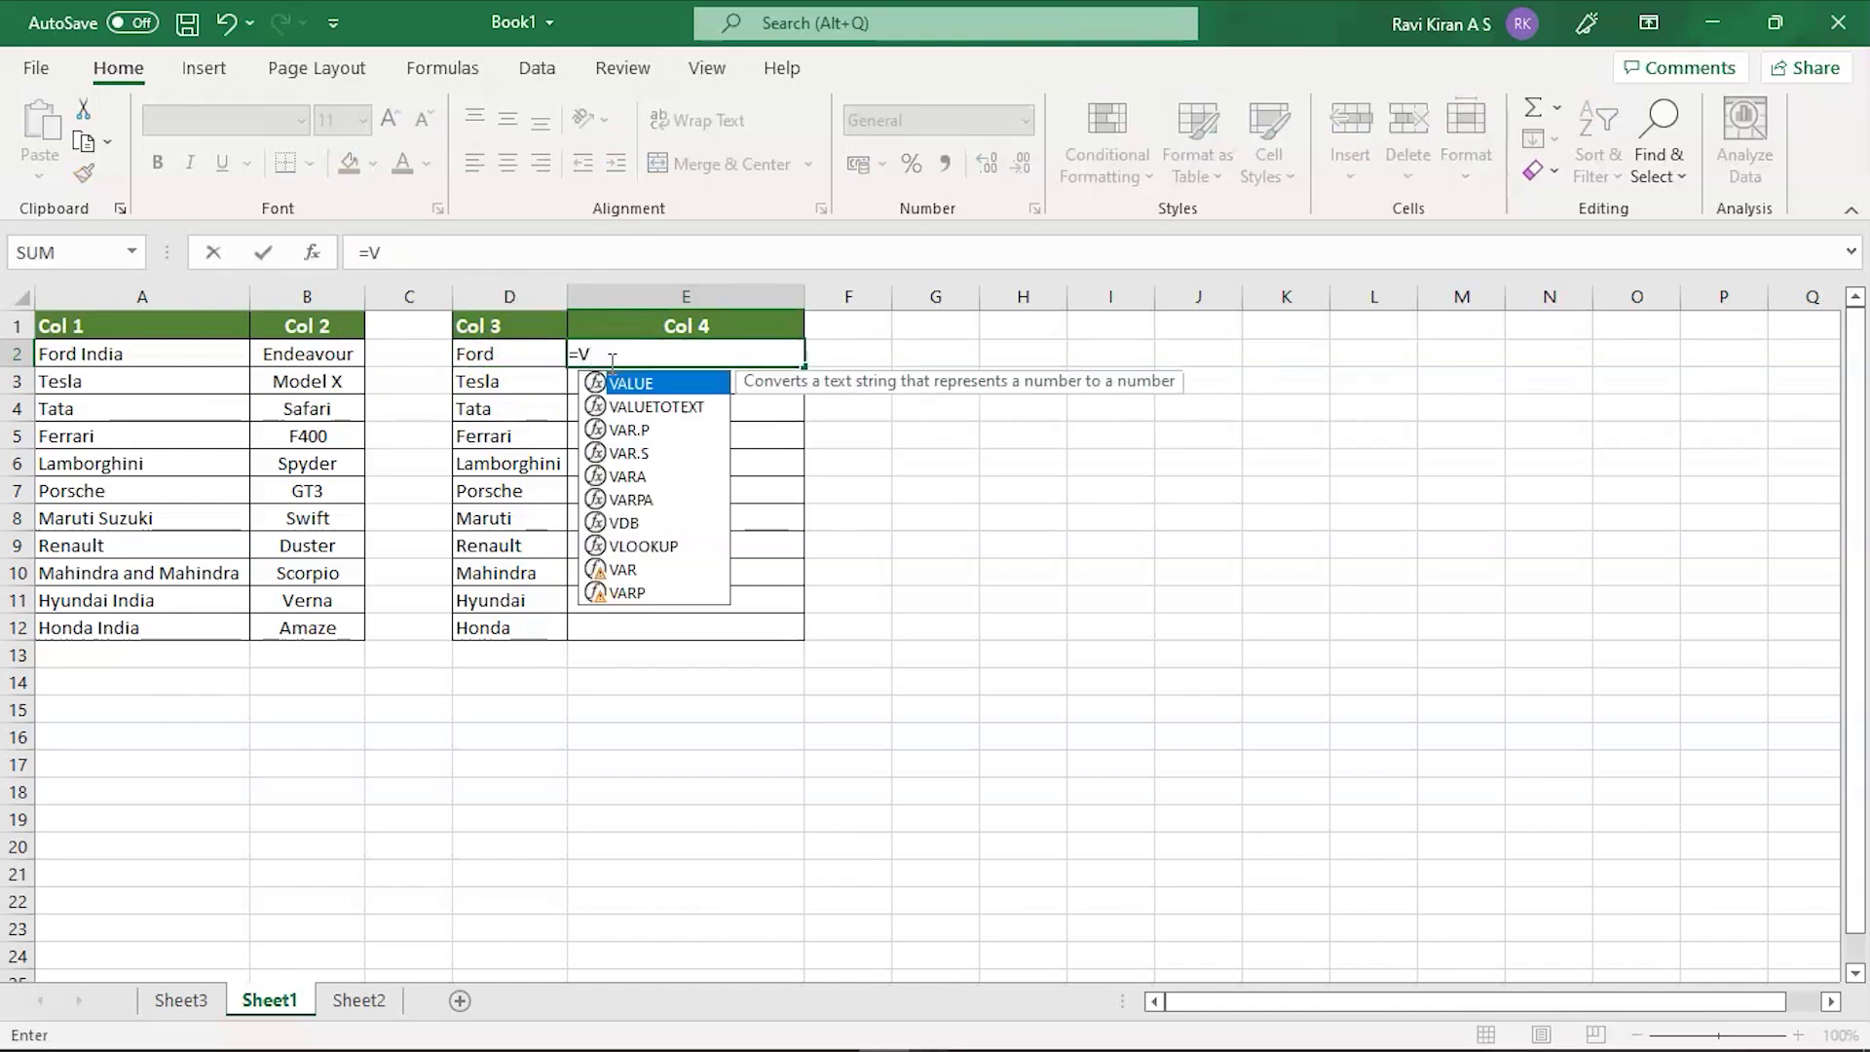
type("loo")
key("Right")
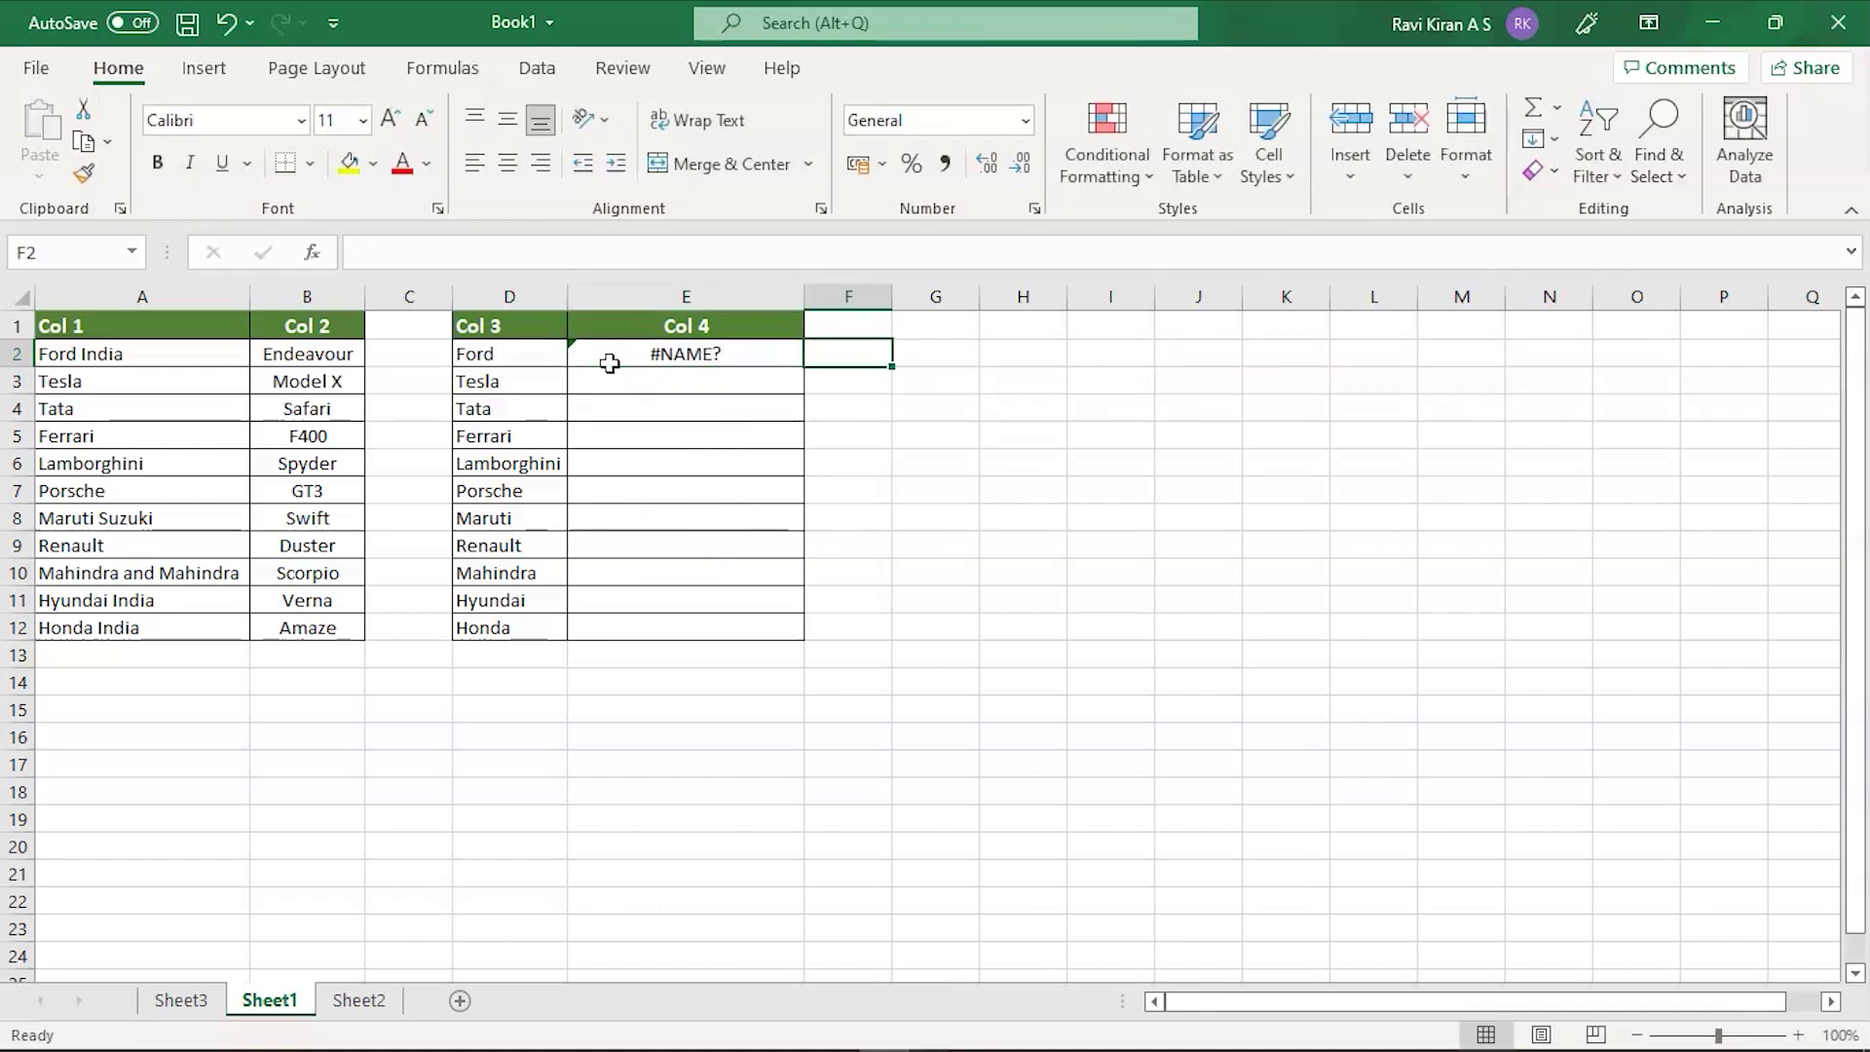
left_click(608, 361)
double_click(626, 359)
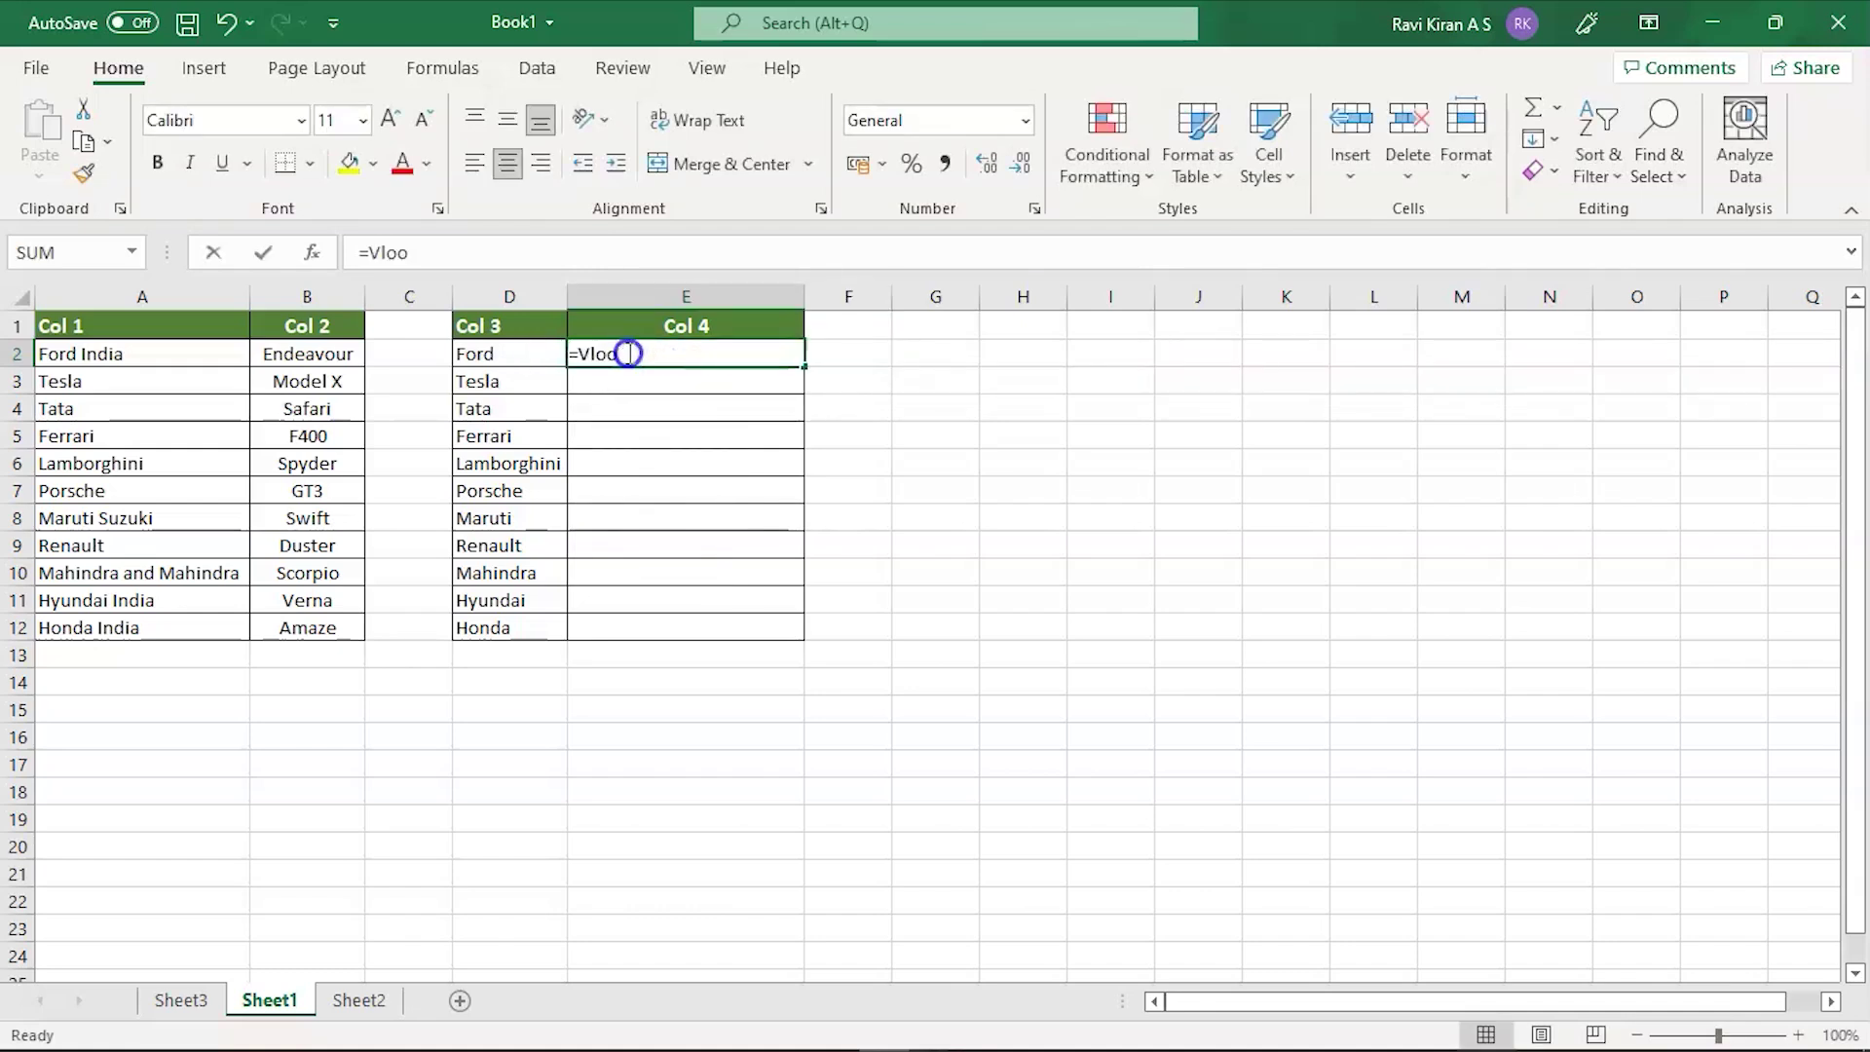
type("k")
key("Tab")
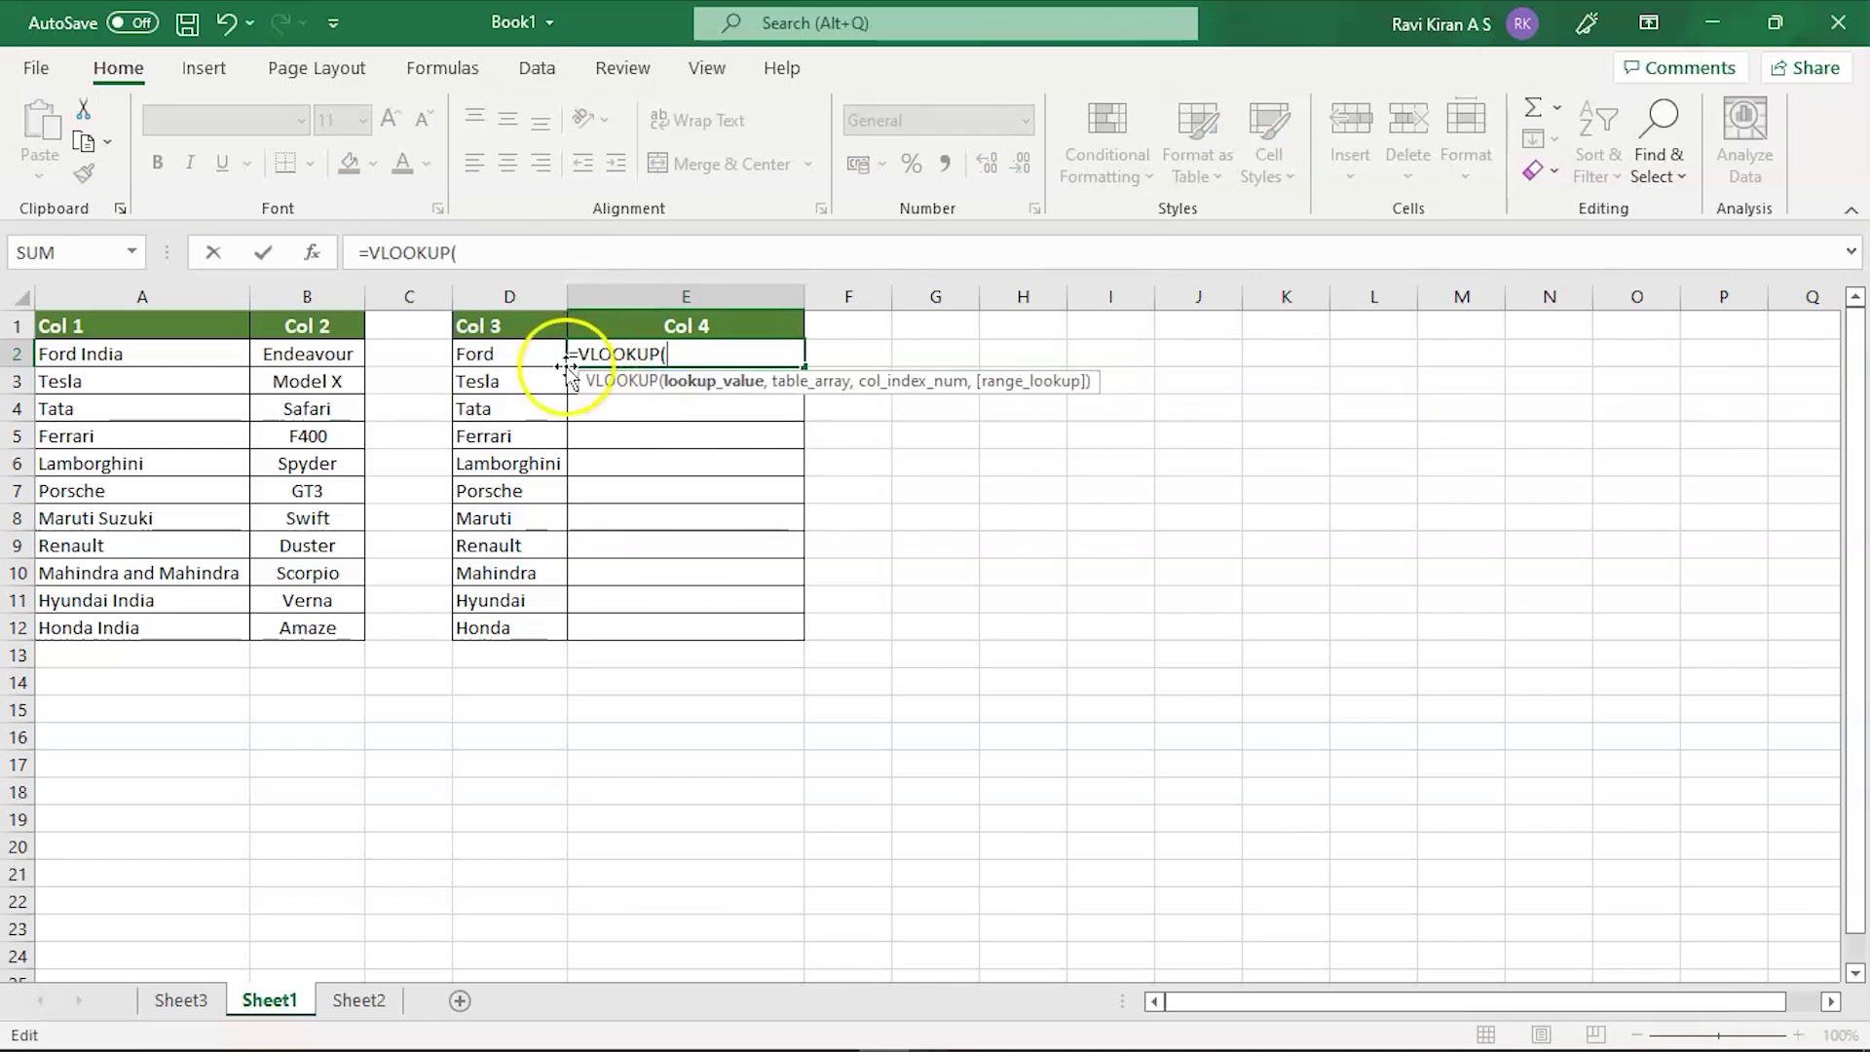
Complete E2 as =VLOOKUP(D2&"*",$A$2:$A$12,1,0), returning Ford India
left_click(506, 358)
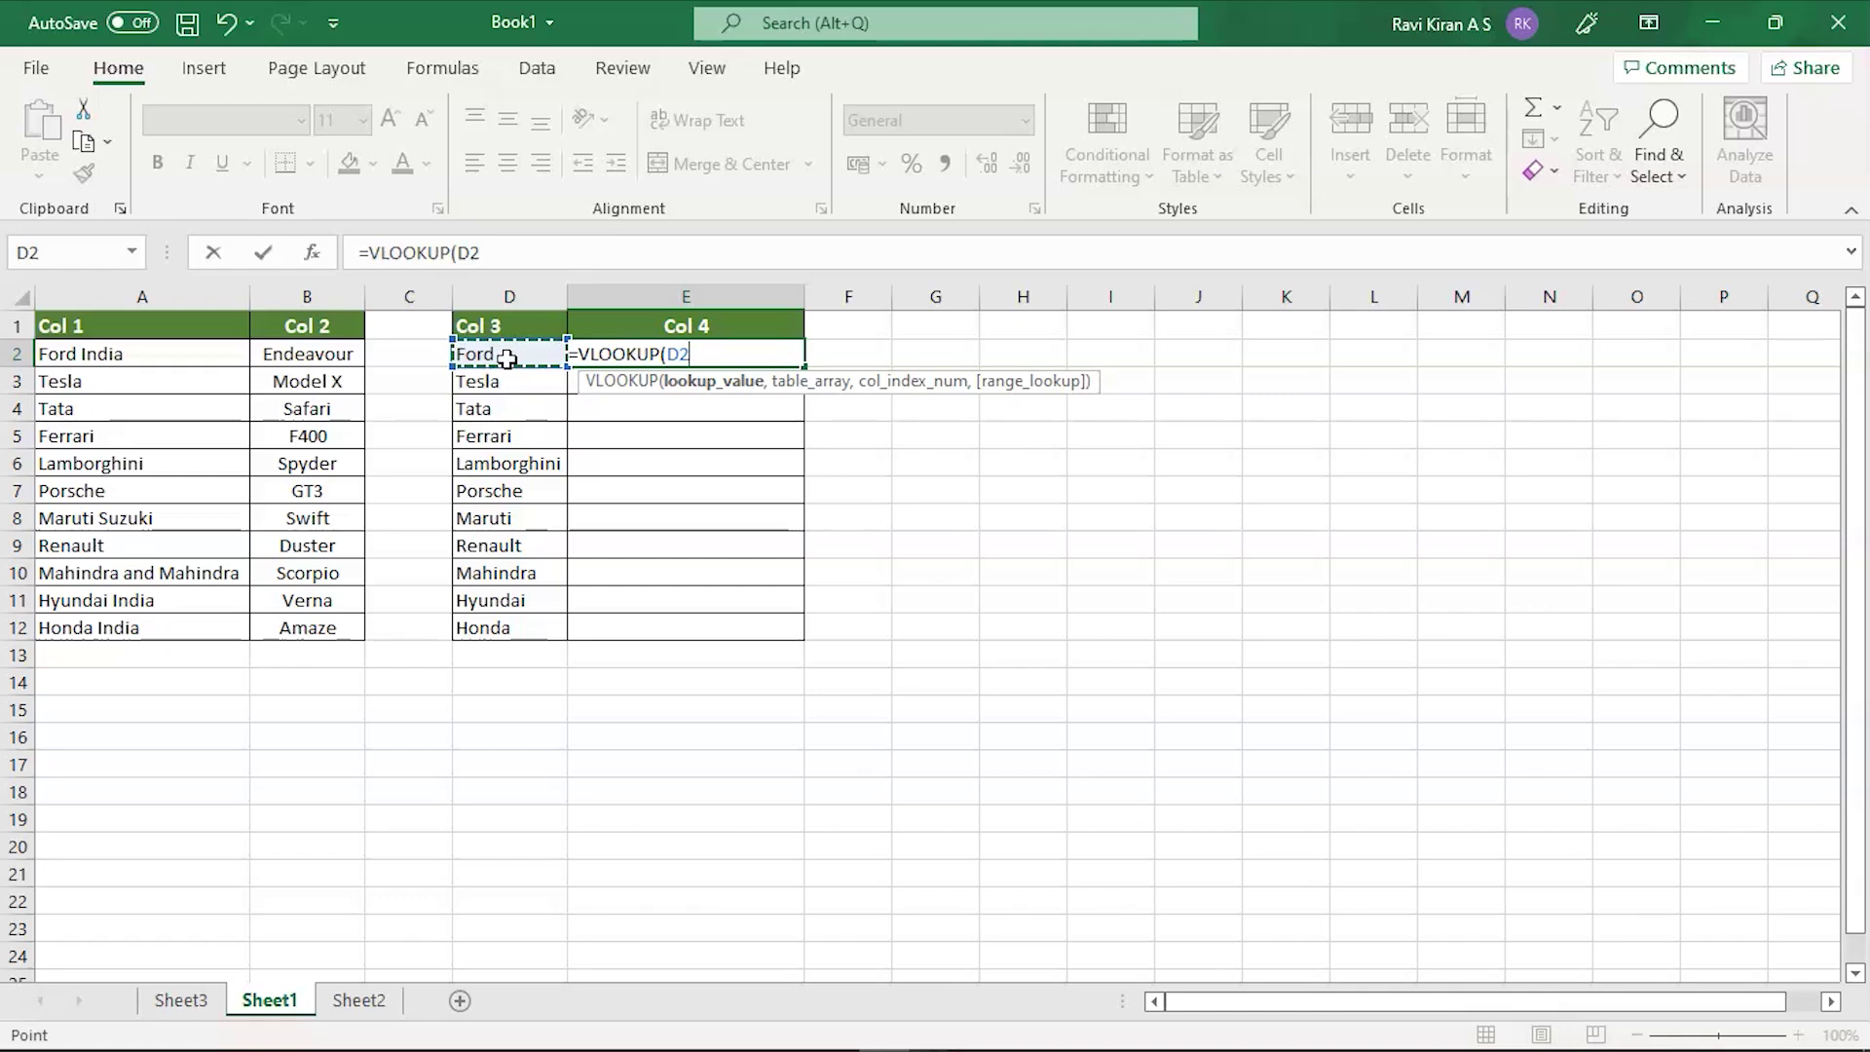
type("&\"*")
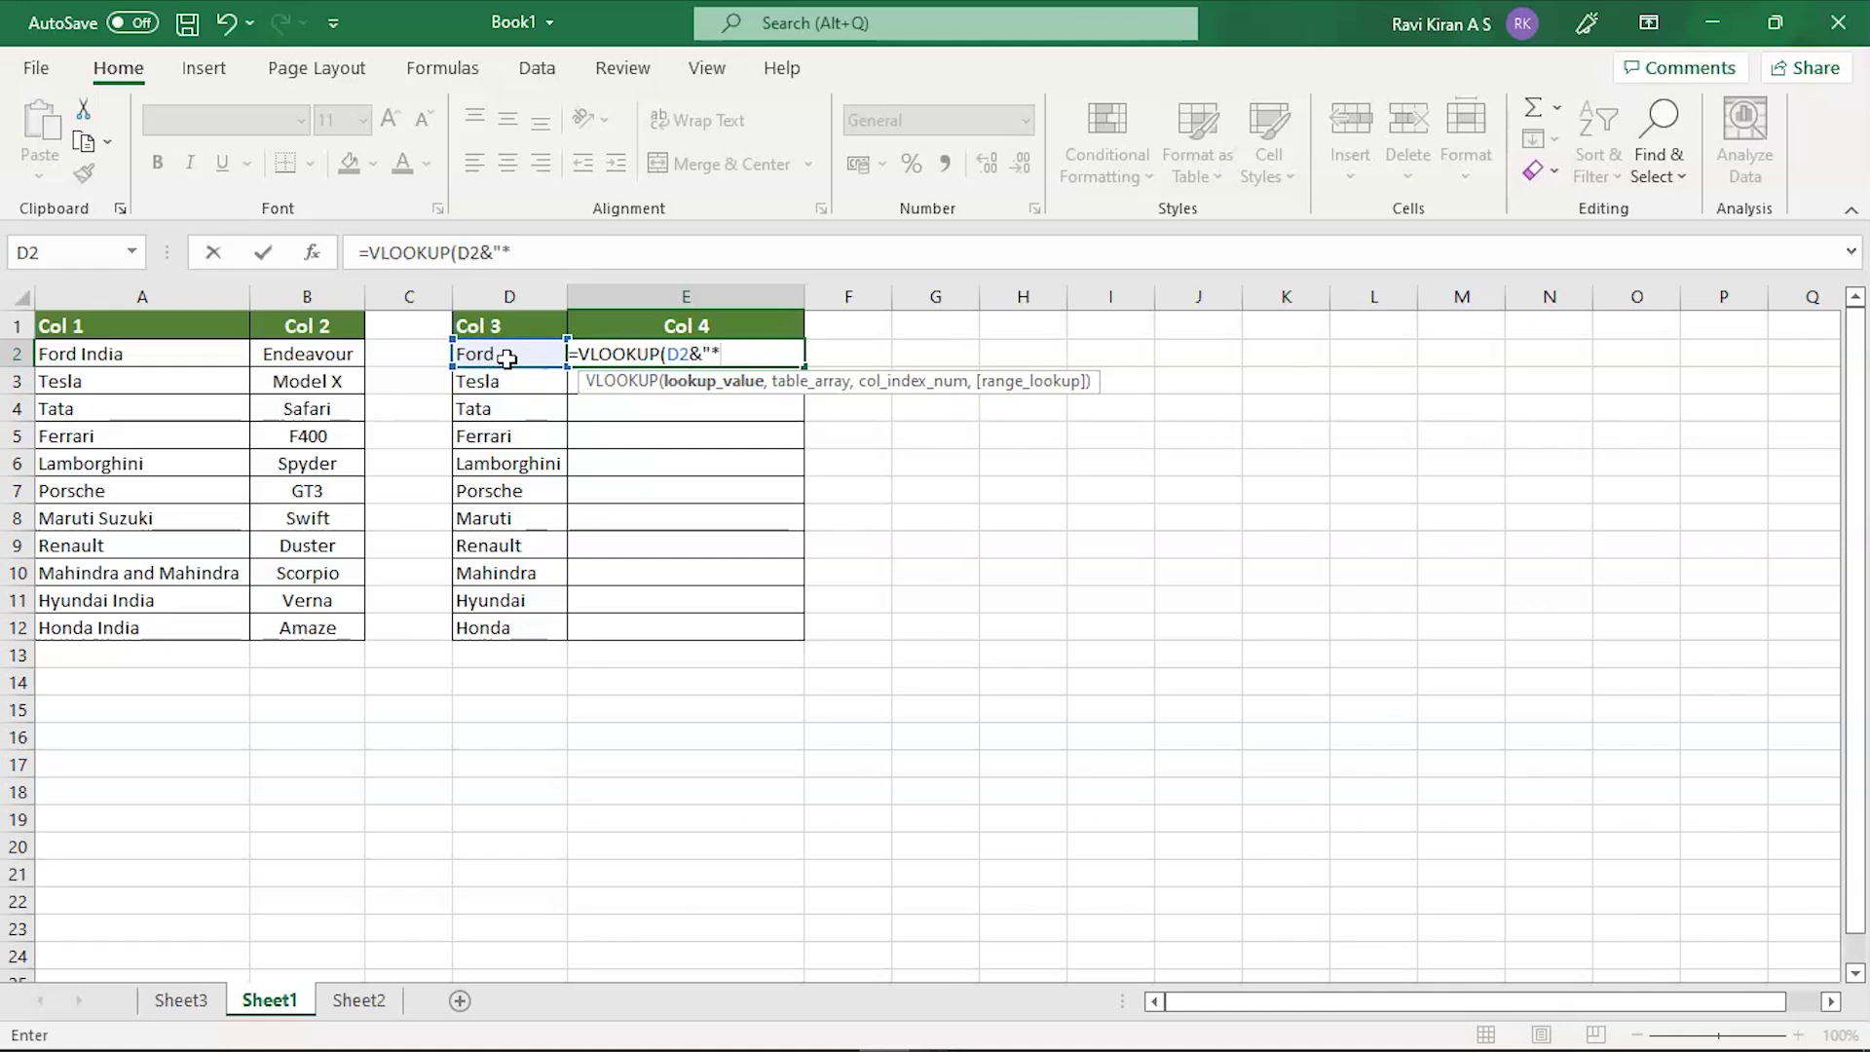
type("\"")
type(",")
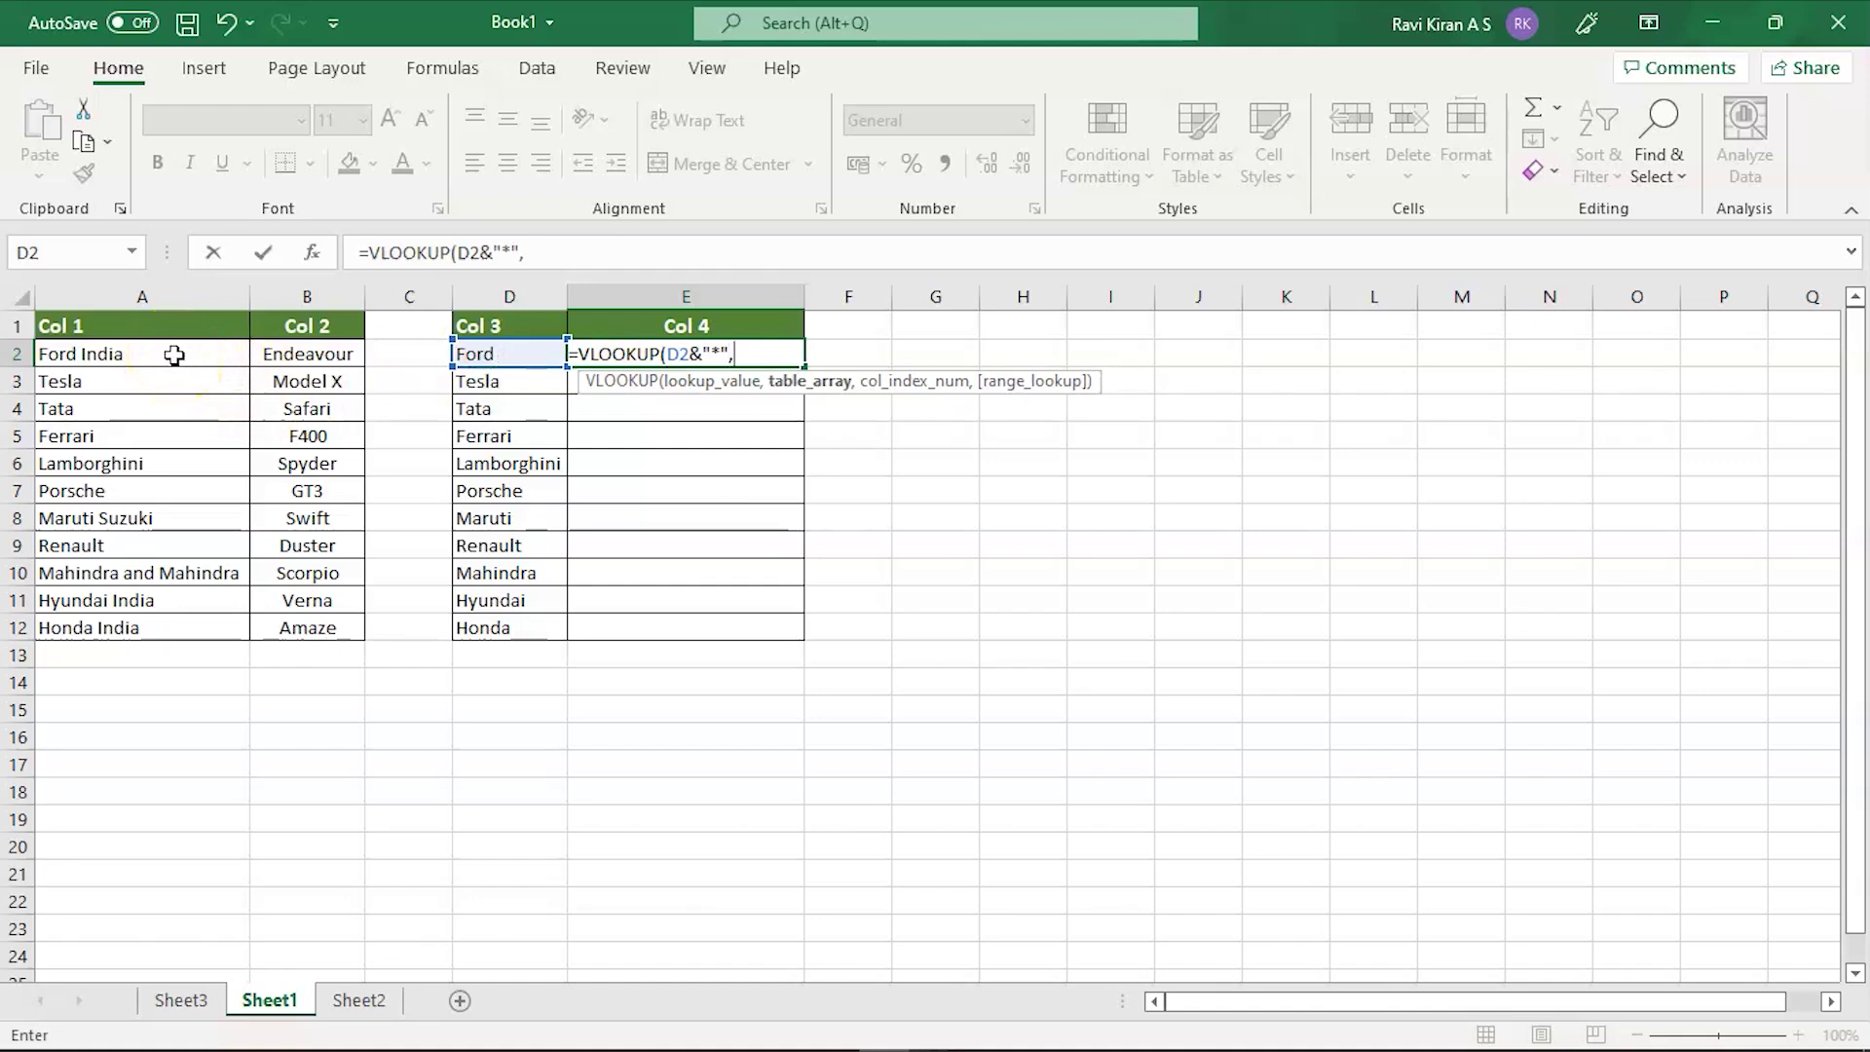
left_click_drag(174, 355, 161, 631)
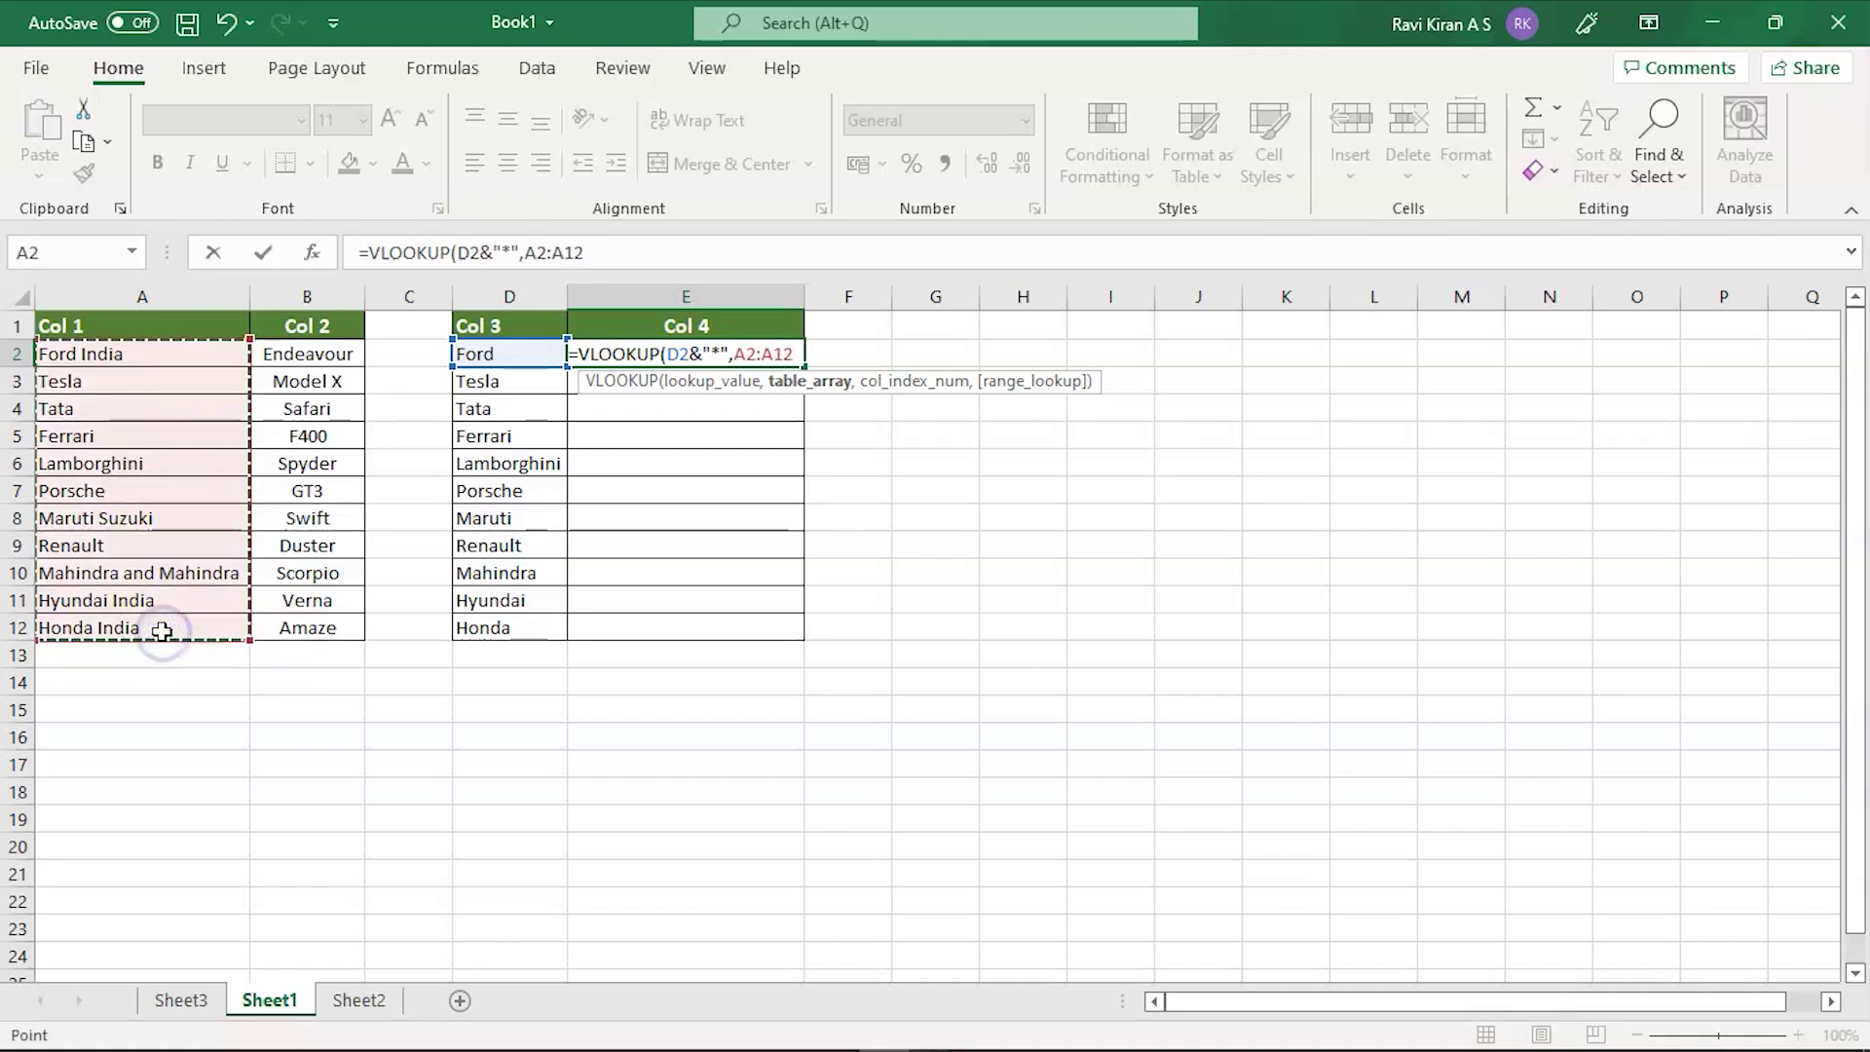
key("F4")
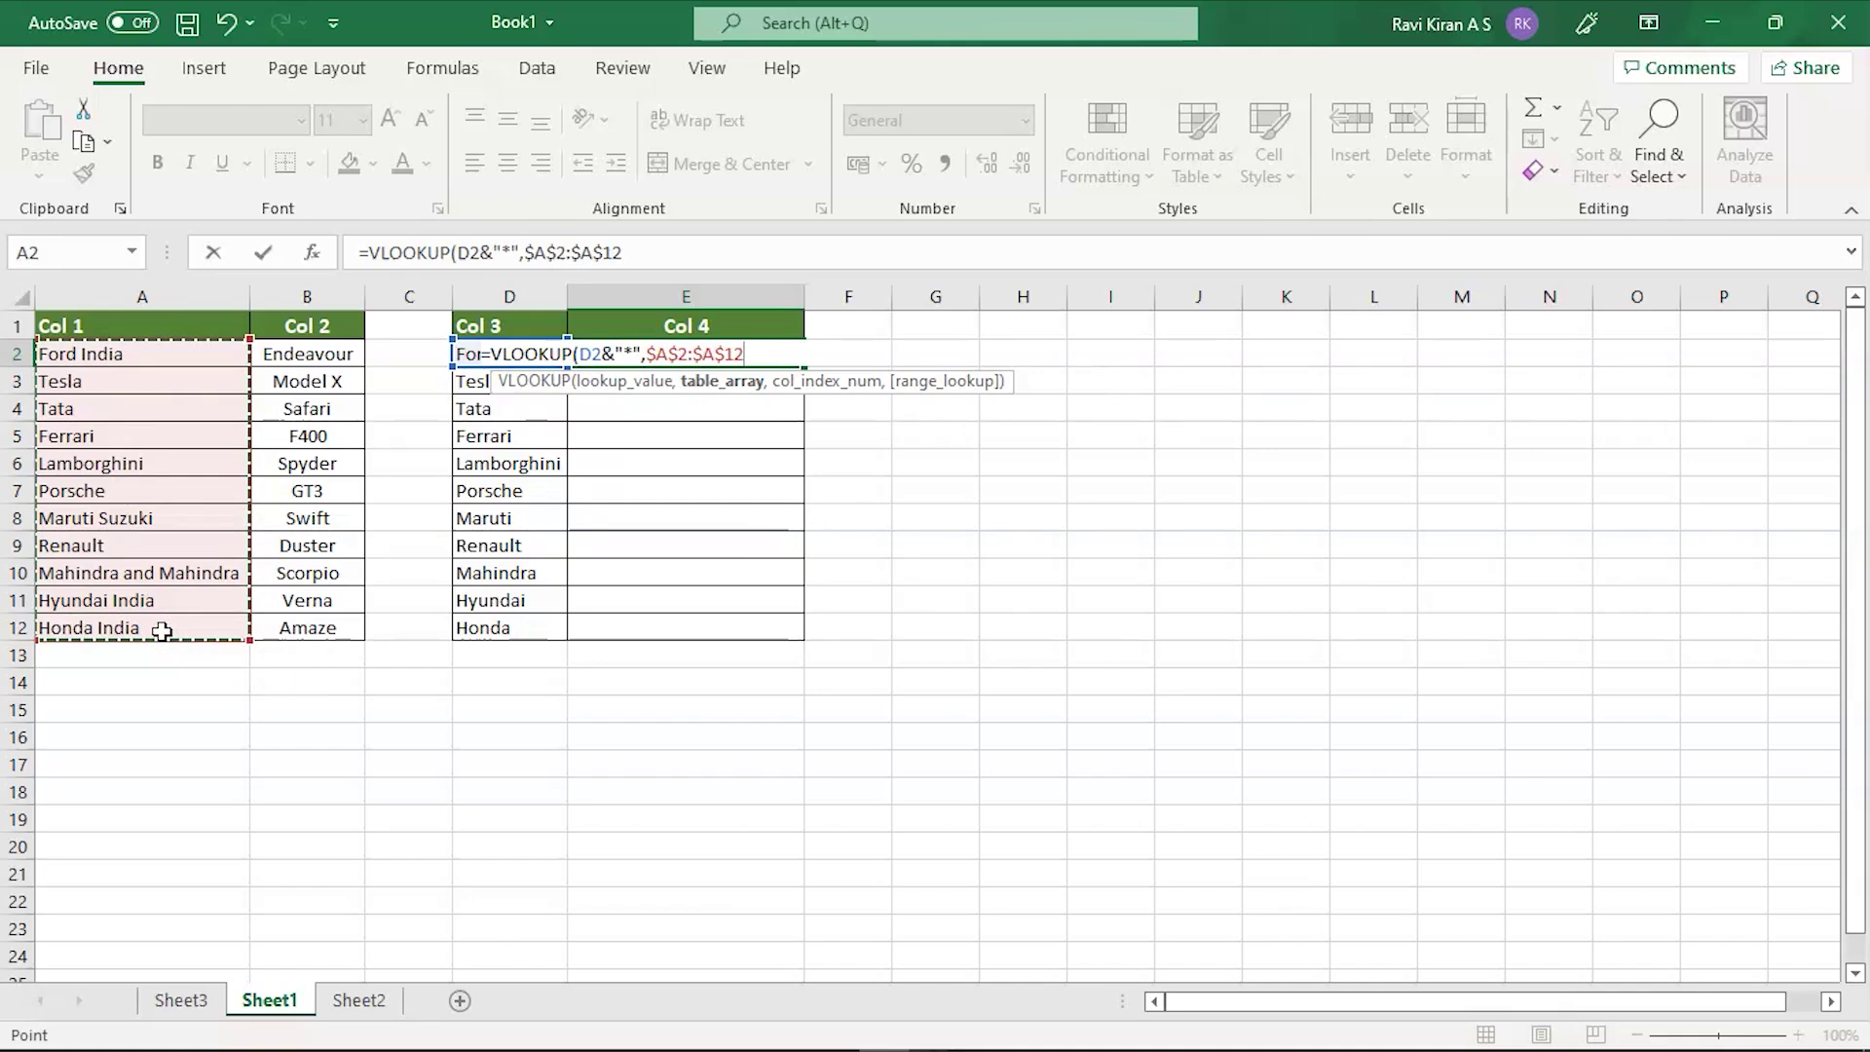
type(",1")
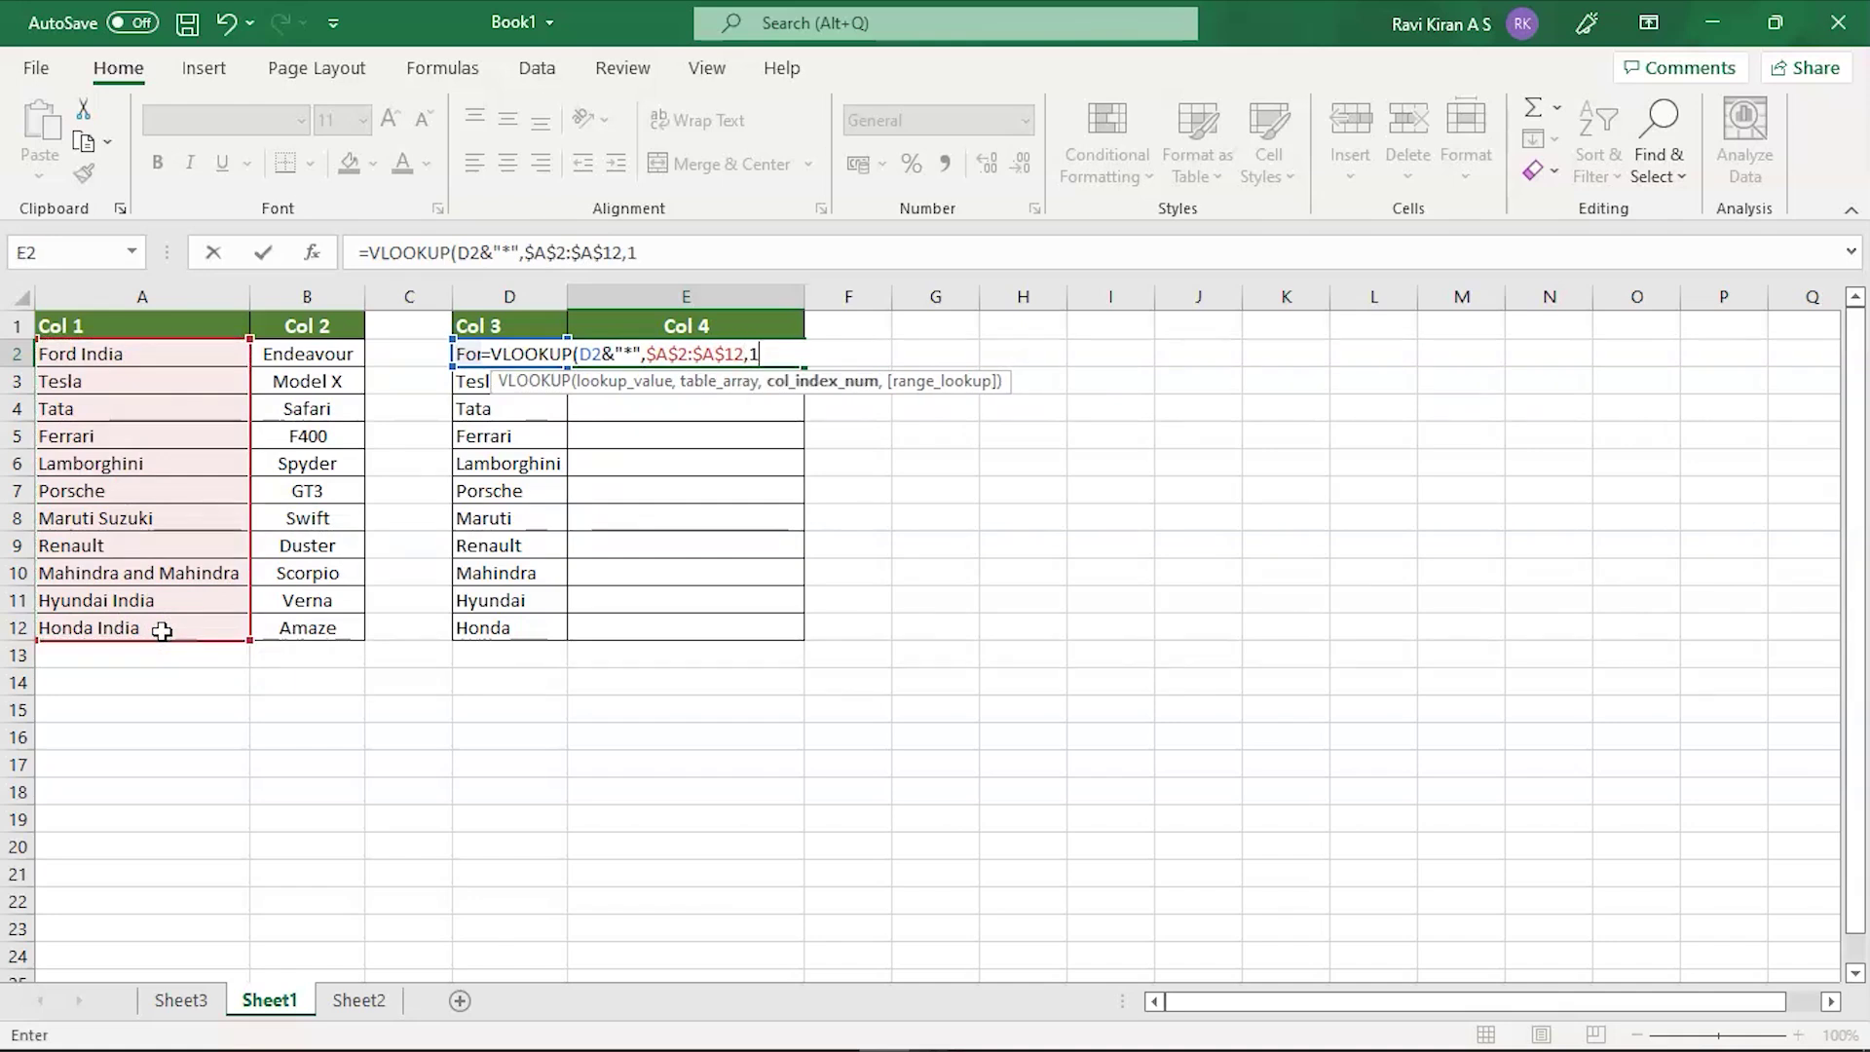
type(",")
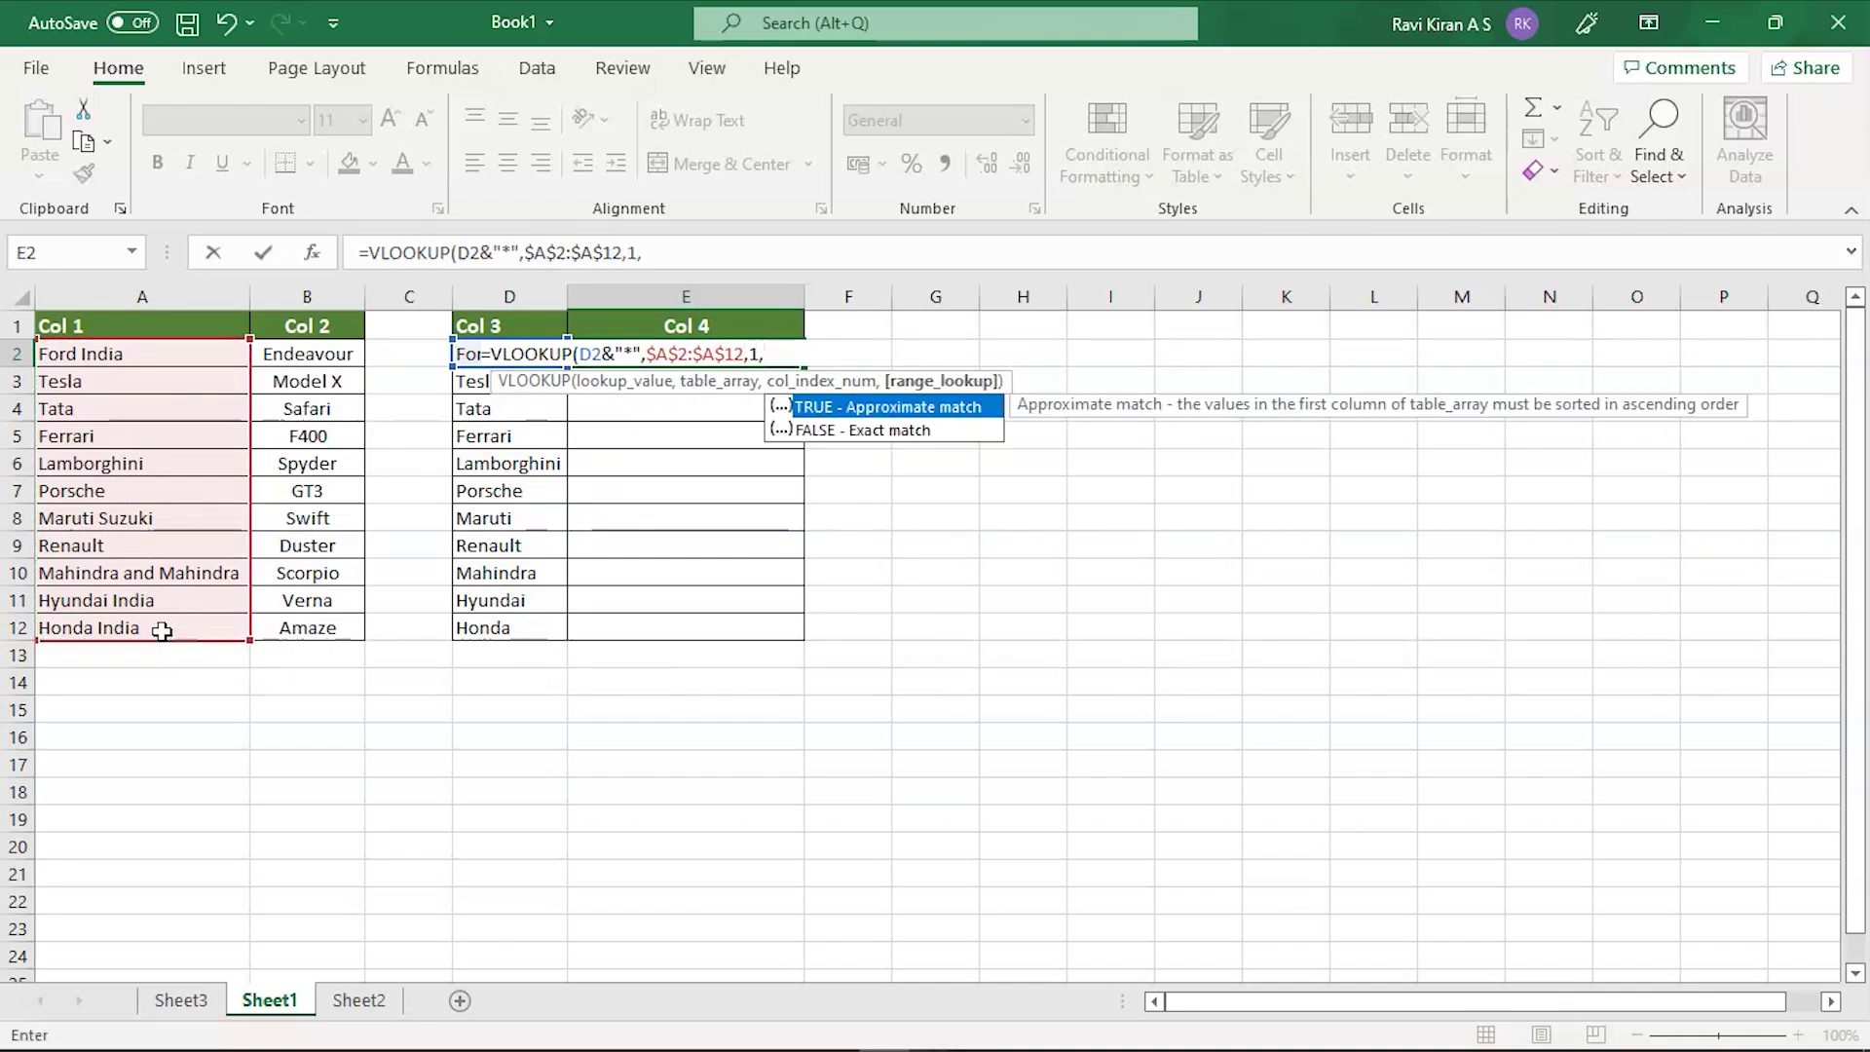
type("0)")
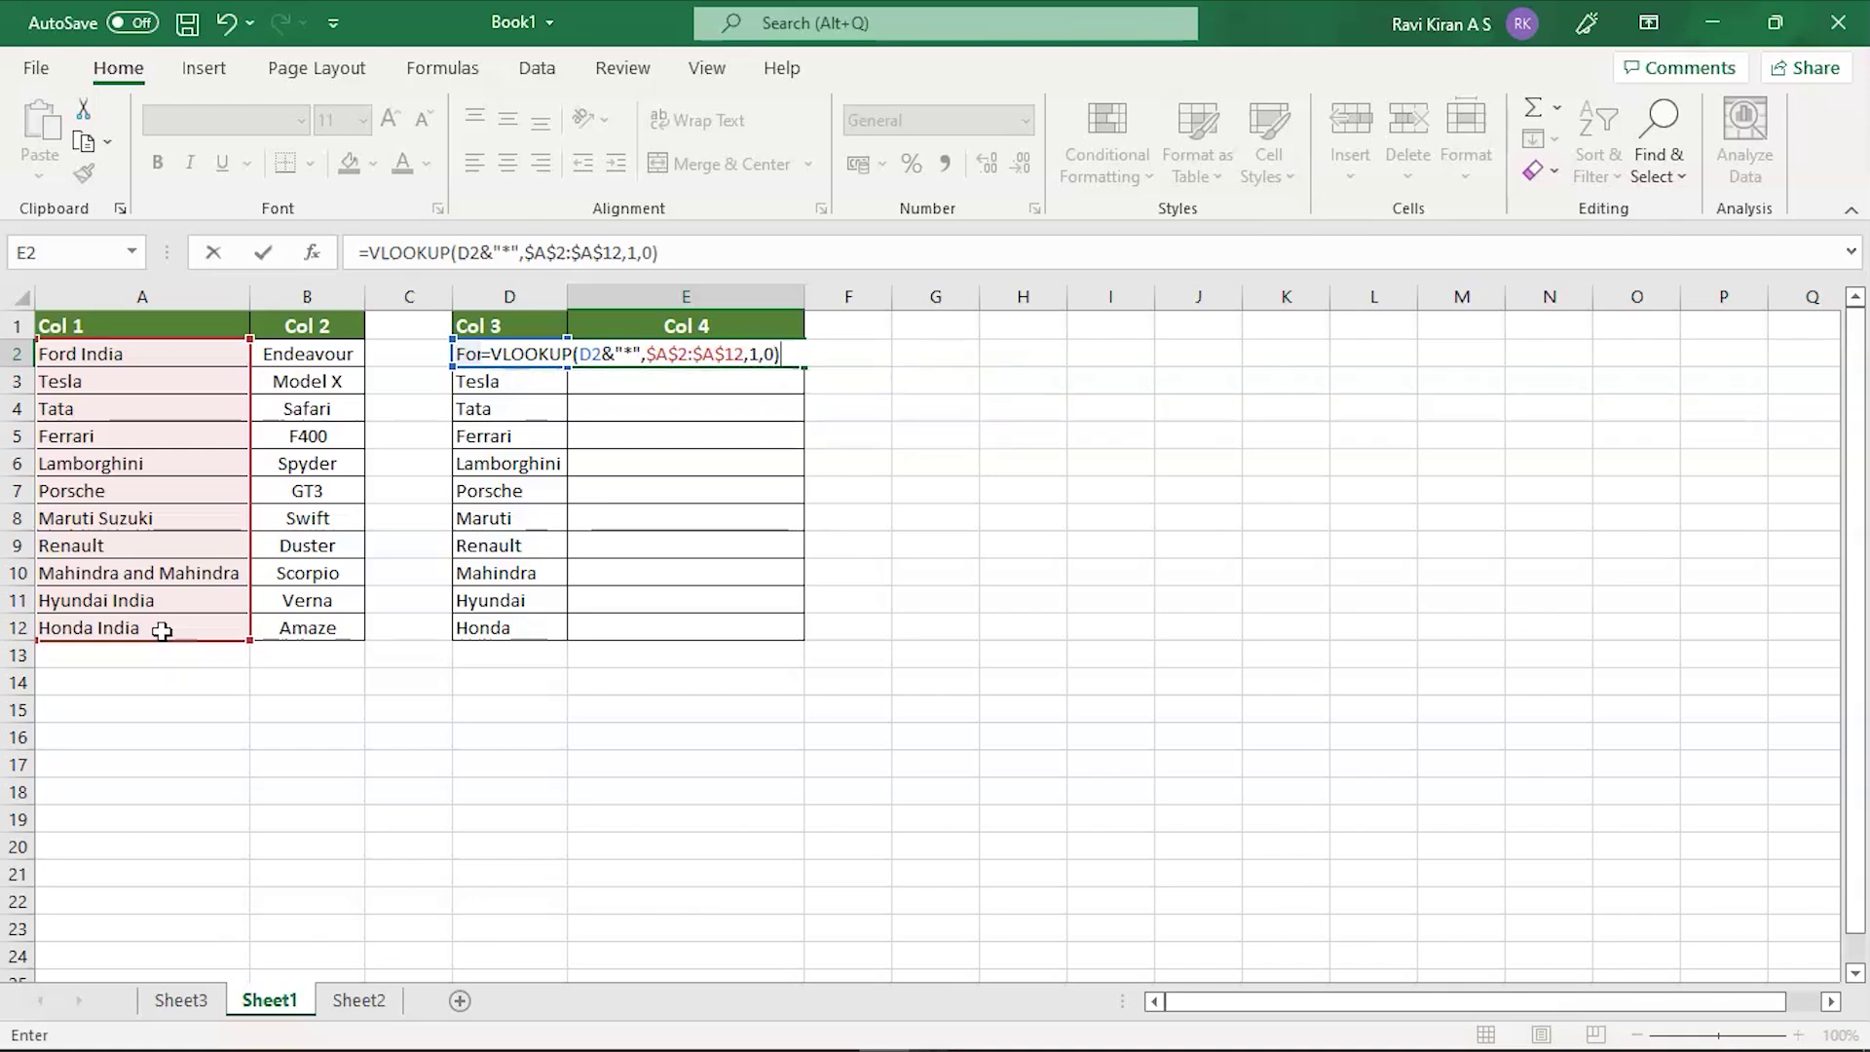
key("Return")
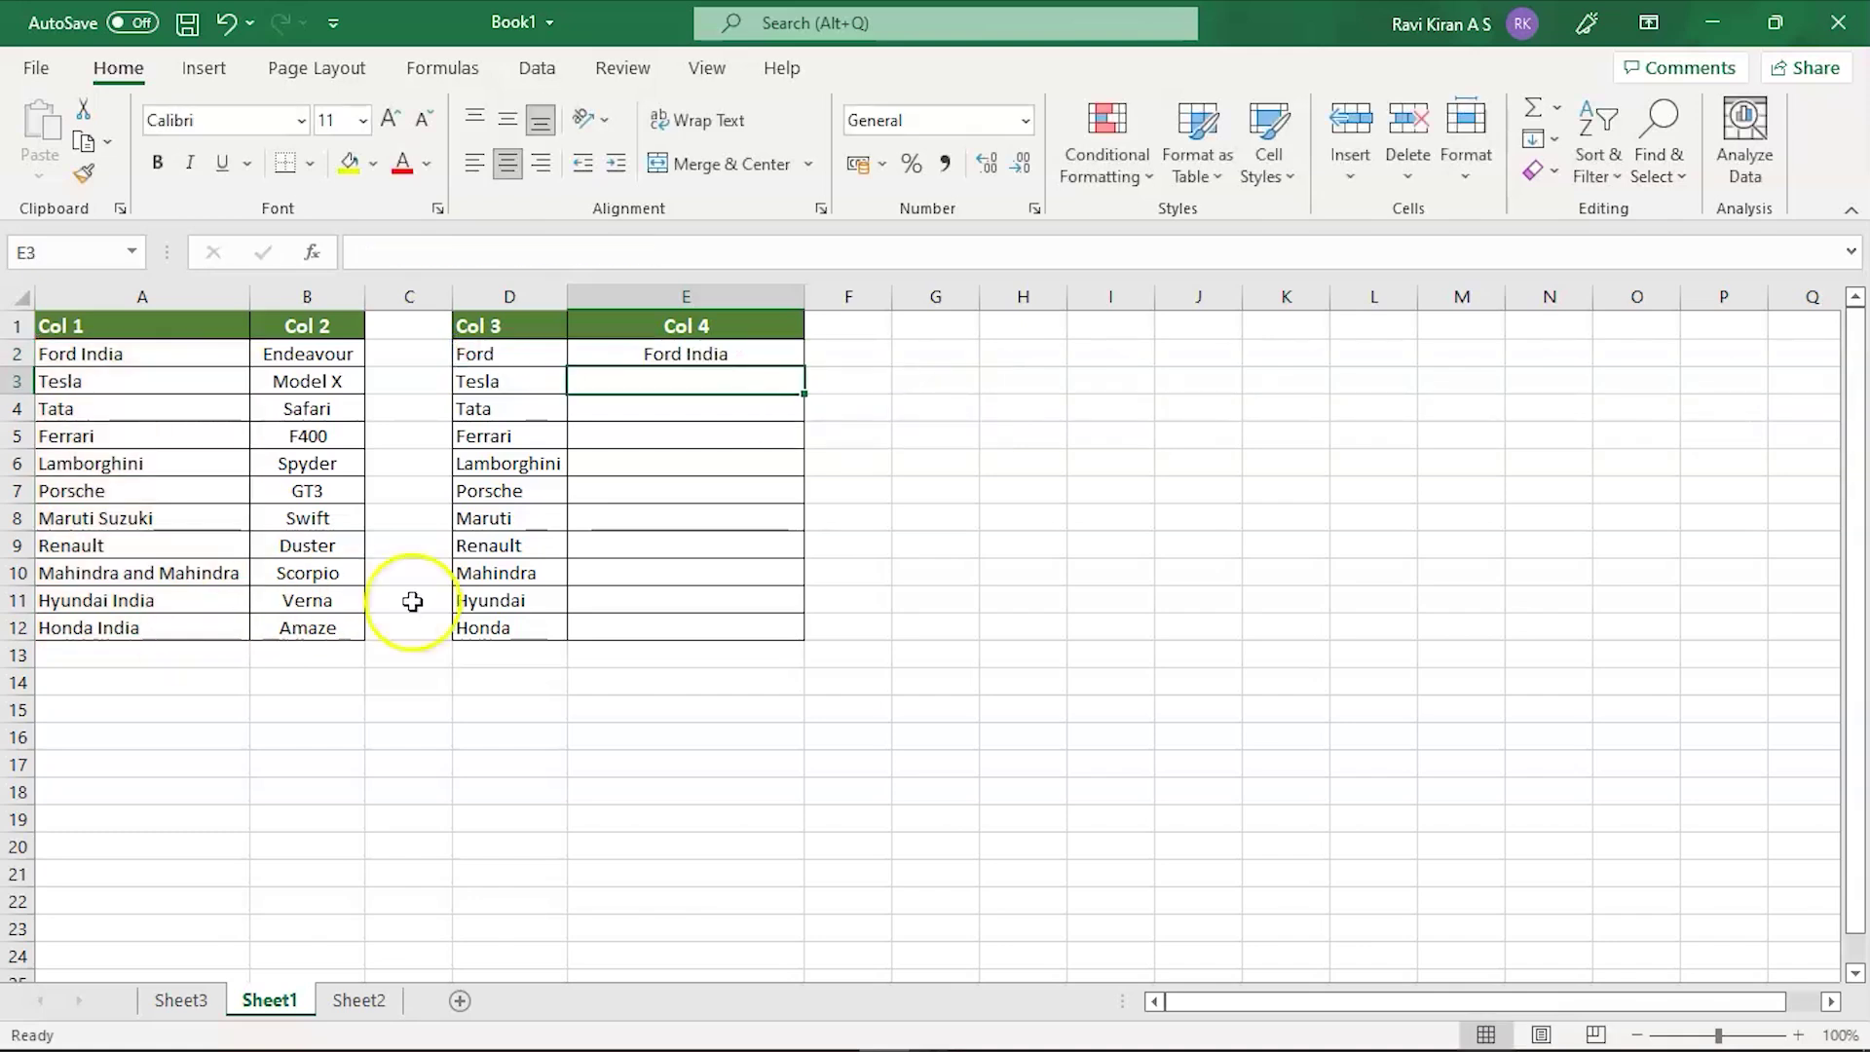
Fill the E2 wildcard lookup down to E12, e.g. Mahindra becoming Mahindra and Mahindra
scroll(659, 521, "up", 3)
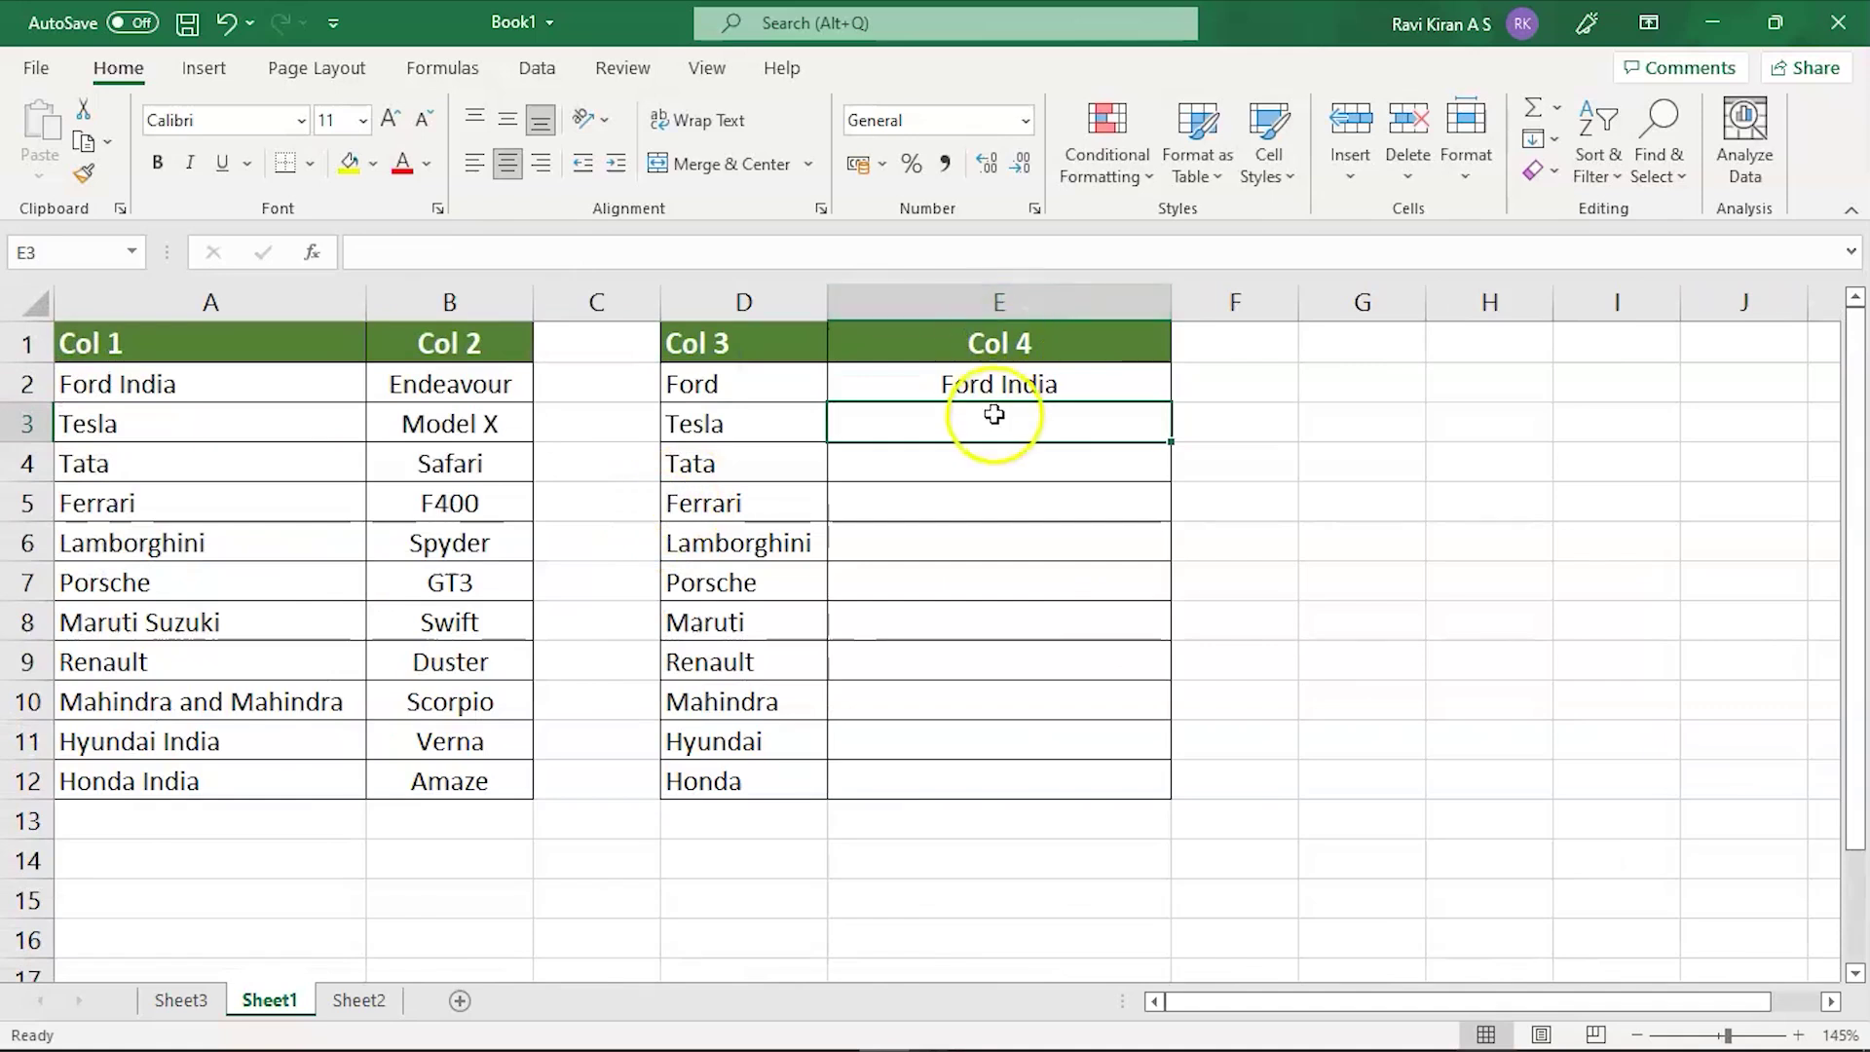
left_click(1000, 379)
left_click_drag(1171, 401, 1177, 787)
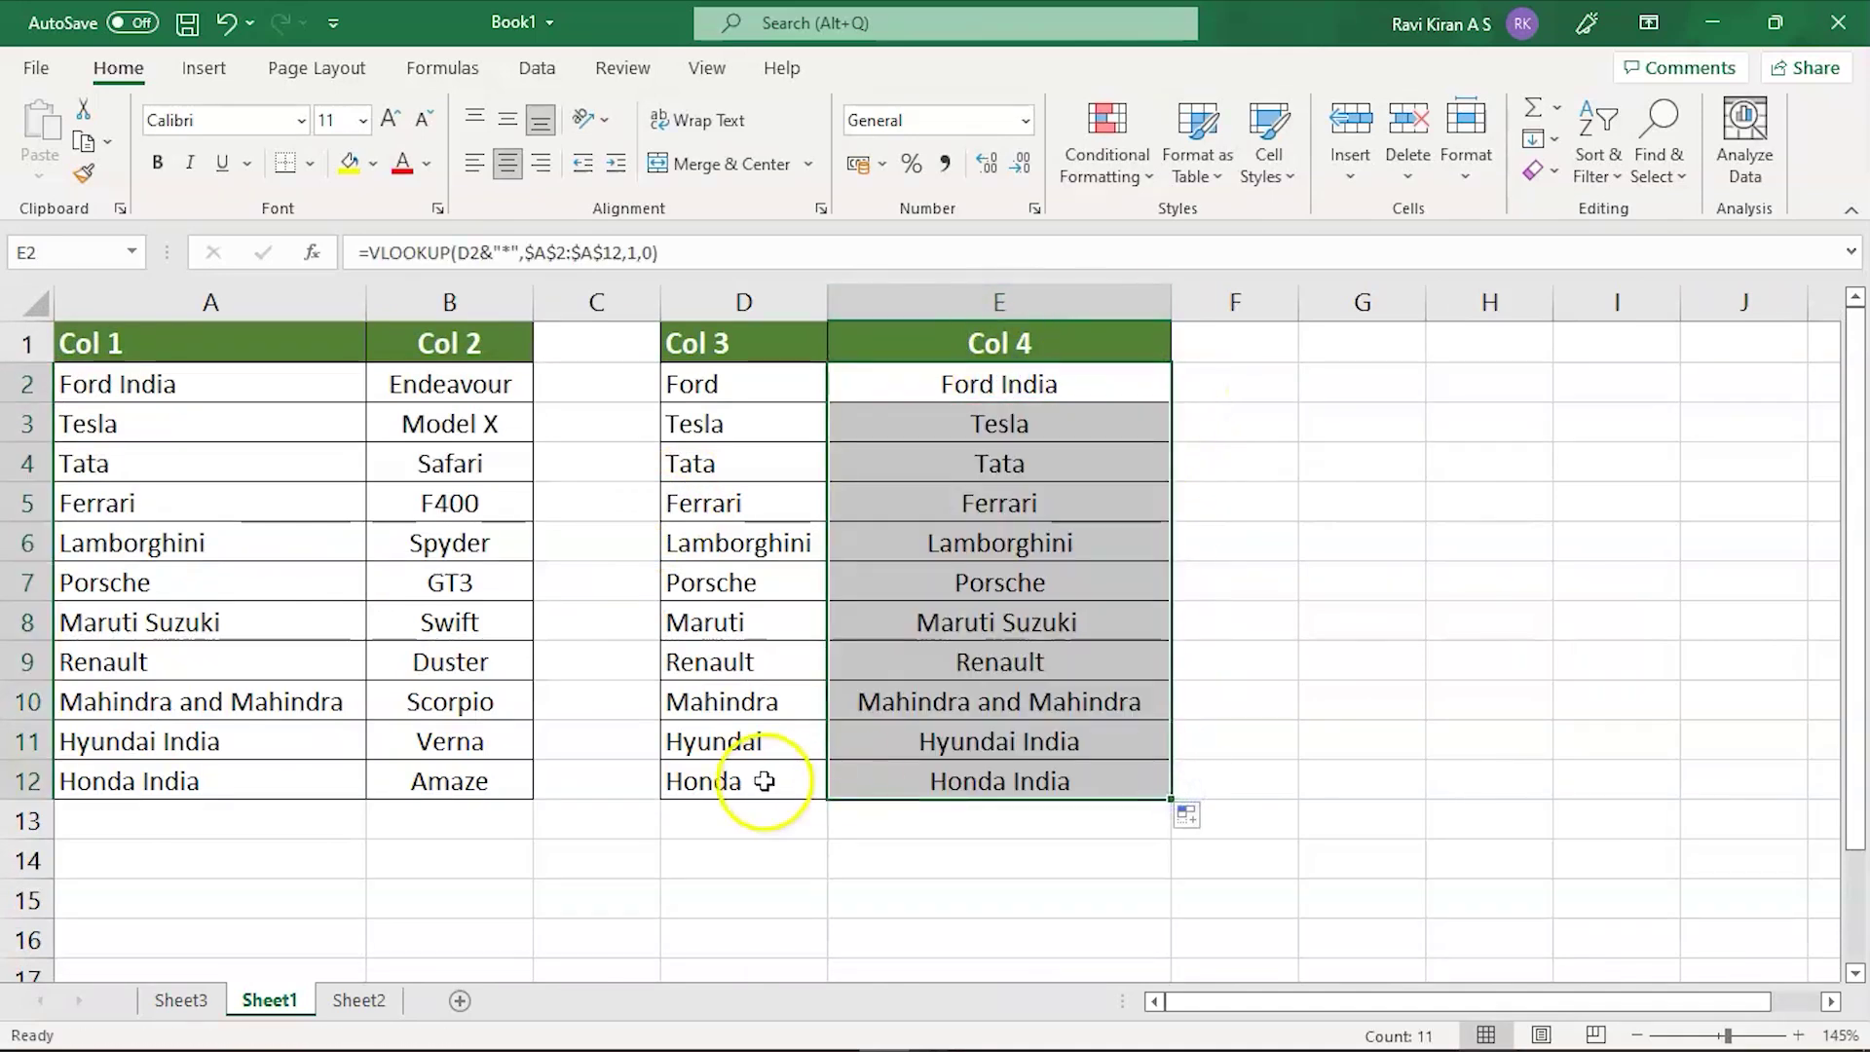
left_click(737, 702)
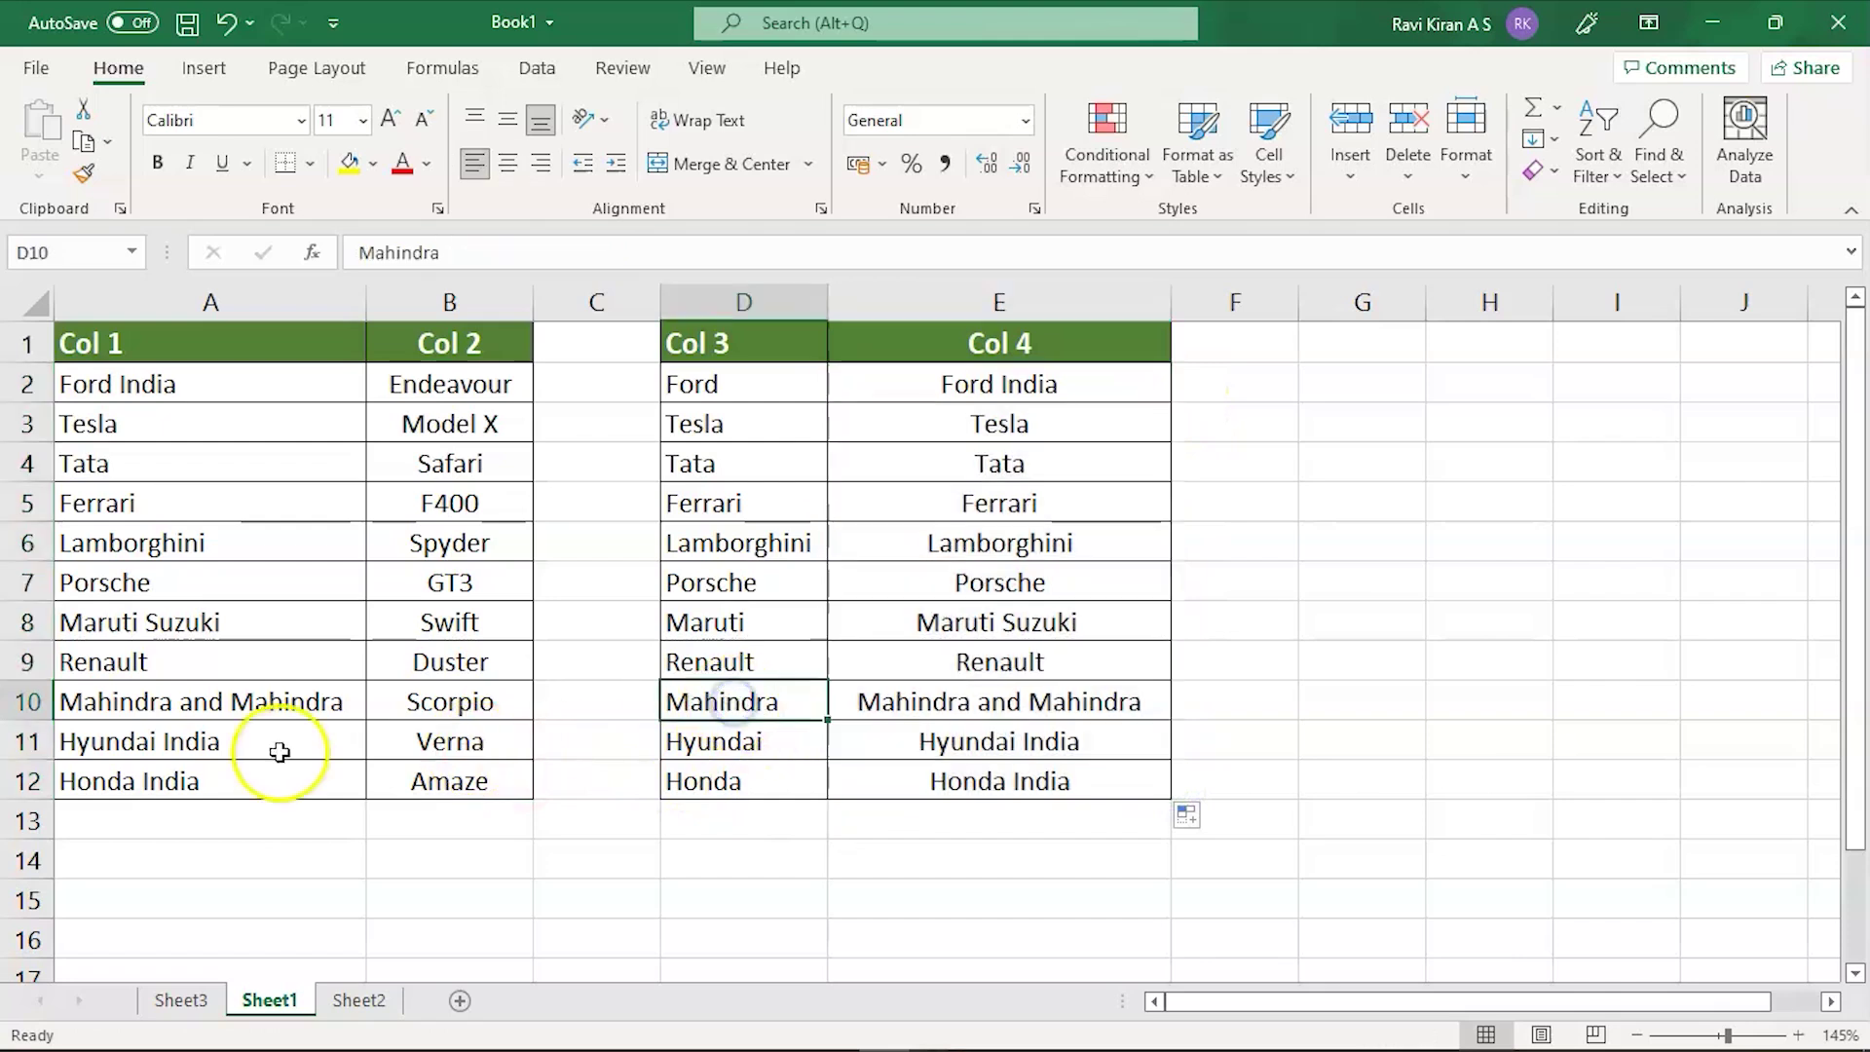
left_click(303, 700)
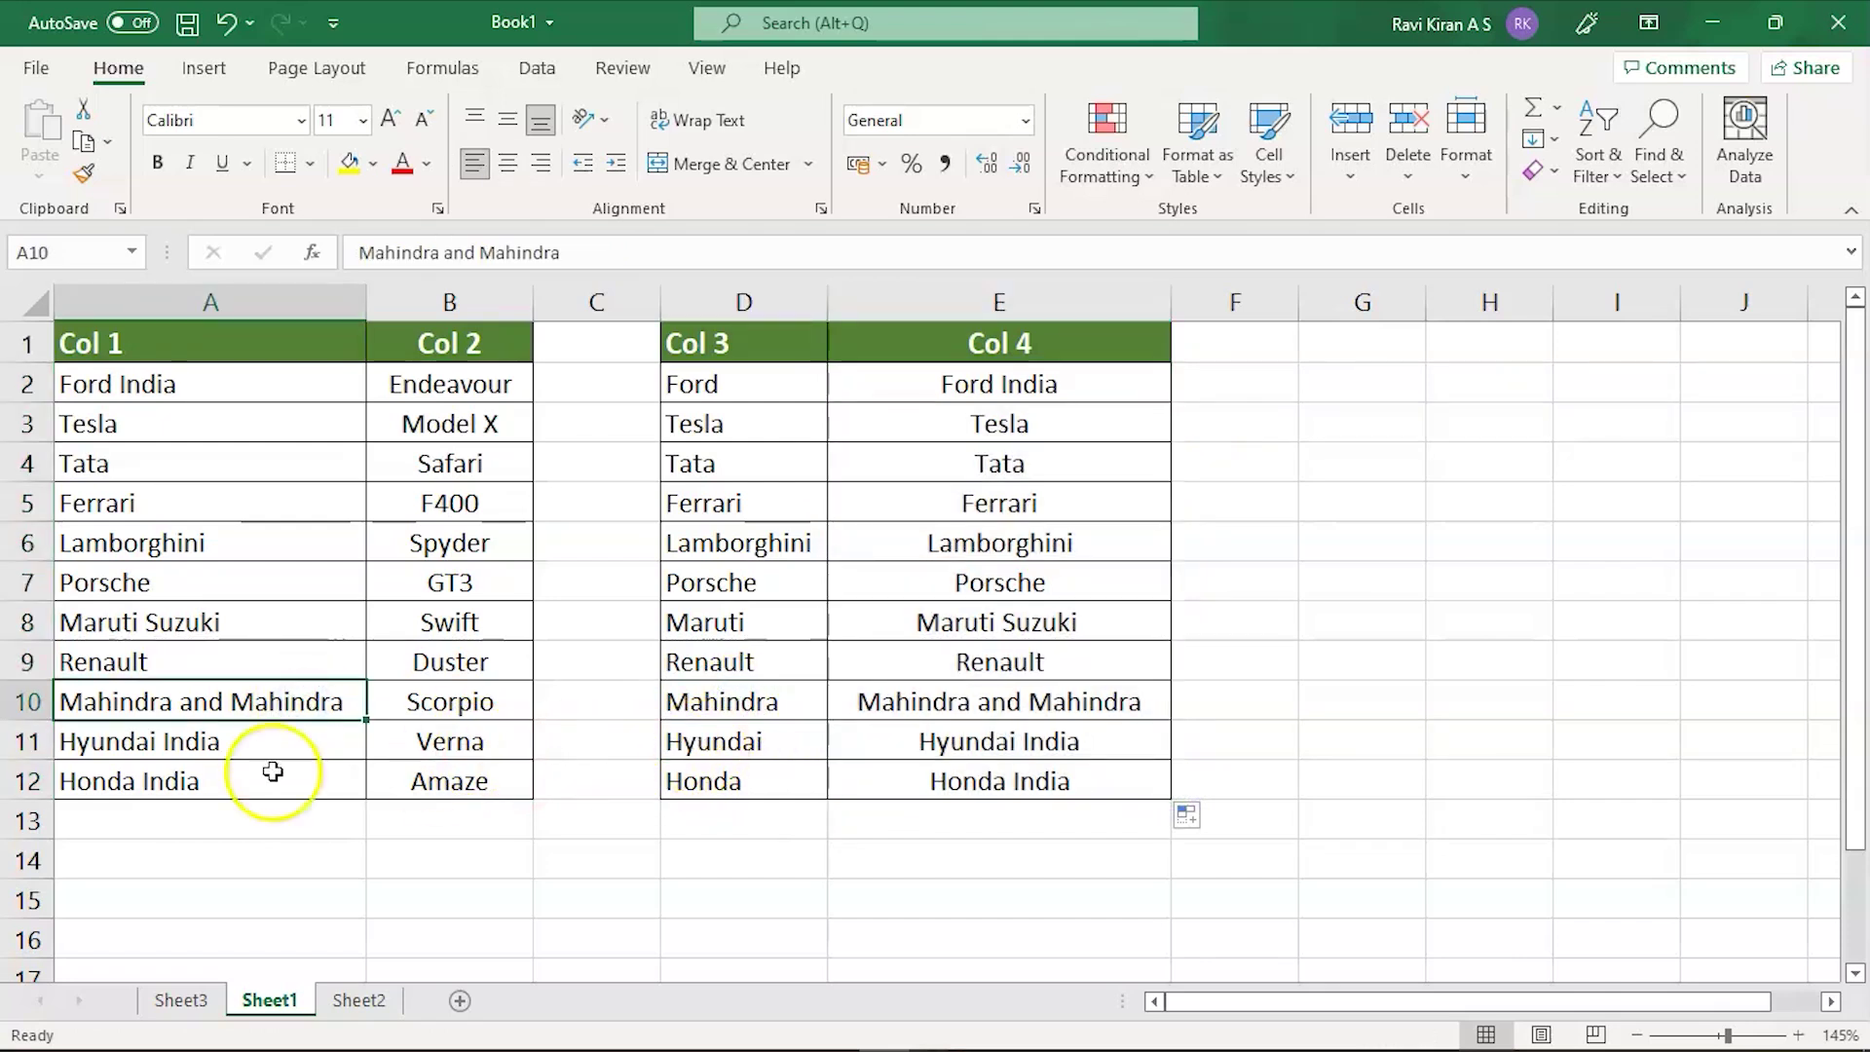